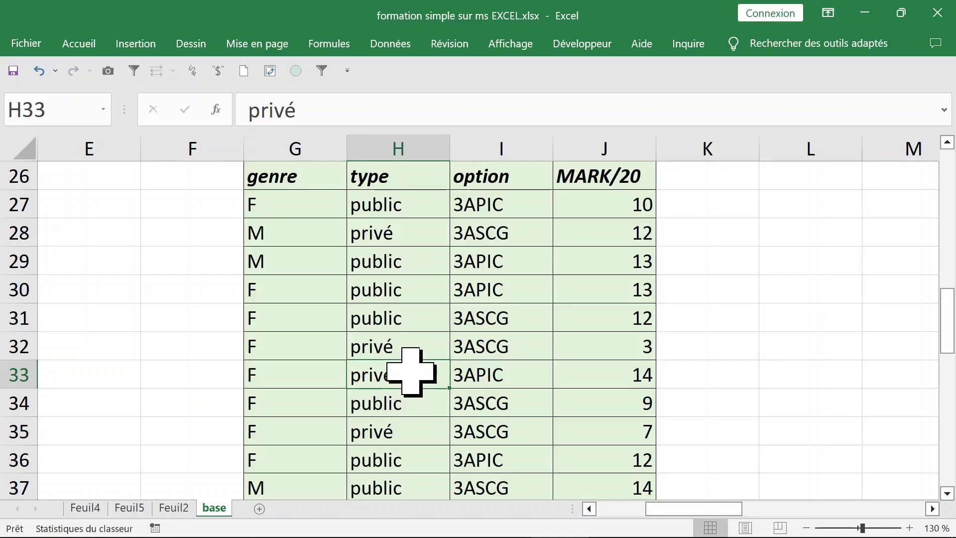
- Select the genre, type, option and MARK/20 student data, ending on a single data cell
click(284, 148)
click(393, 148)
click(461, 149)
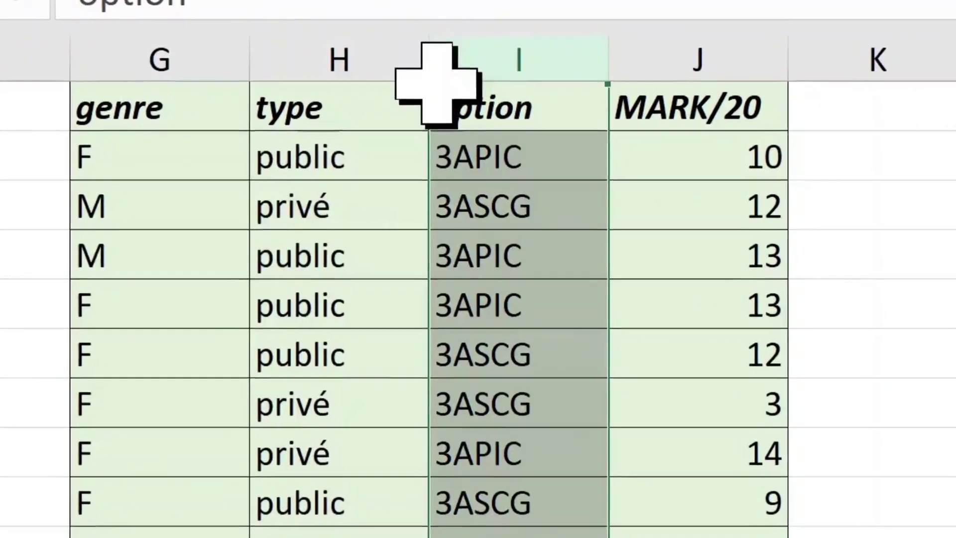
click(697, 59)
click(709, 157)
click(339, 157)
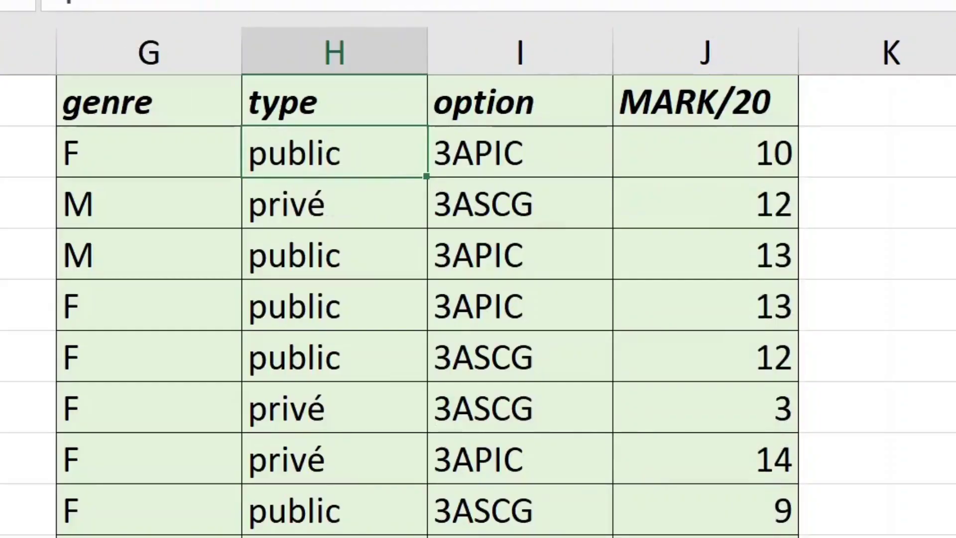
drag(181, 149, 502, 345)
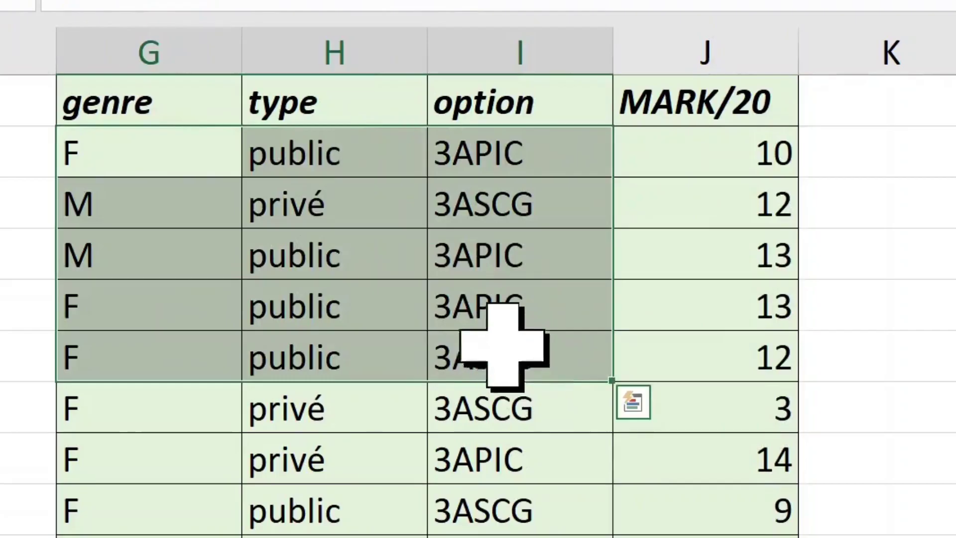
click(398, 289)
- Insert a pivot table from base!$G$26:$J$61 on a new worksheet
click(136, 44)
click(29, 83)
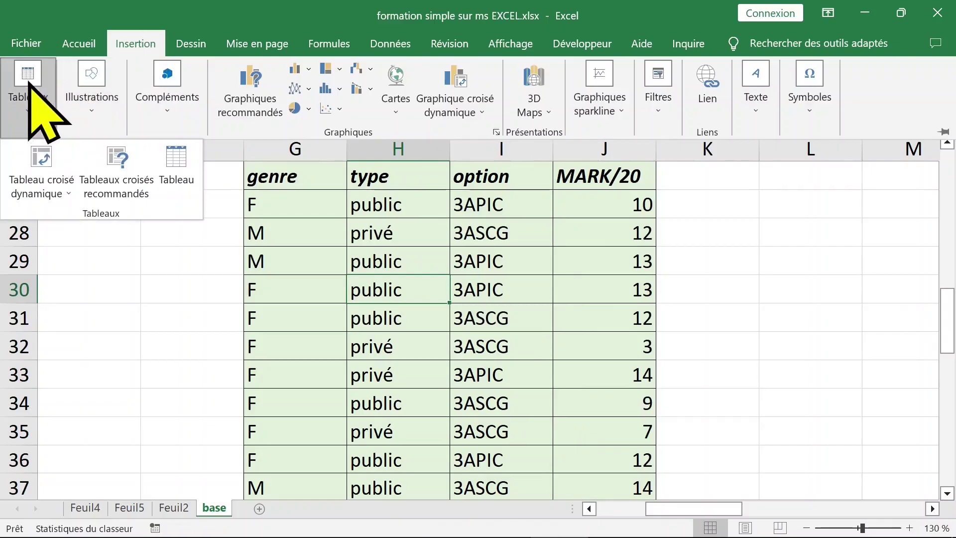
click(50, 164)
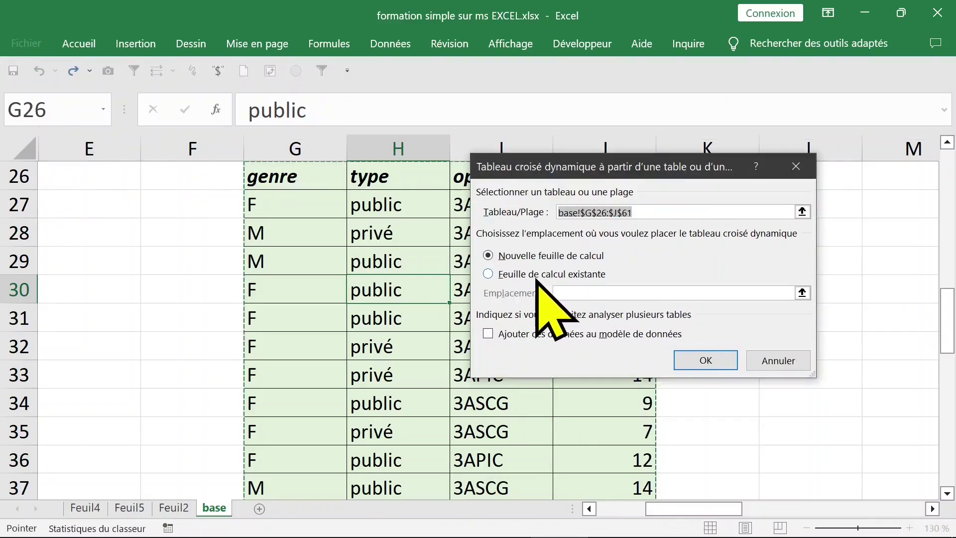
click(707, 360)
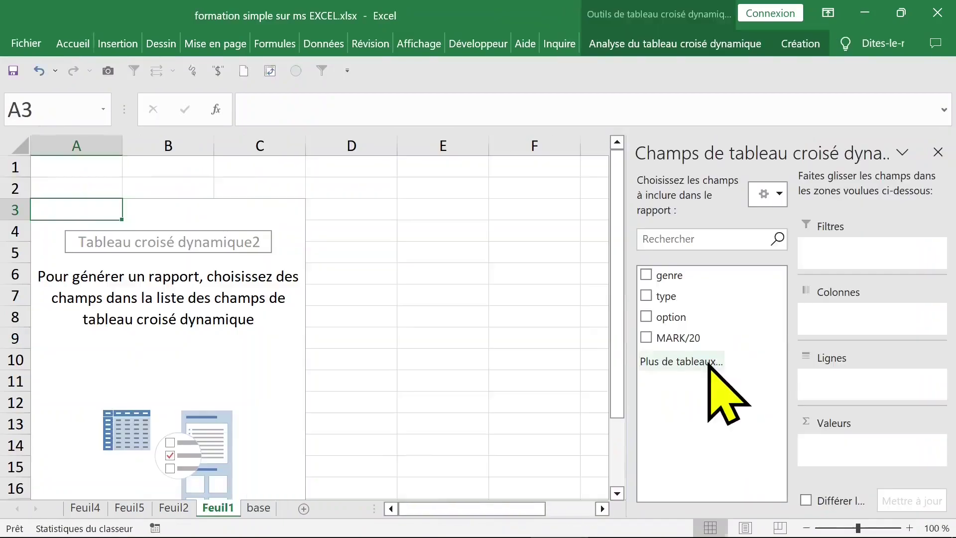
- Rename the new Feuil1 sheet to tcd
double_click(219, 507)
text(tcd)
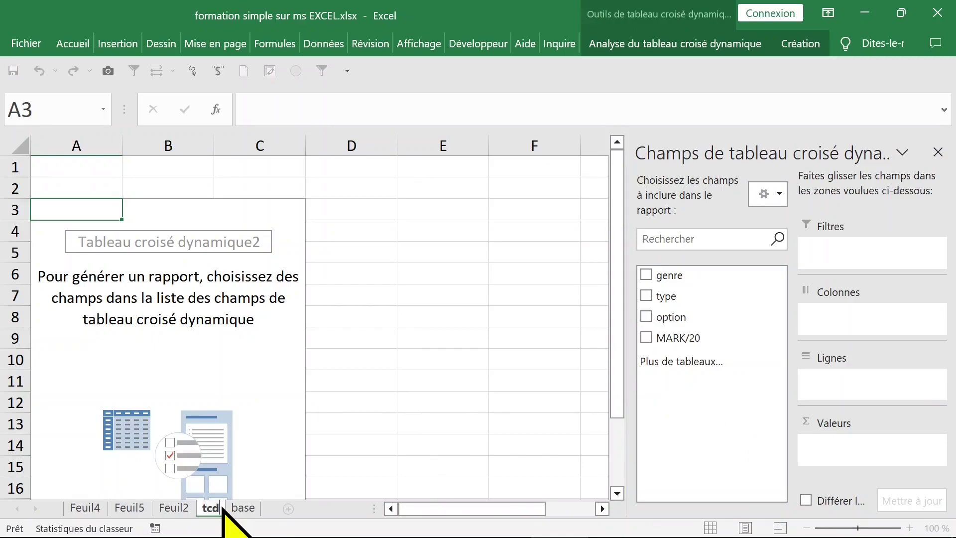
click(351, 401)
- Put type in Lignes and Valeurs (privé 17, public 18), then return to the base sheet
click(168, 359)
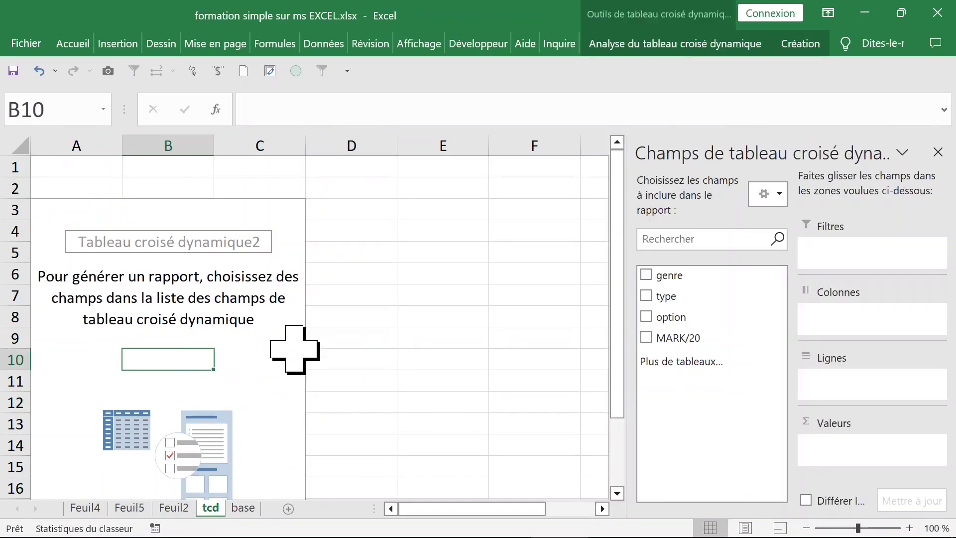
click(161, 290)
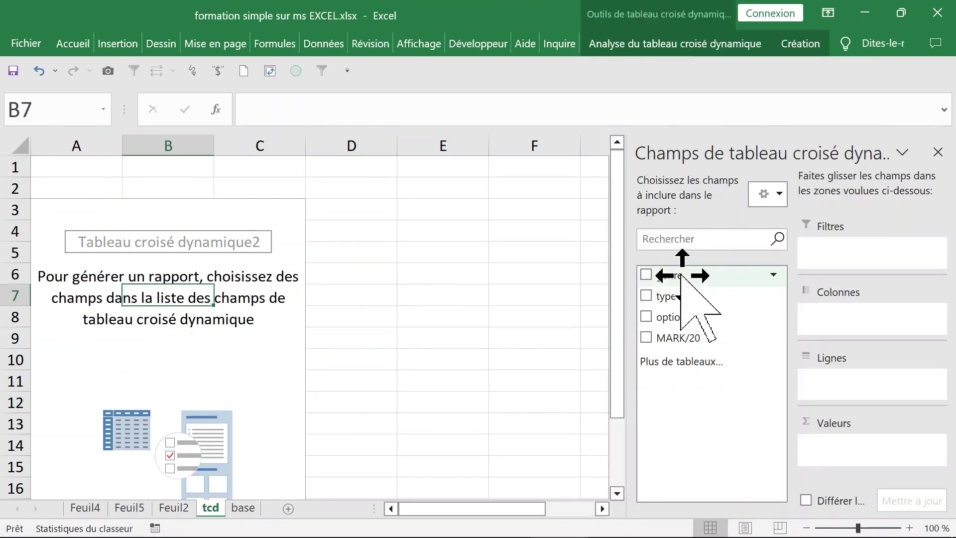
mouse_move(709, 295)
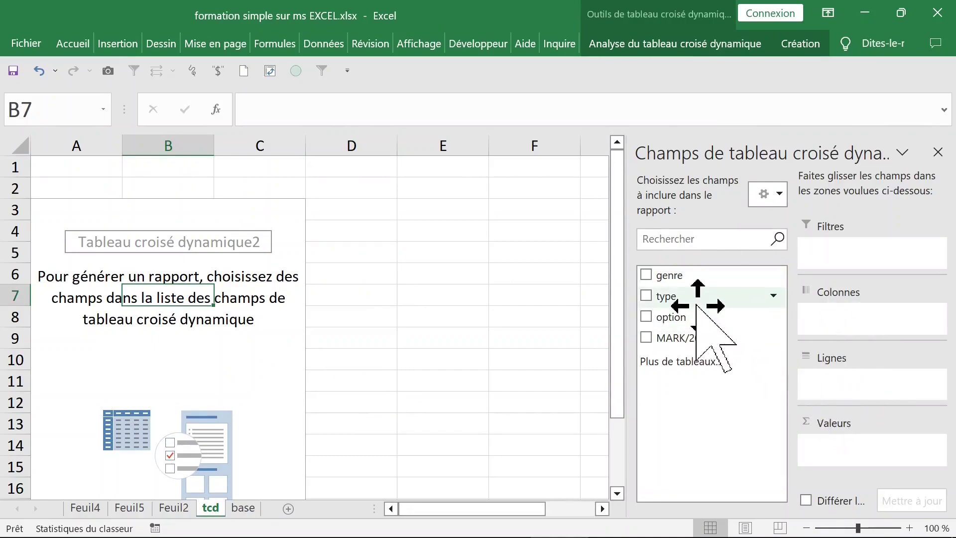
drag(694, 301, 827, 379)
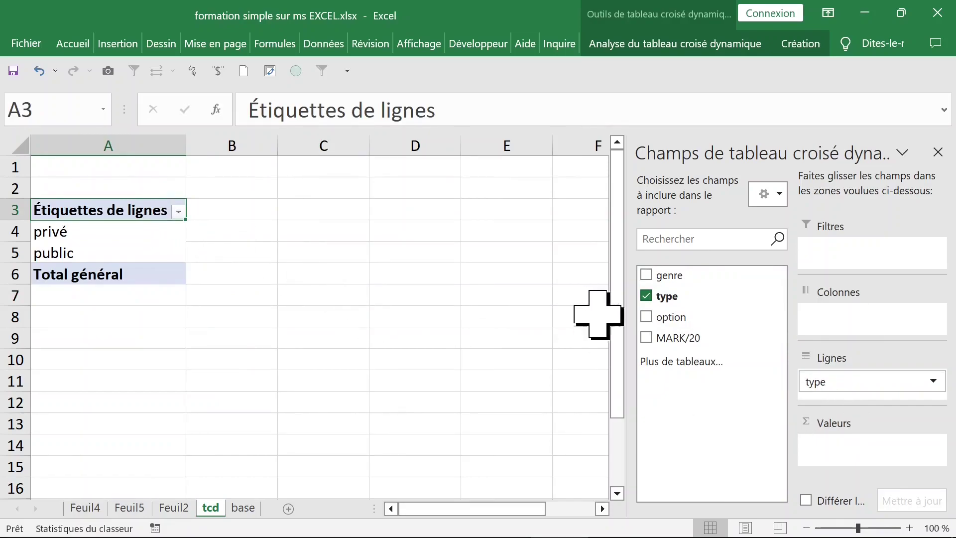
drag(676, 297, 844, 444)
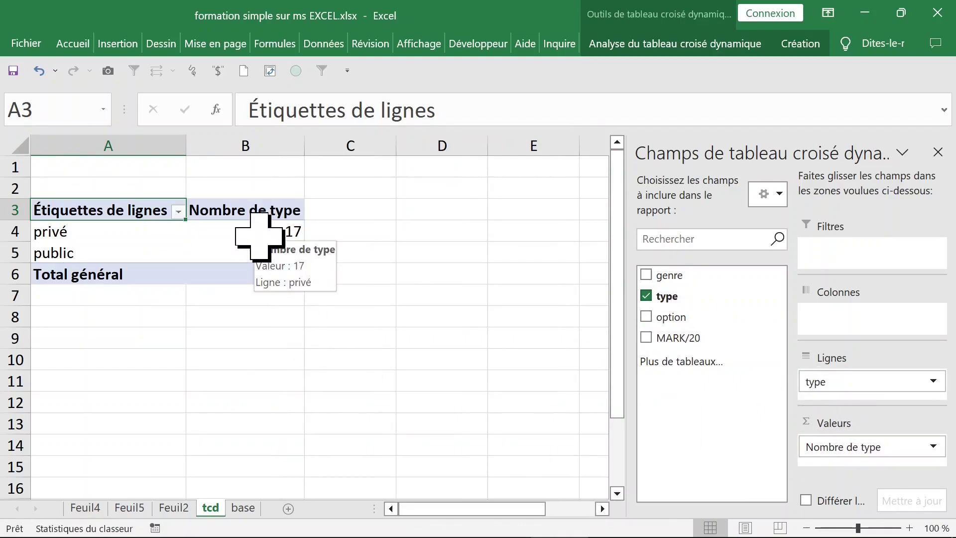
mouse_move(265, 253)
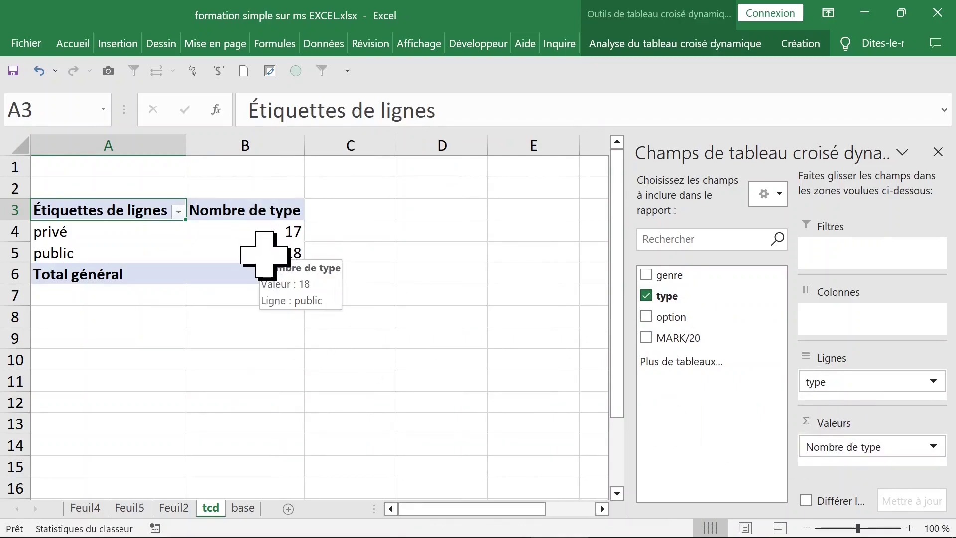
click(243, 507)
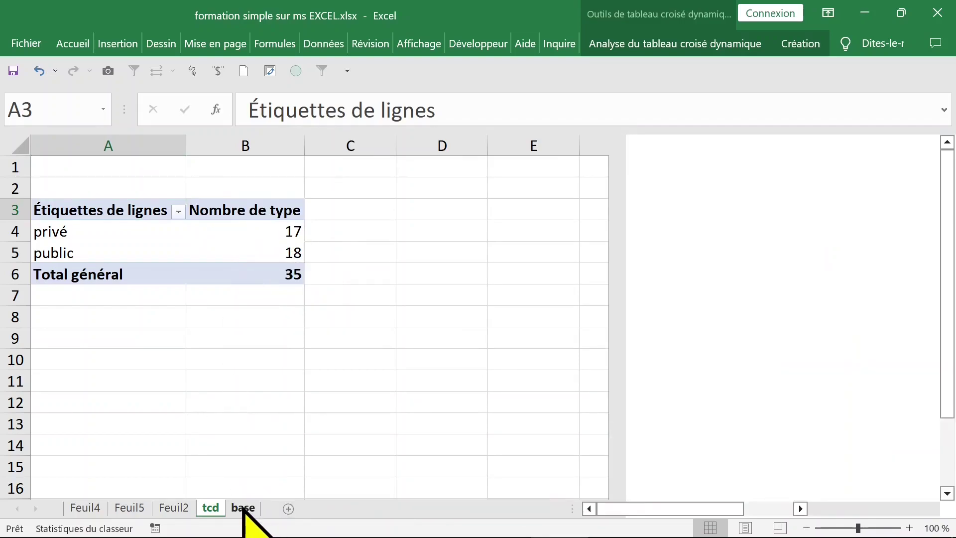
click(397, 311)
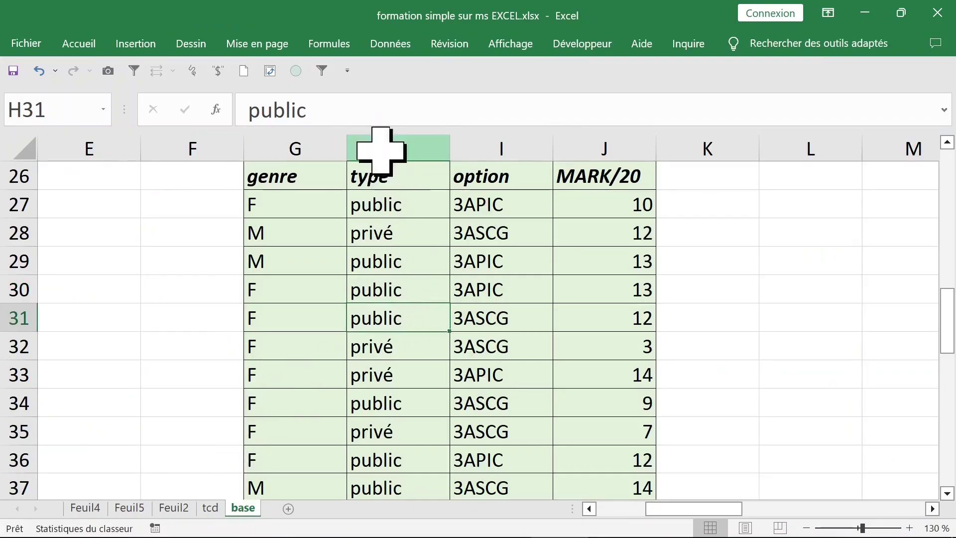
- Select the type and genre data columns on the base sheet to inspect them
click(376, 177)
key(ctrl+shift+Down)
key(ctrl+Page_Up)
key(ctrl+Page_Down)
click(295, 176)
key(ctrl+shift+Down)
key(shift+Right)
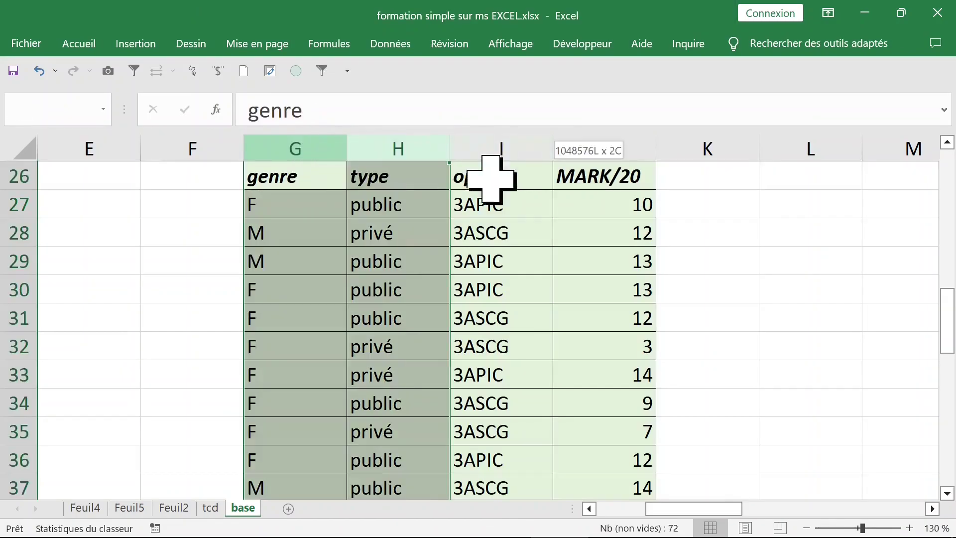
key(shift+Right)
key(shift+Right)
click(308, 202)
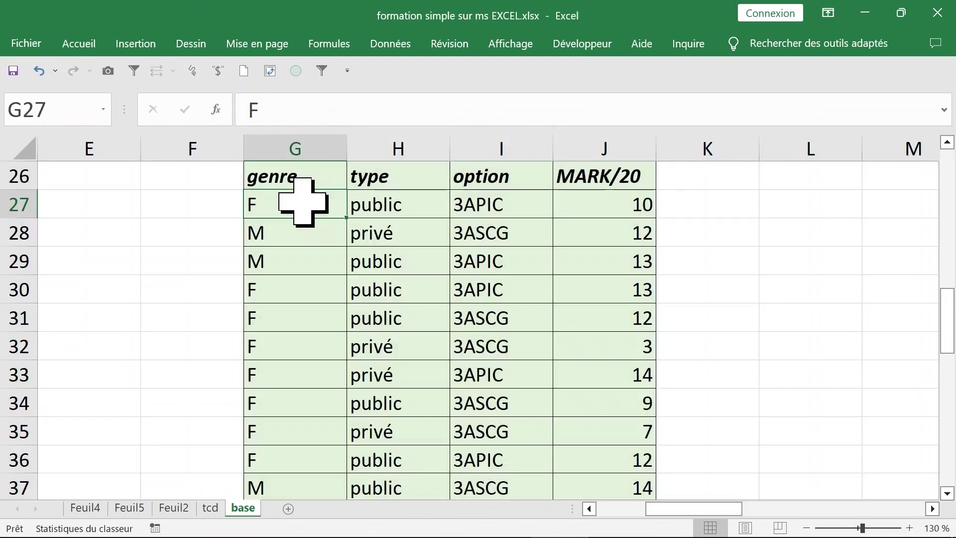
- On tcd, replace type with genre in both Lignes and Valeurs
click(210, 508)
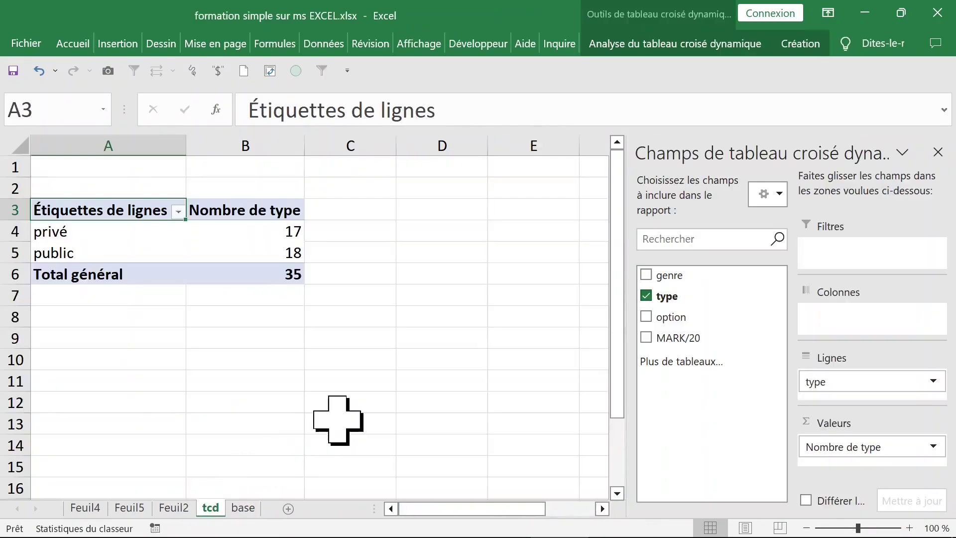
click(646, 295)
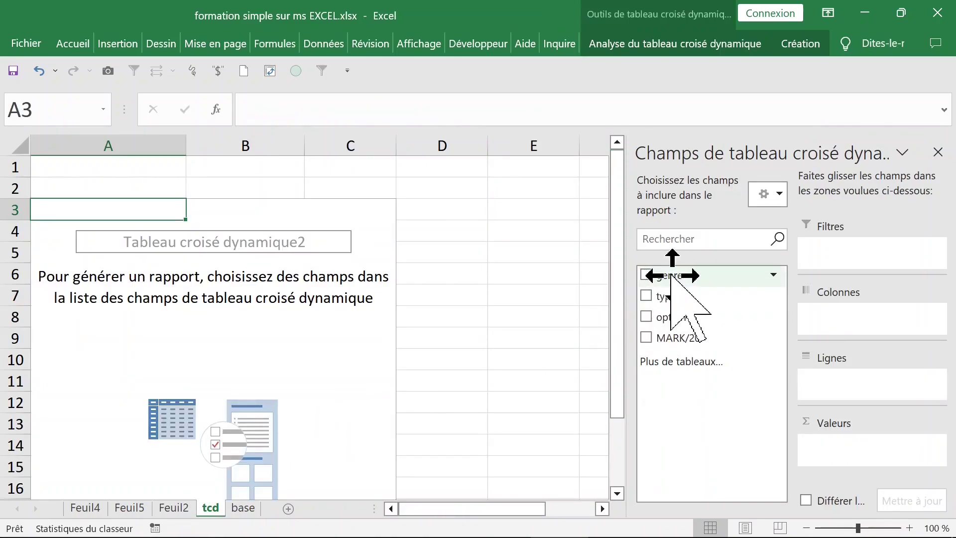
mouse_move(667, 275)
mouse_down()
mouse_move(841, 407)
mouse_move(828, 395)
mouse_up()
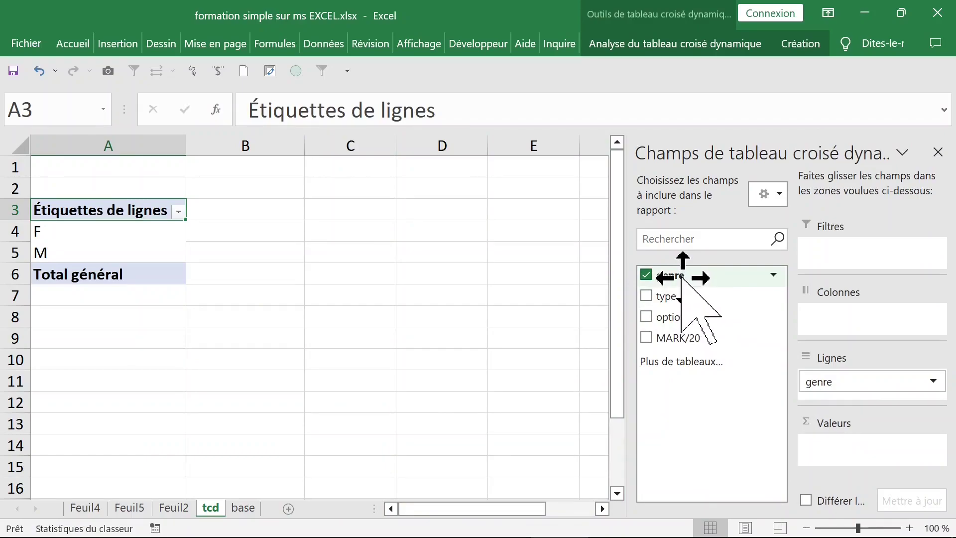
mouse_move(681, 277)
mouse_down()
mouse_move(858, 470)
mouse_move(852, 463)
mouse_up()
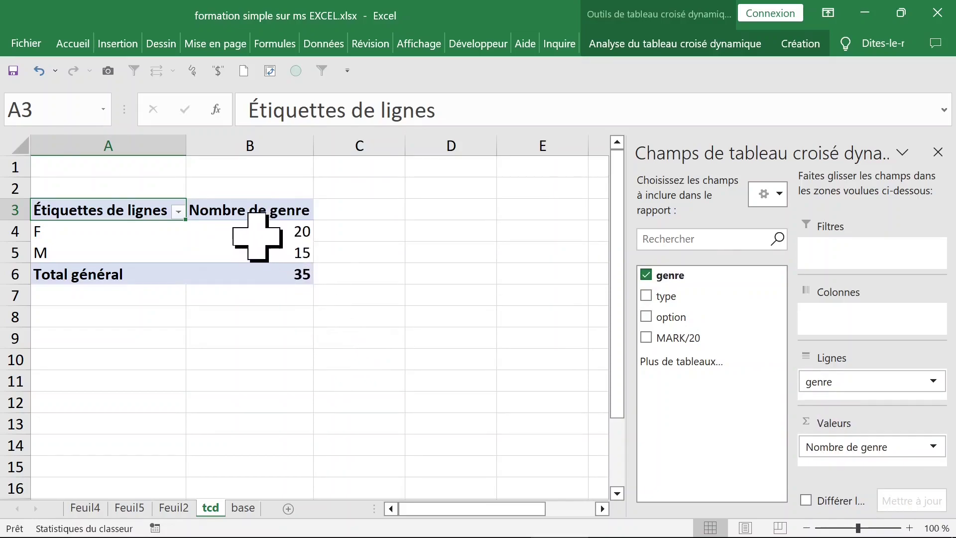
- Review the genre counts in the pivot: F 20 and M 15
click(102, 232)
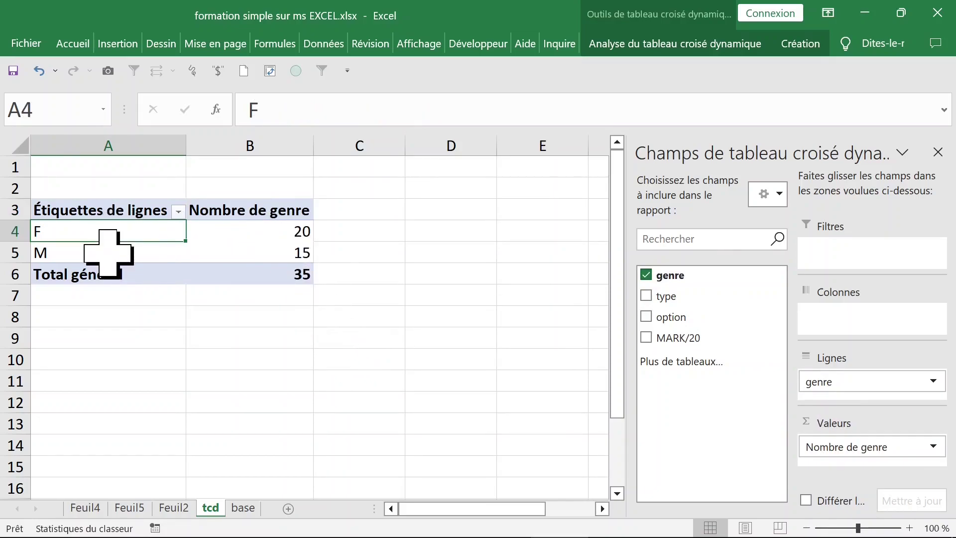
click(109, 253)
click(260, 231)
click(259, 255)
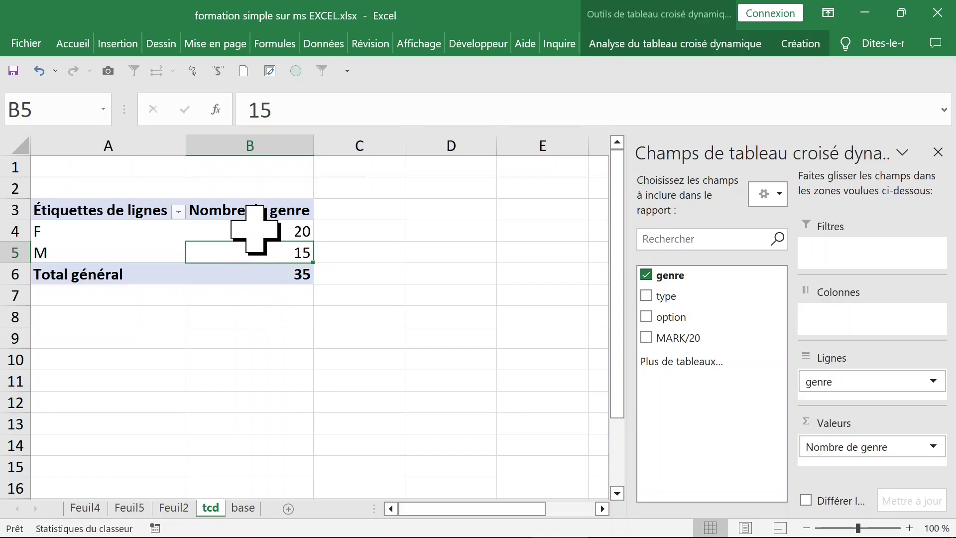
click(254, 230)
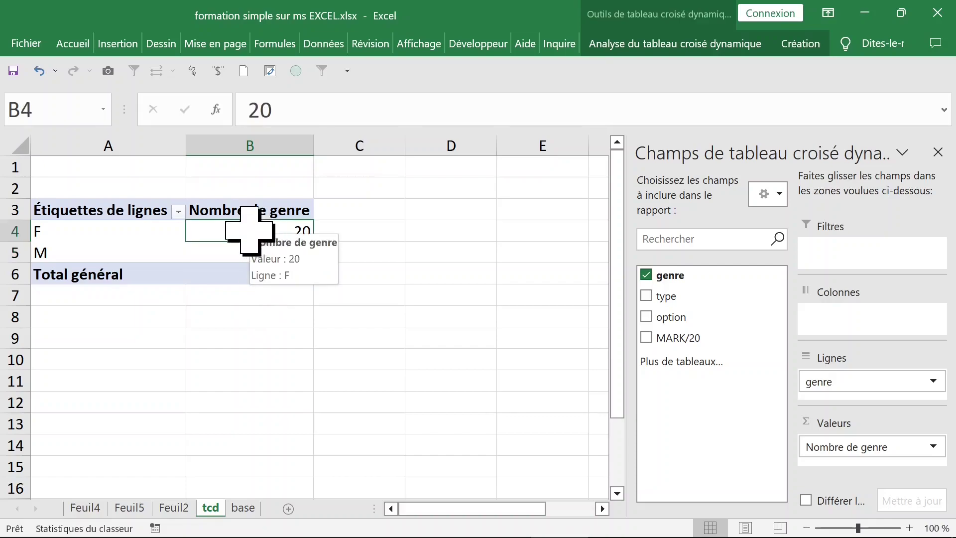
click(251, 145)
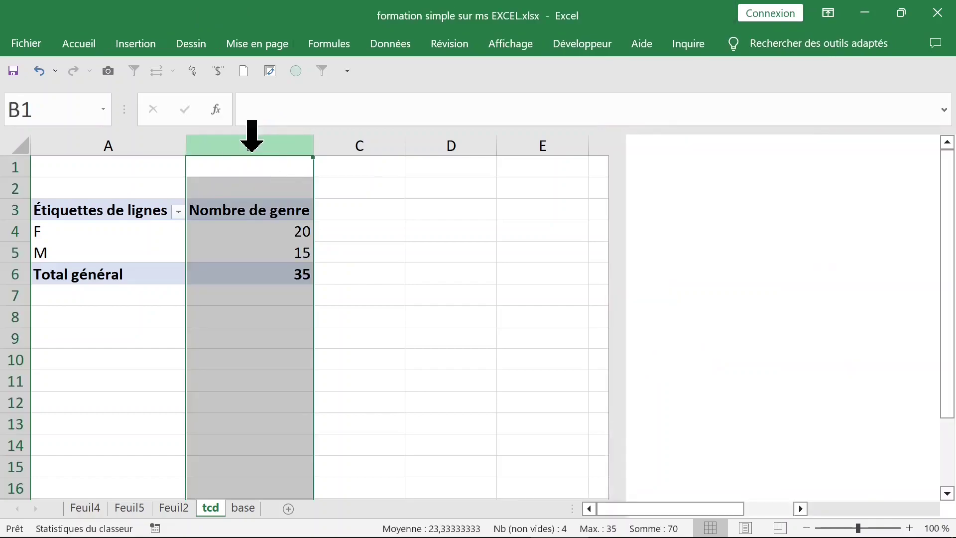
click(236, 234)
click(249, 247)
click(246, 230)
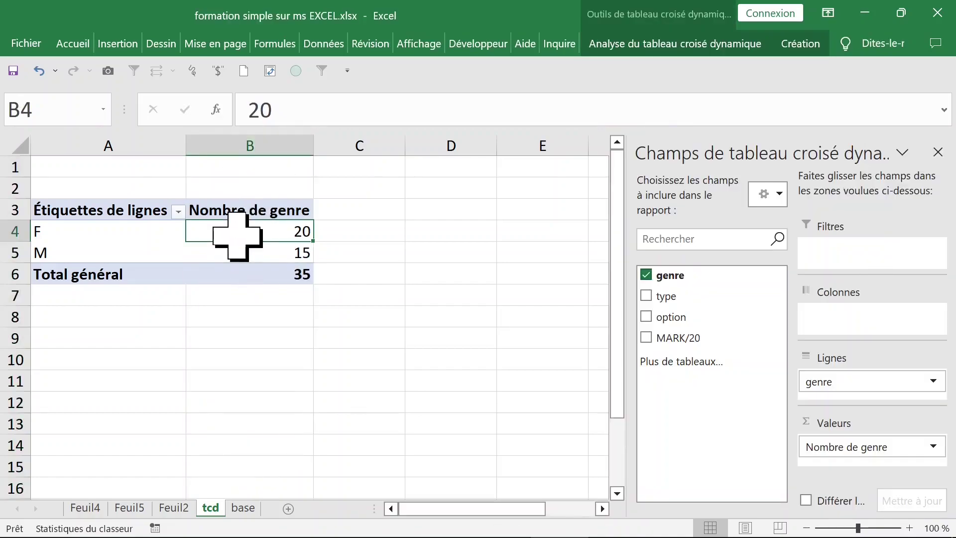
click(224, 250)
click(237, 236)
click(247, 249)
- Display the genre count values as % du total de la colonne
click(246, 233)
right_click(238, 235)
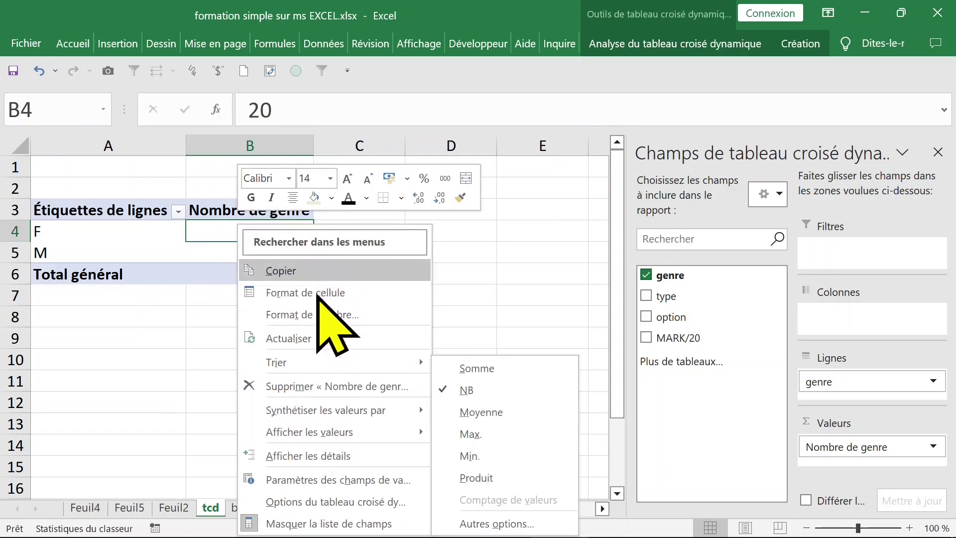
mouse_move(309, 431)
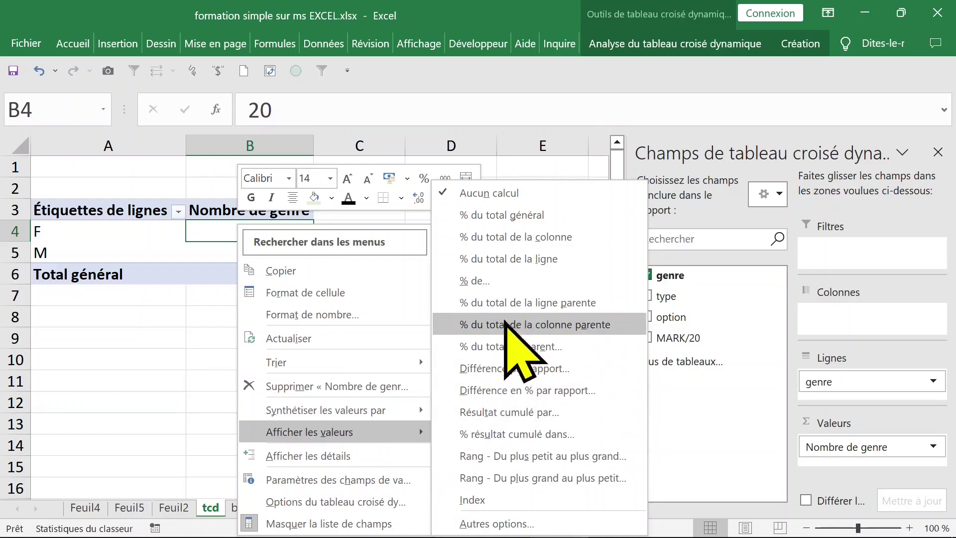
click(525, 239)
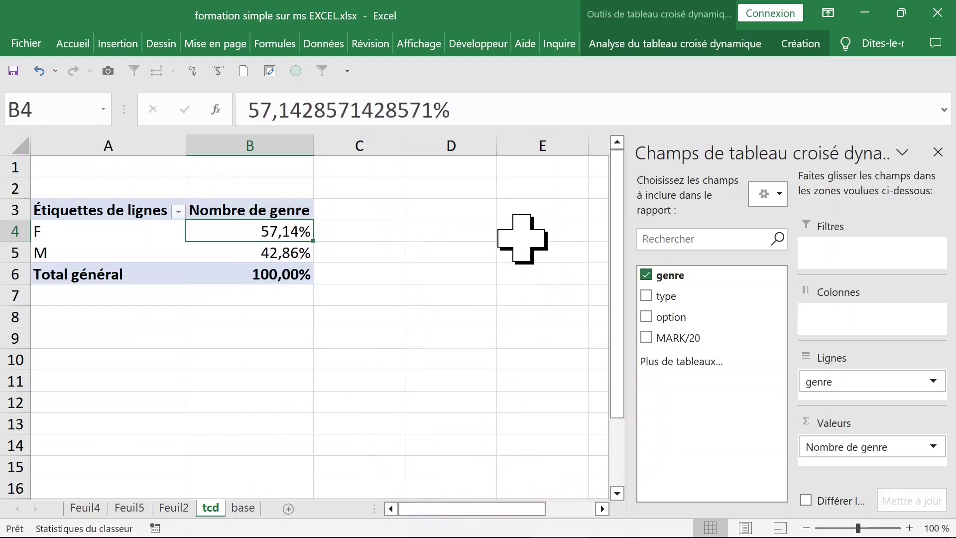
- Check the resulting percentages: F 57,14% and M 42,86%
click(221, 211)
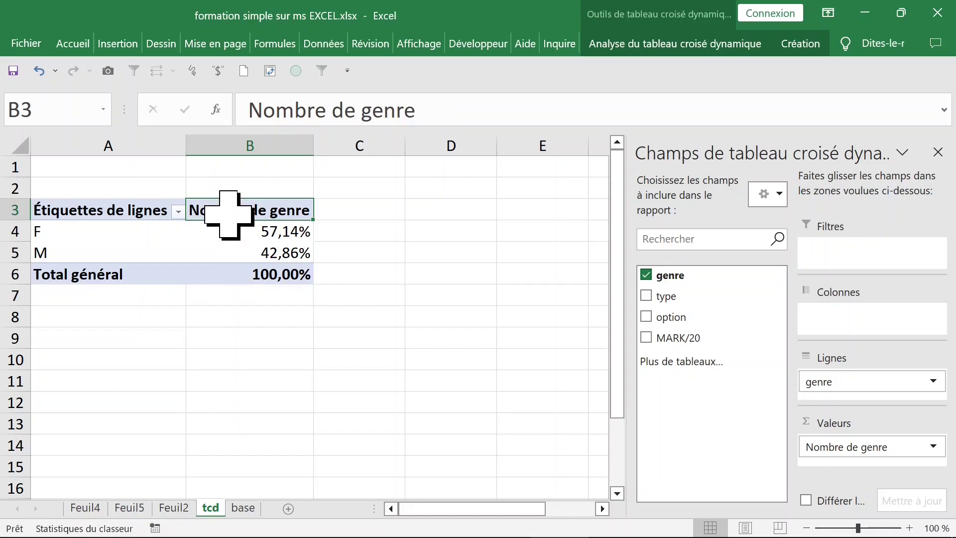
click(259, 254)
click(232, 228)
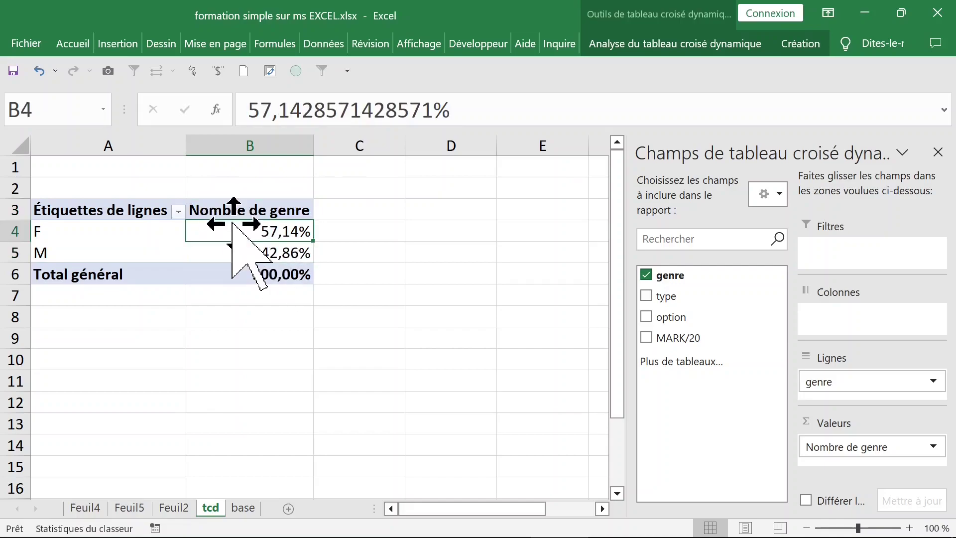
click(239, 251)
click(259, 225)
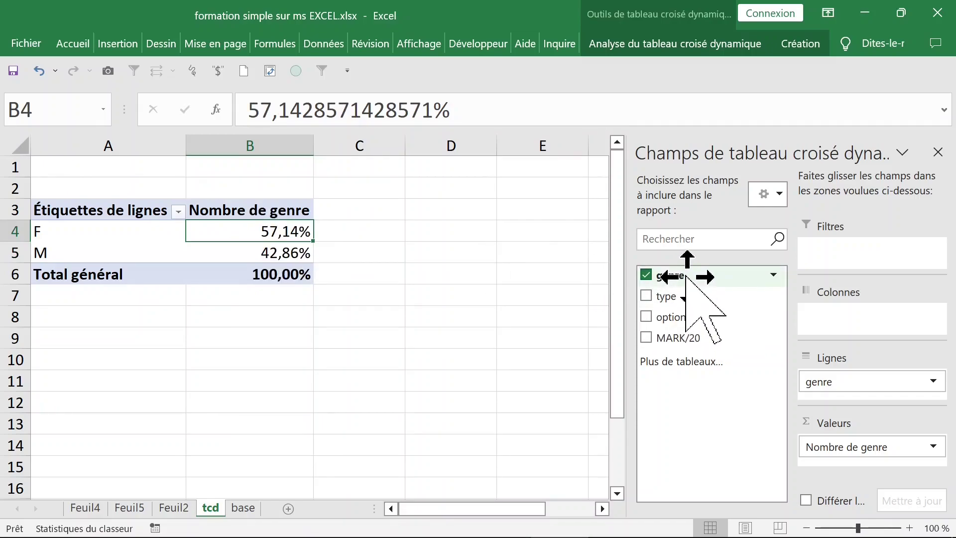
- Add a second genre count to Valeurs and rename its B3 header to effectif
drag(686, 275, 832, 446)
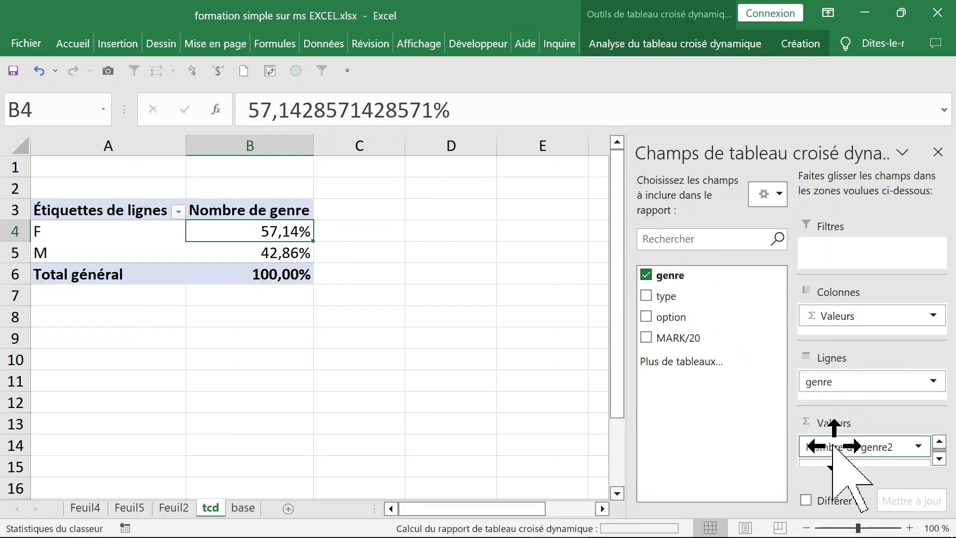
click(468, 335)
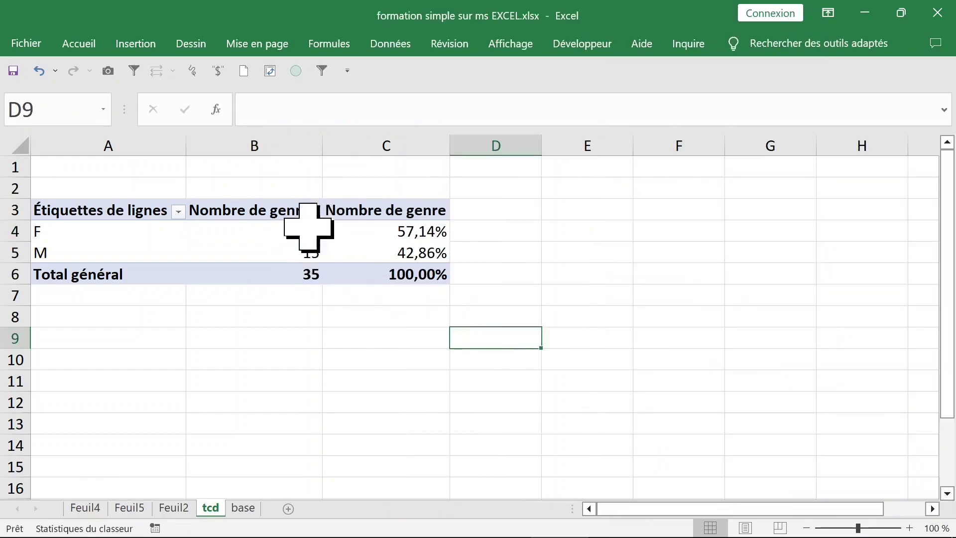
click(311, 211)
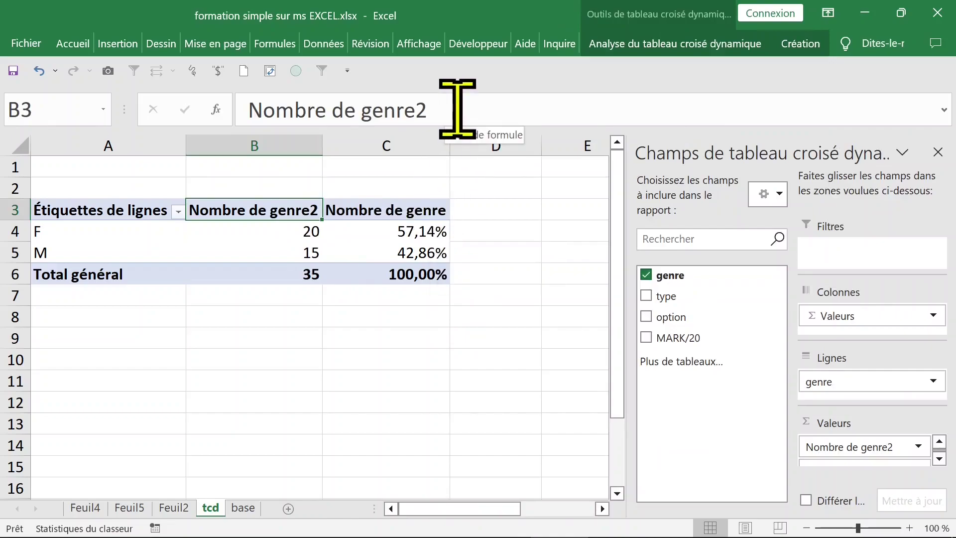
text(effectif)
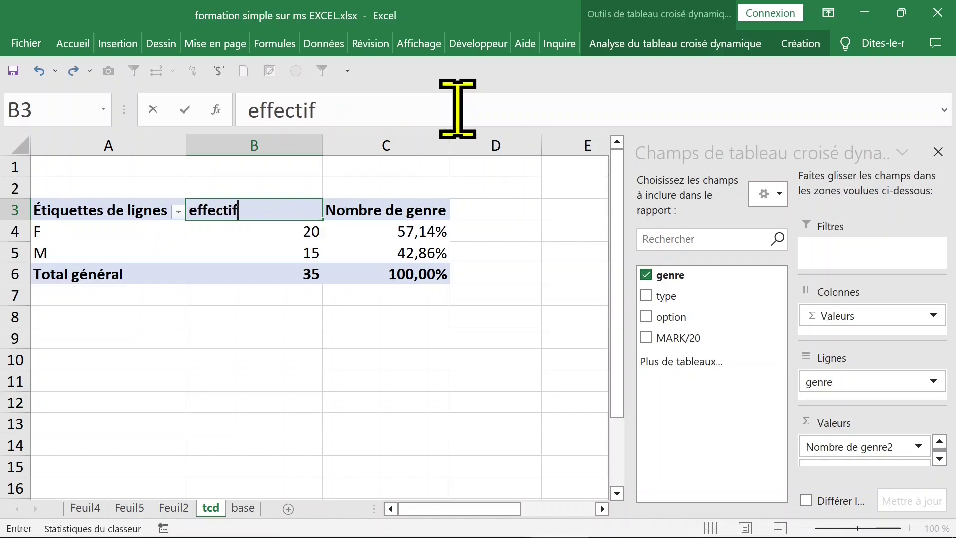
click(304, 244)
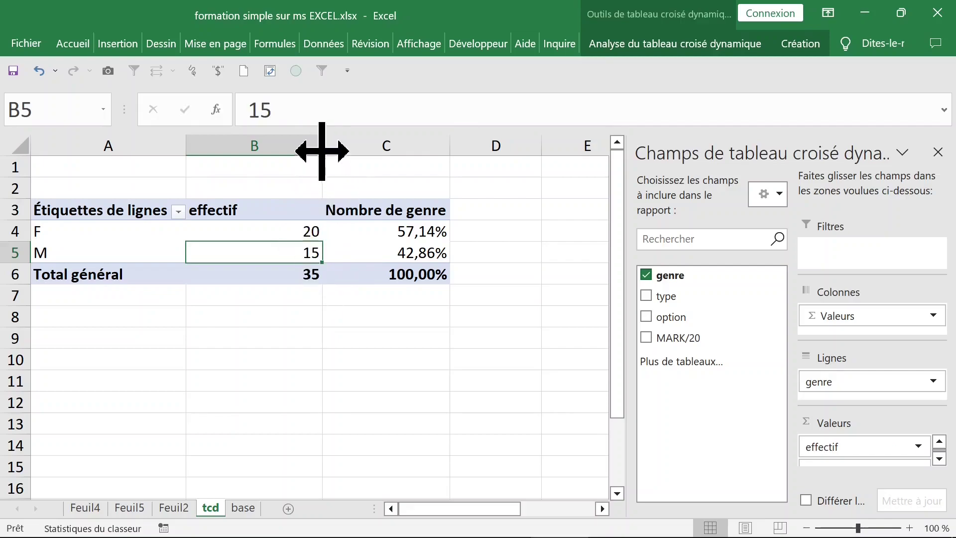
- Auto-fit column B and widen it slightly to show the effectif counts
double_click(322, 145)
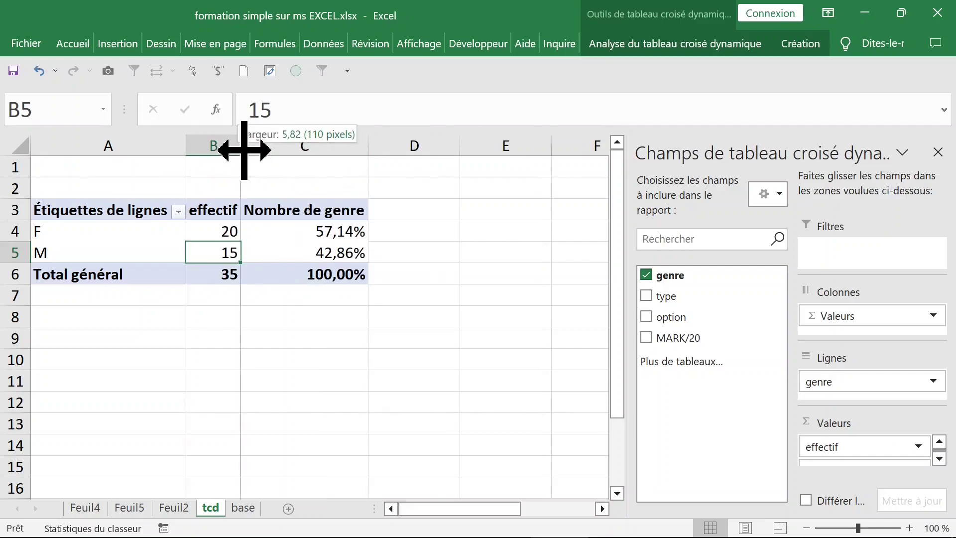
drag(267, 149, 271, 149)
click(299, 231)
click(226, 231)
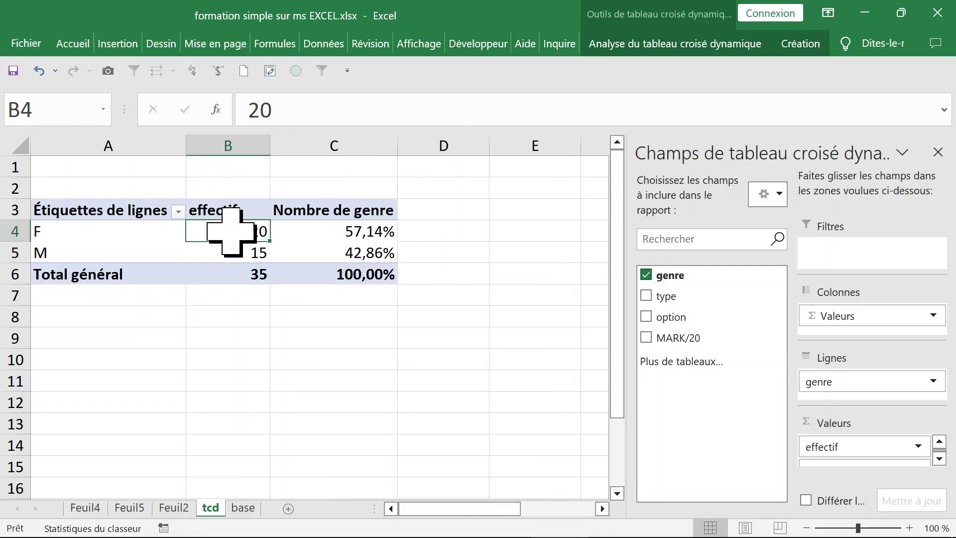
click(155, 254)
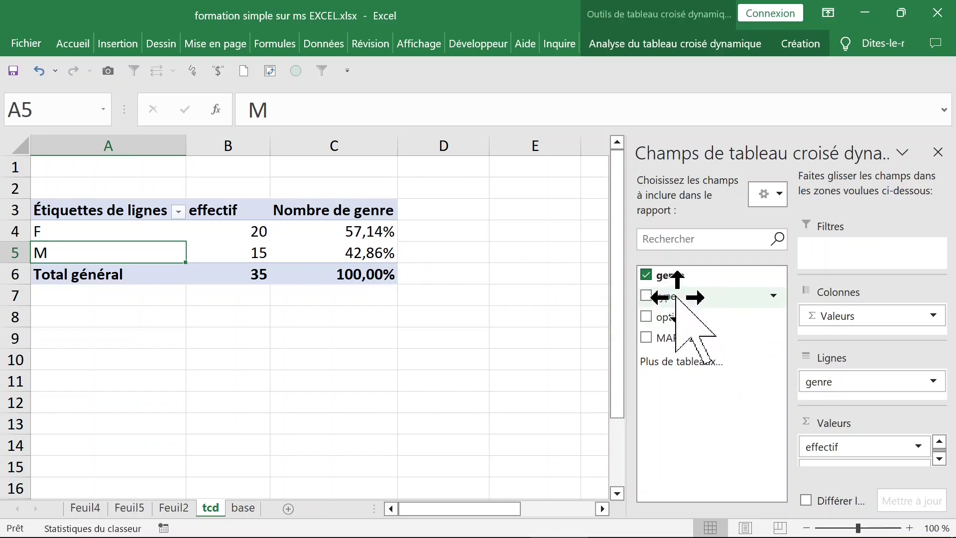
- Add type to Lignes below genre, splitting F (privé 11, public 9) and M (privé 6, public 9)
mouse_move(676, 297)
mouse_down()
mouse_move(852, 388)
mouse_move(841, 378)
mouse_up()
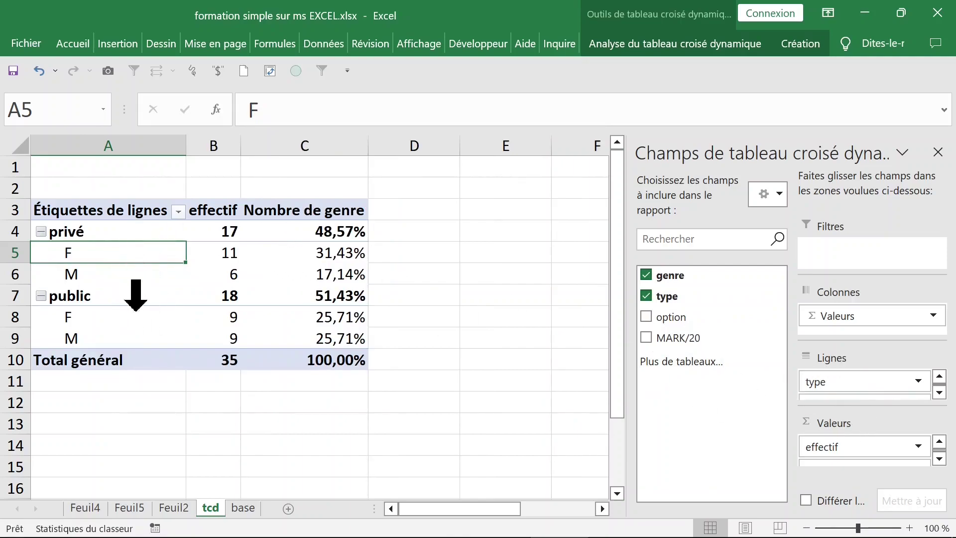
drag(135, 296, 903, 397)
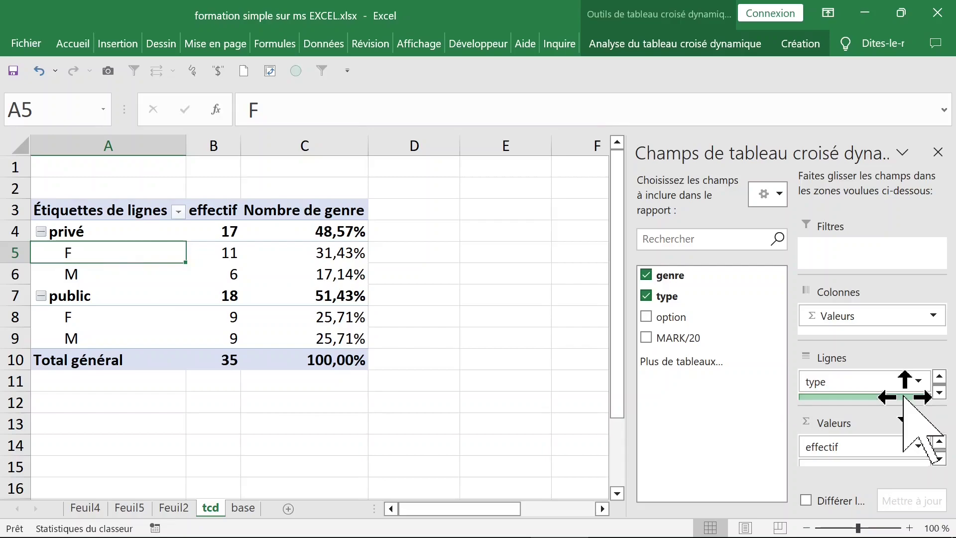
drag(904, 397, 901, 377)
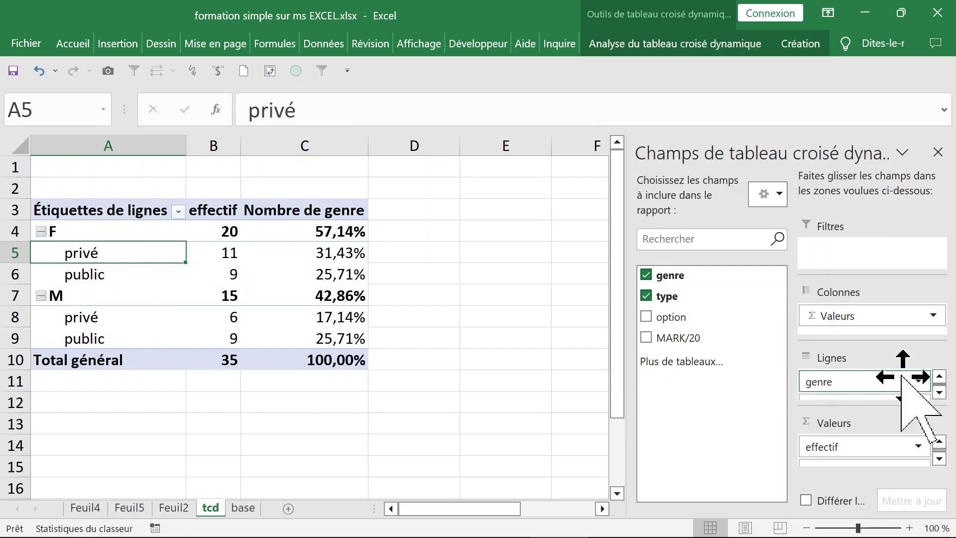
click(142, 308)
click(141, 258)
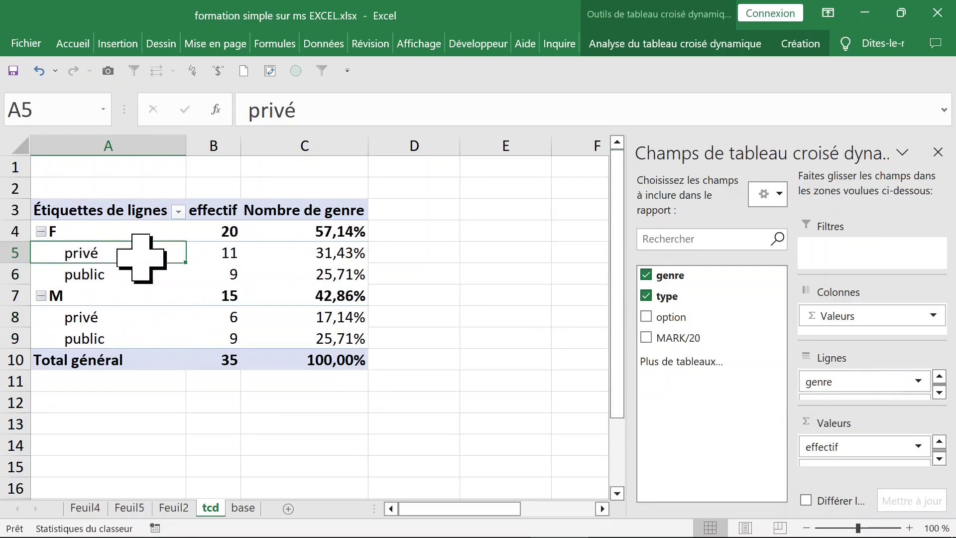
click(795, 44)
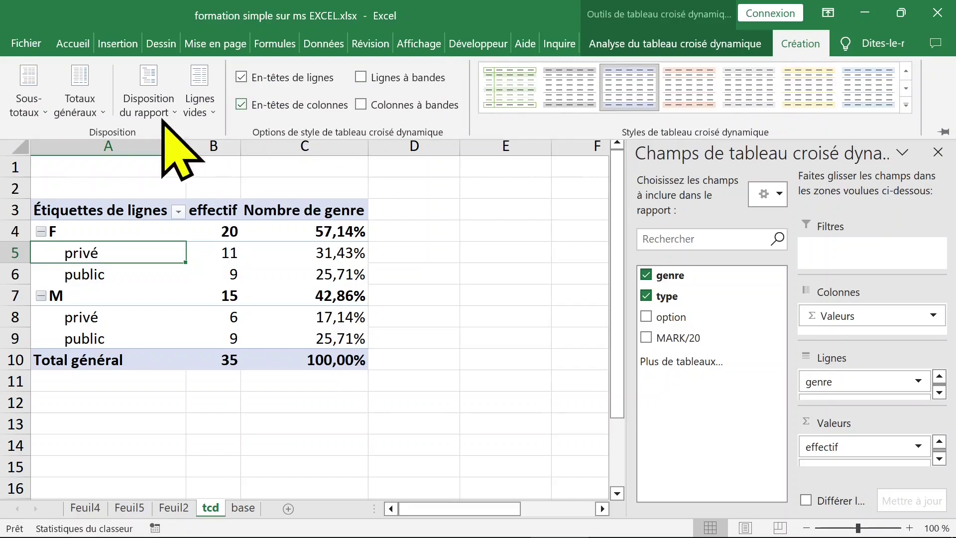
- Switch the pivot's report layout to Afficher sous forme tabulaire
click(173, 97)
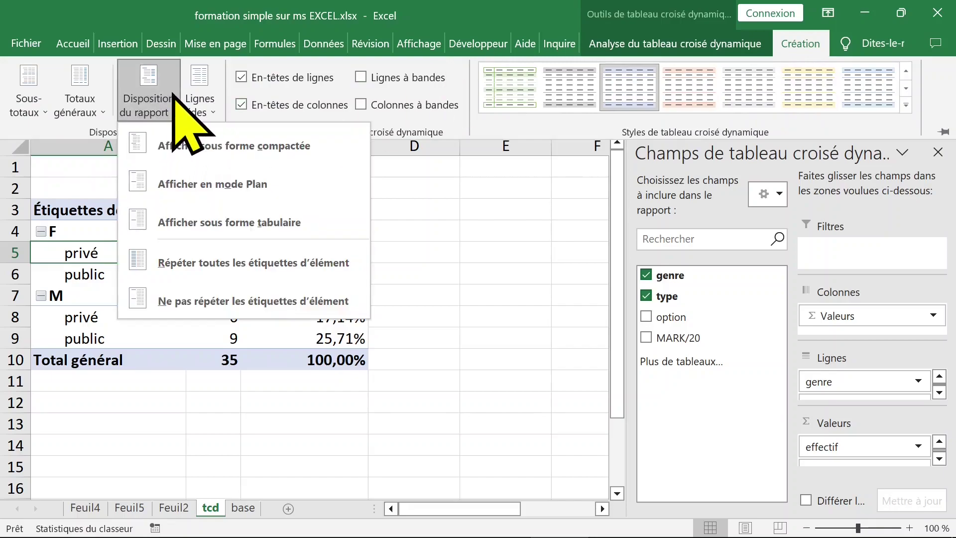
click(181, 223)
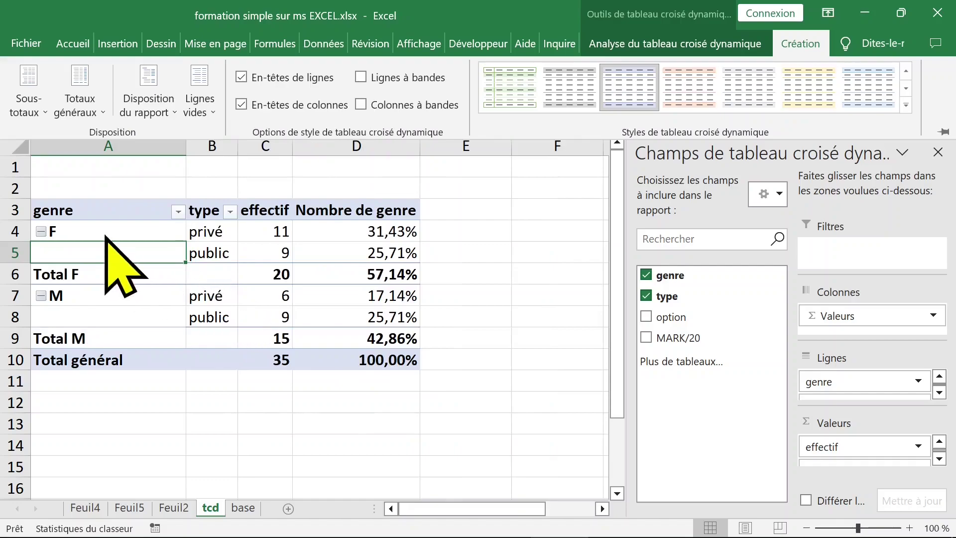
key(ctrl+F1)
- Review the tabular groups: F rows A4:D6 and M rows A7:D9 with subtotals
click(88, 217)
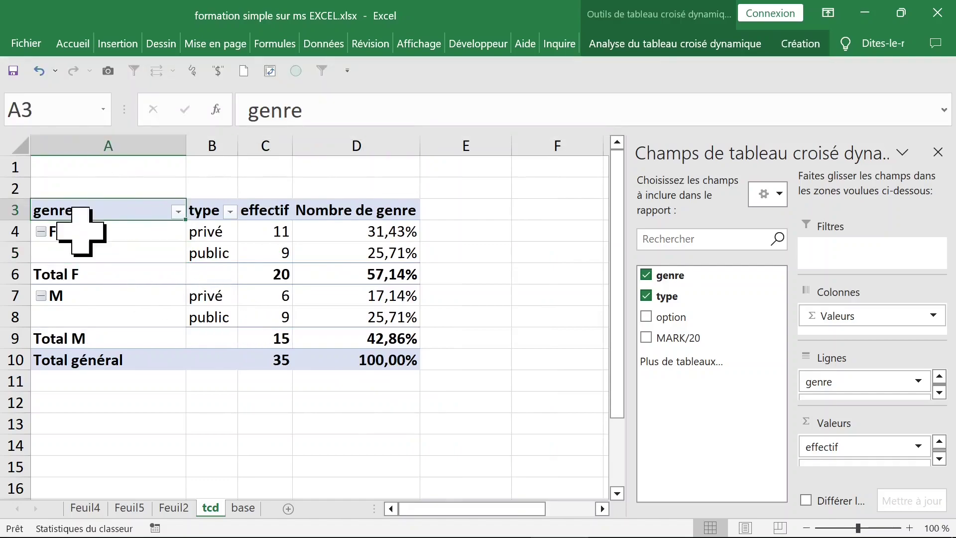
drag(75, 231, 349, 274)
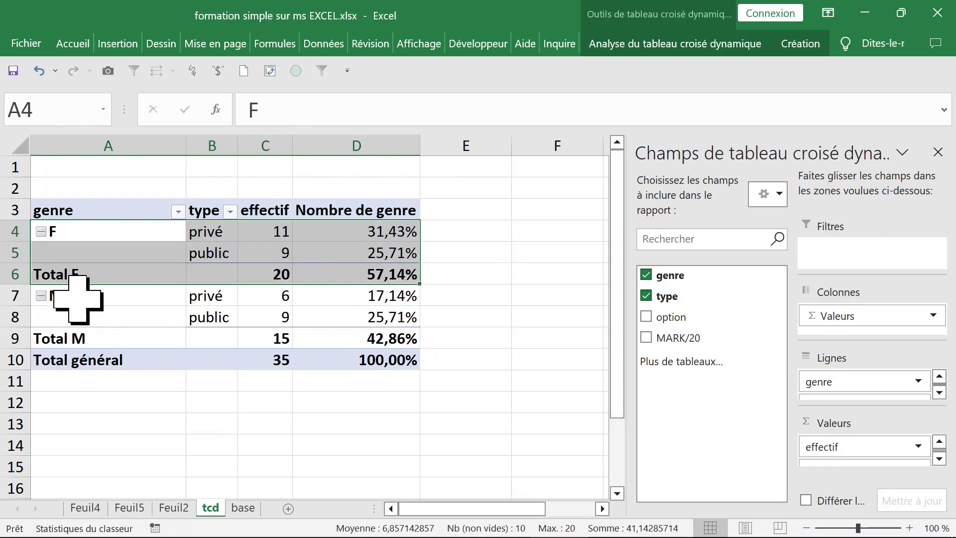
drag(50, 295, 343, 333)
click(214, 237)
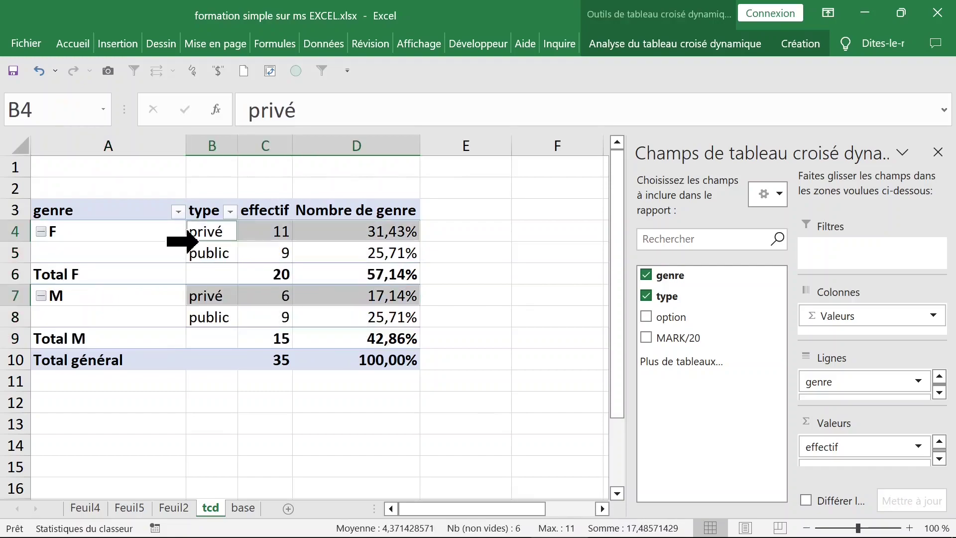
click(145, 249)
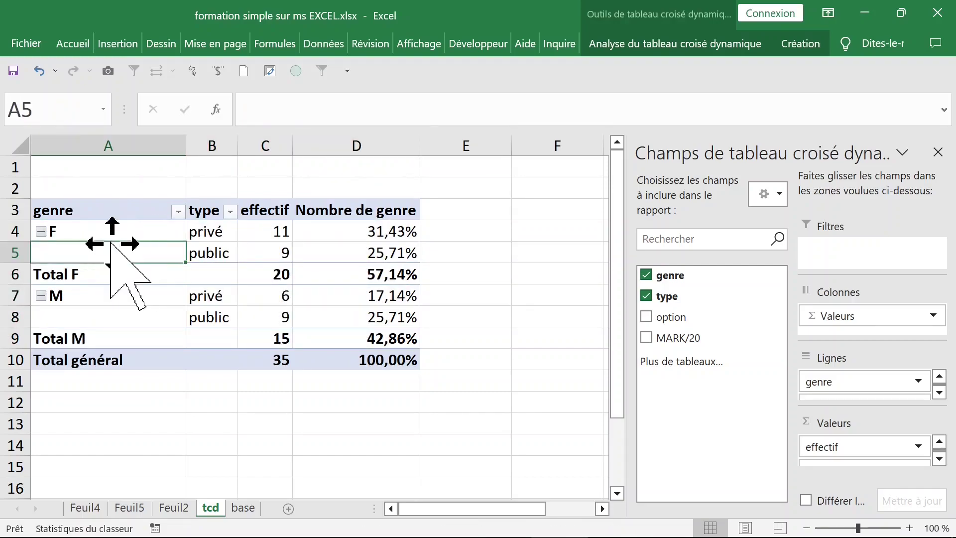
click(111, 208)
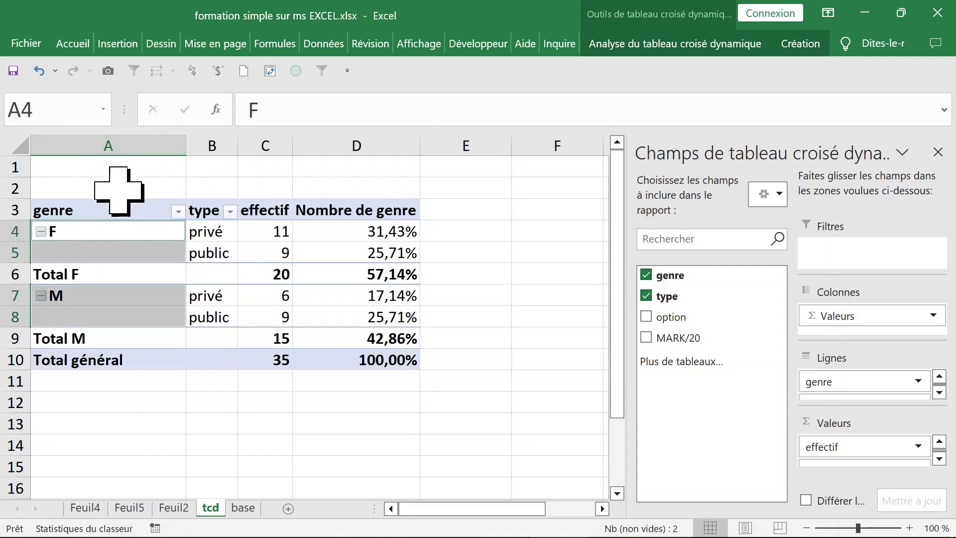
click(94, 247)
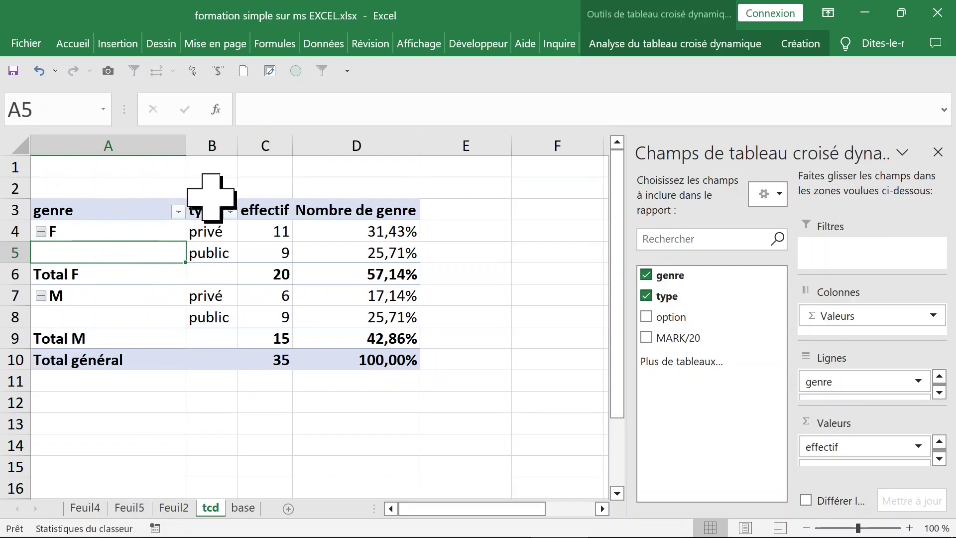
click(672, 45)
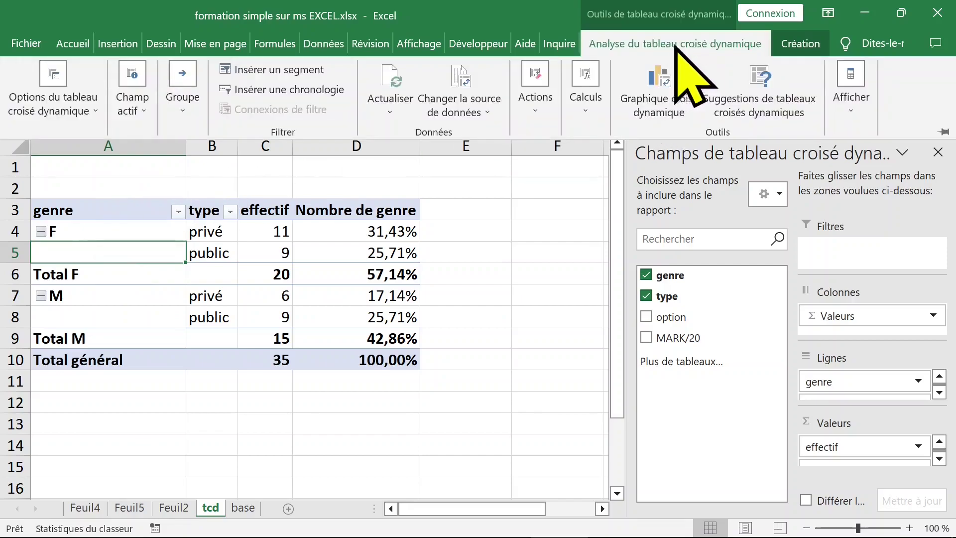
- Set the report layout to Répéter toutes les étiquettes d'élément so F and M label every row
click(800, 43)
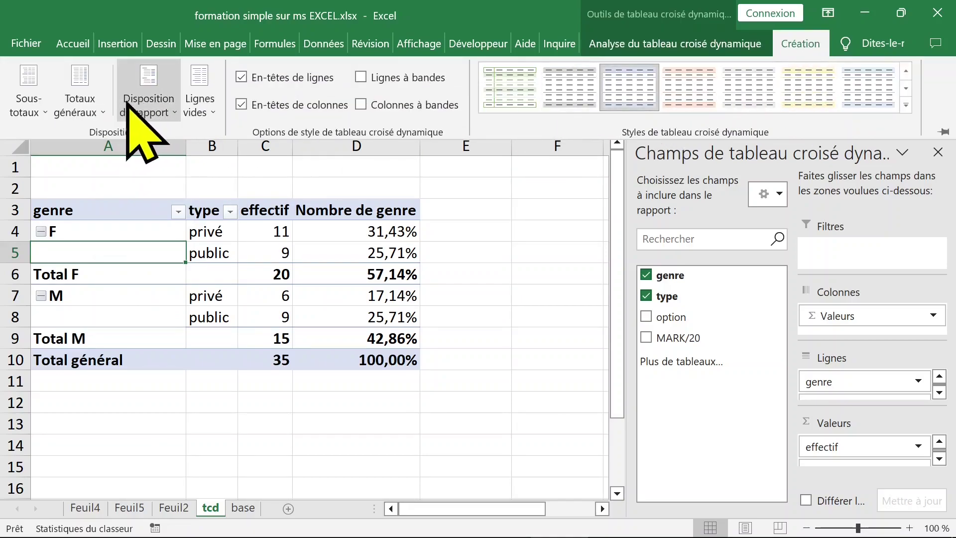
click(172, 106)
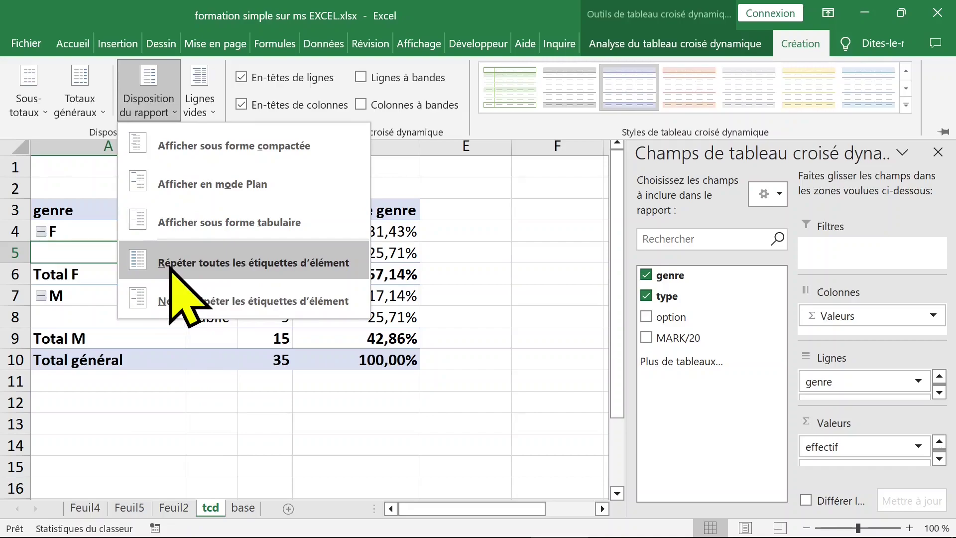
click(171, 267)
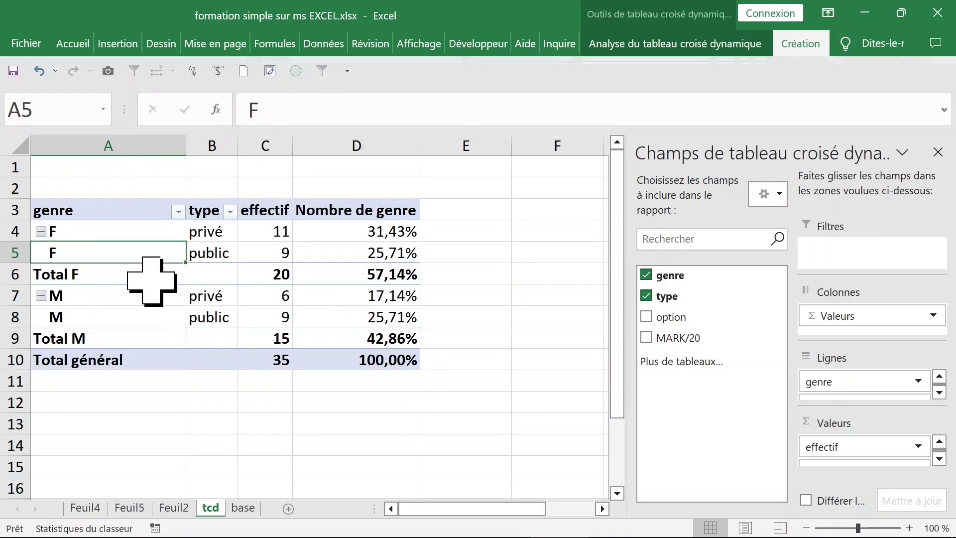
click(163, 251)
key(Up)
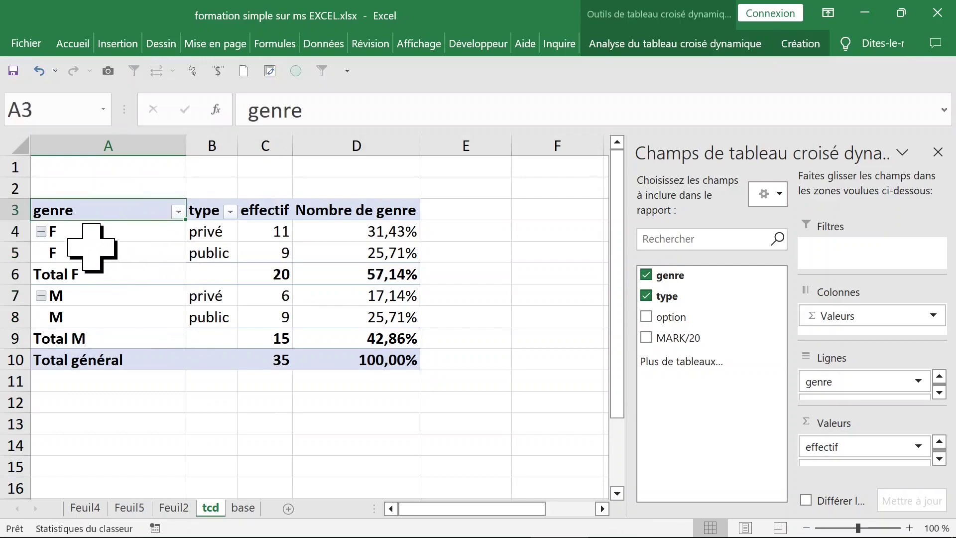
- Fill the F group rows of the pivot with light gold
click(49, 232)
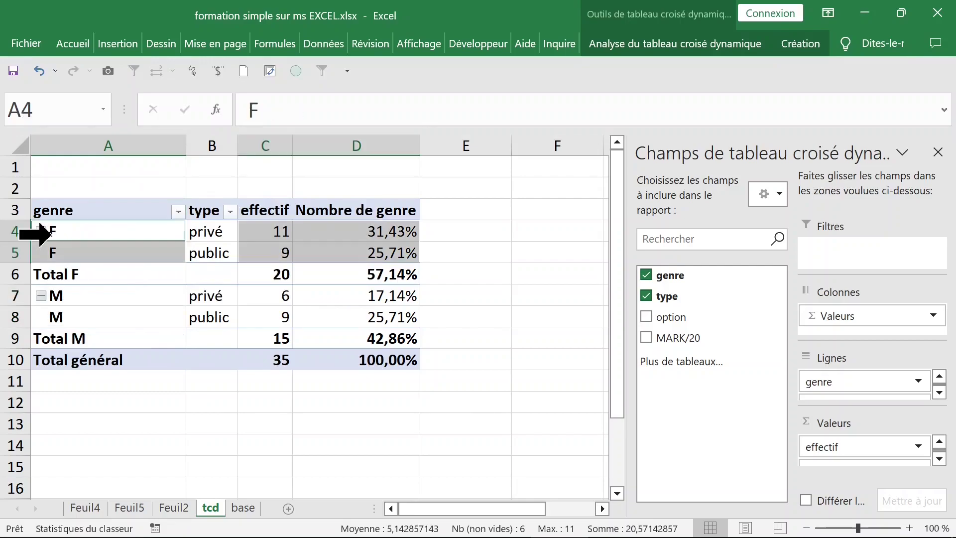
click(72, 44)
click(236, 104)
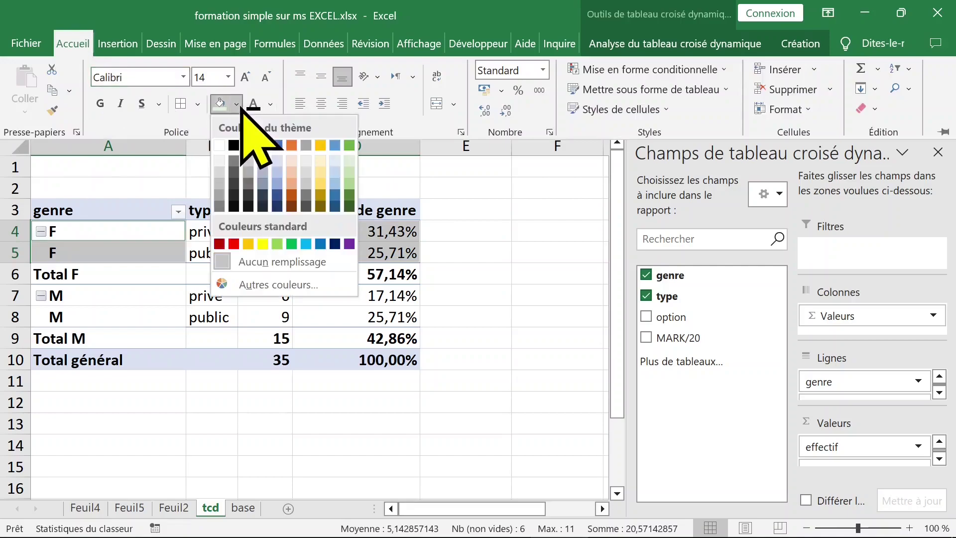
click(320, 172)
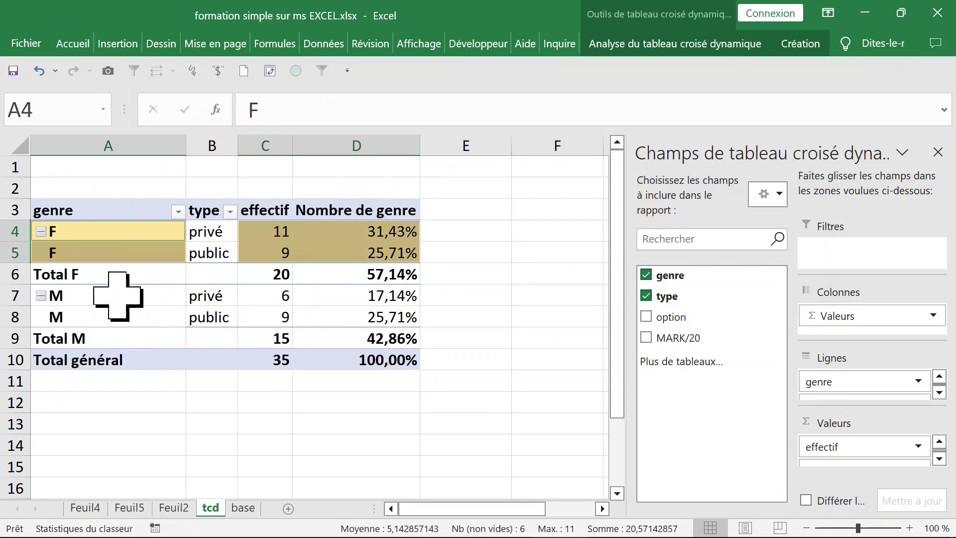
click(70, 297)
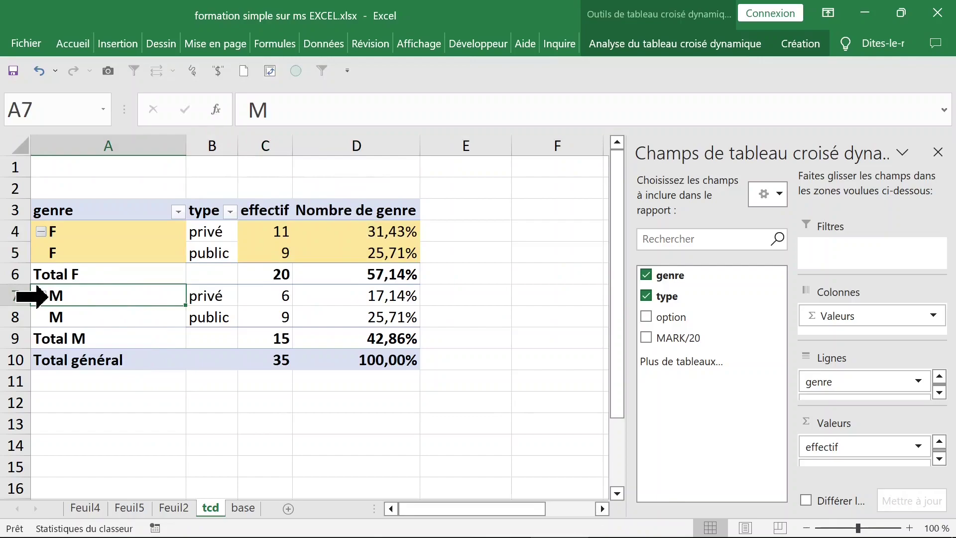
- Fill the M group rows of the pivot with light green
click(38, 296)
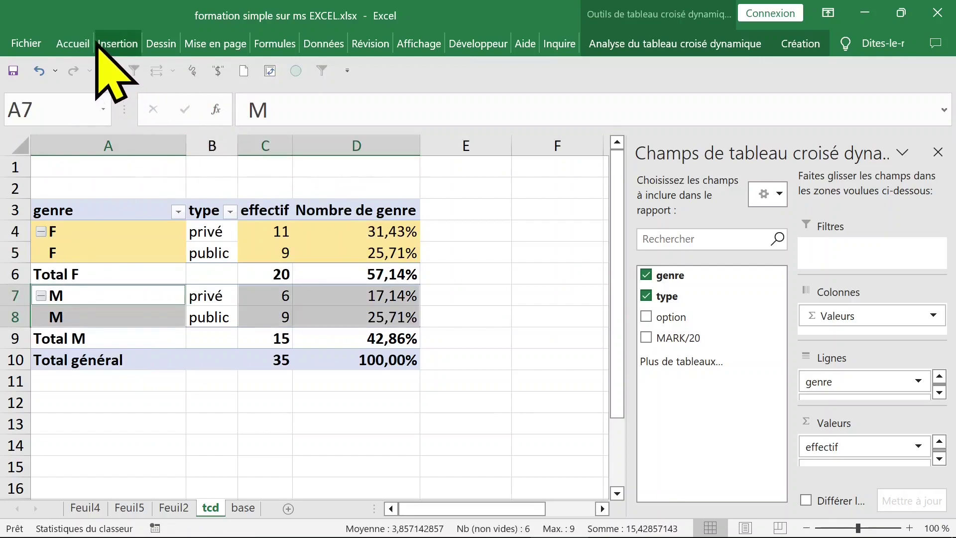
click(73, 43)
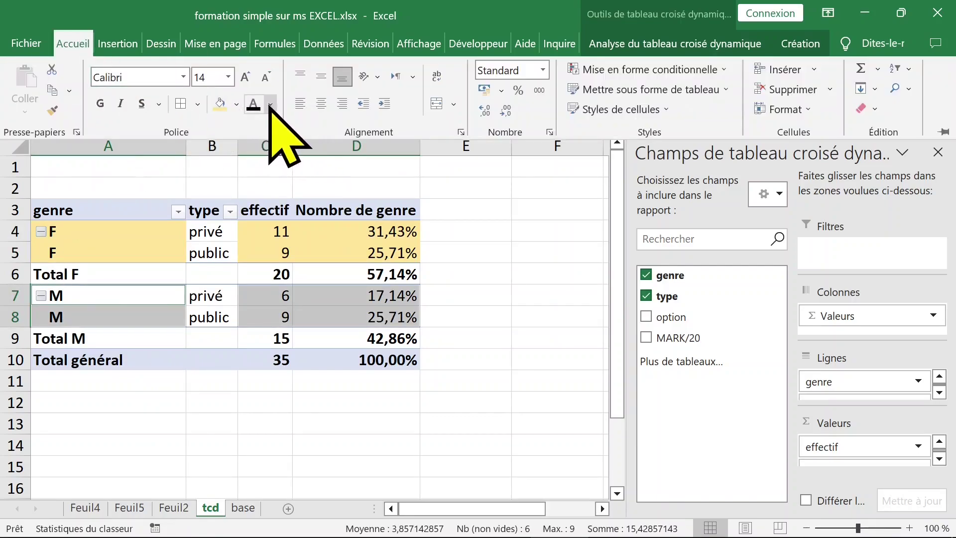
click(236, 103)
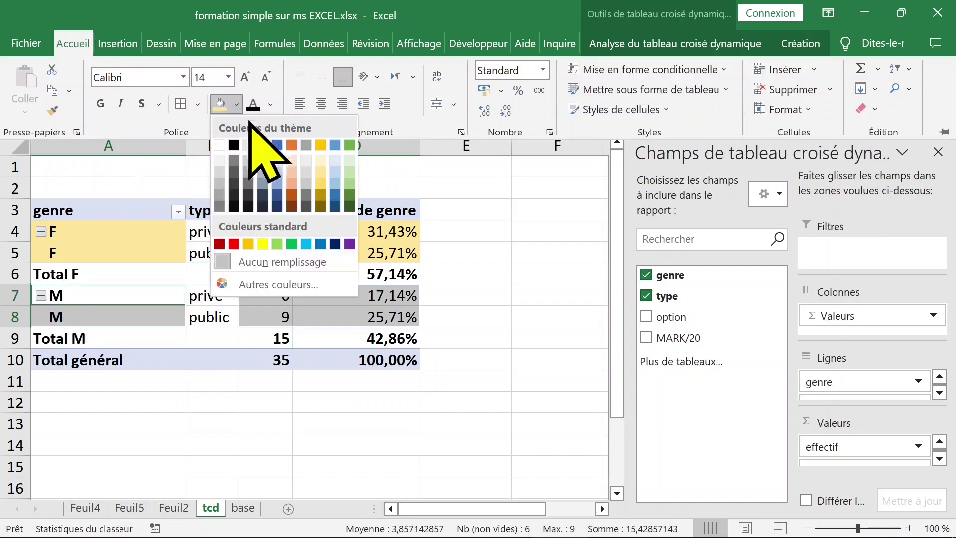
click(349, 183)
key(ctrl+F1)
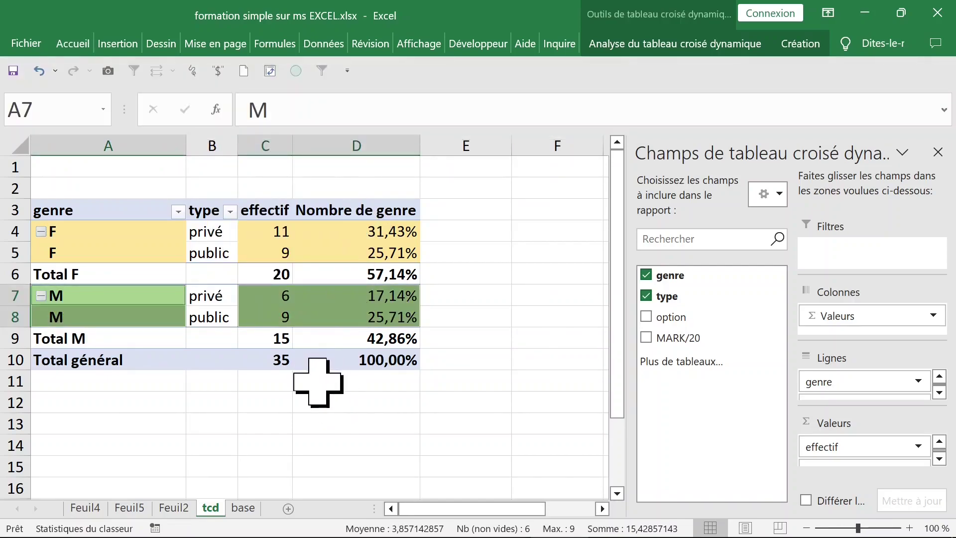
click(317, 381)
- Select columns A and B, then the type header in B3
click(216, 245)
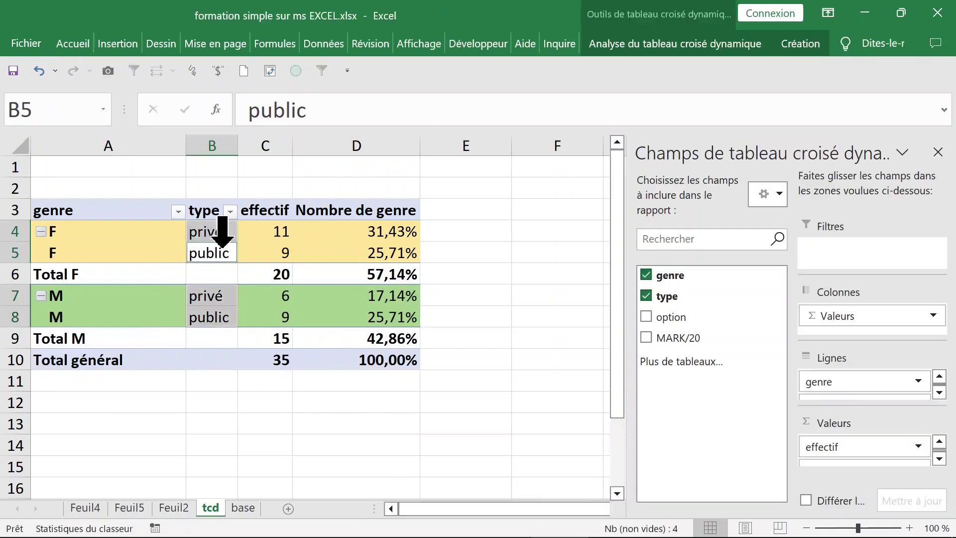
click(101, 234)
click(107, 145)
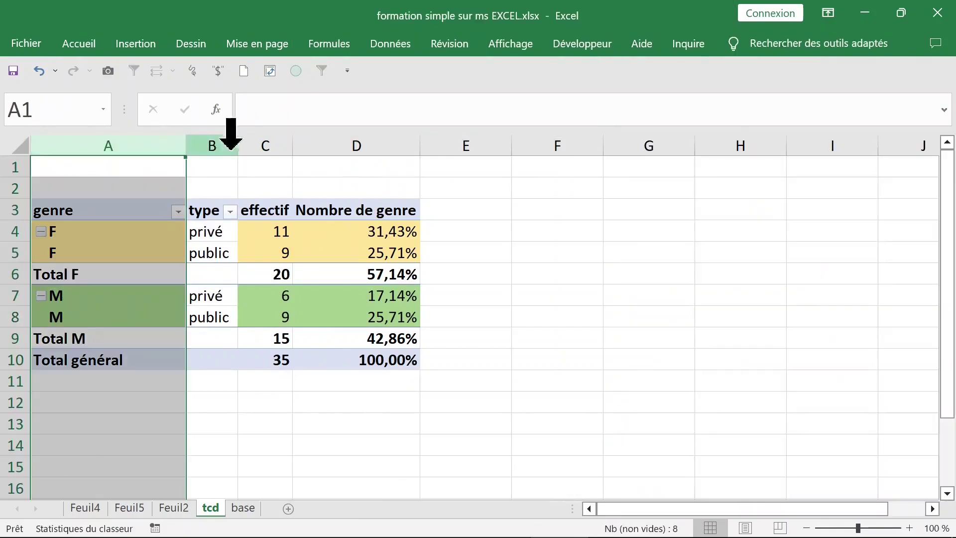
click(214, 145)
click(214, 211)
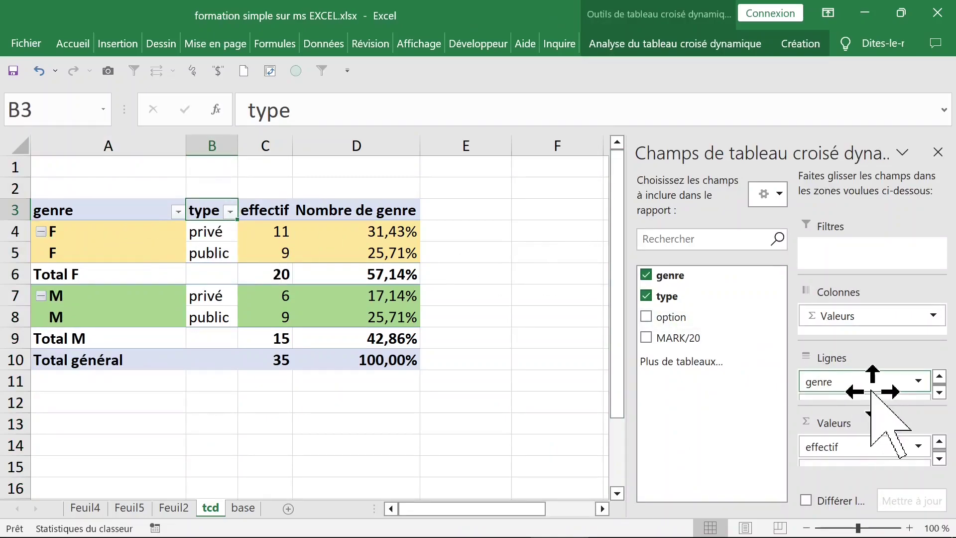
- Move type from Lignes to Colonnes, making privé a column group (M privé 6)
drag(871, 395, 857, 315)
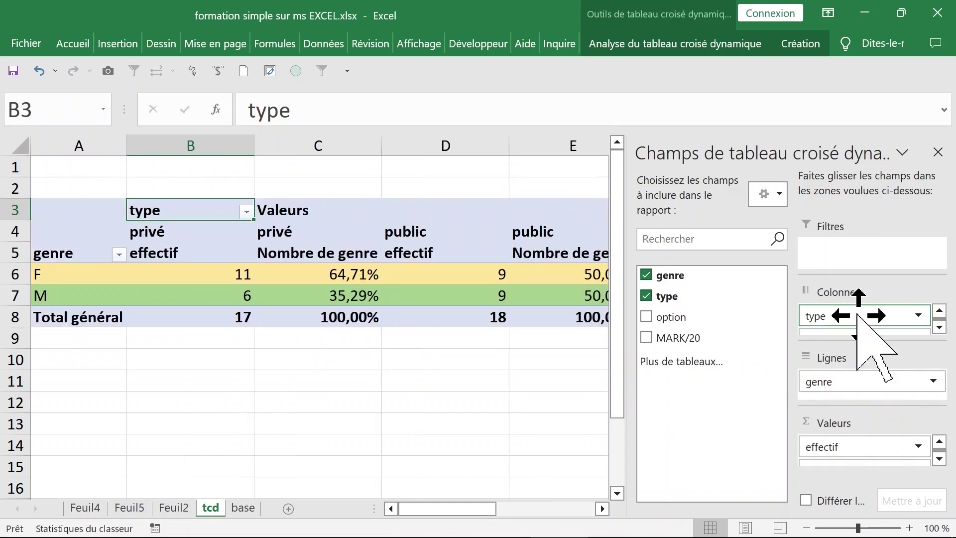
click(455, 378)
click(165, 229)
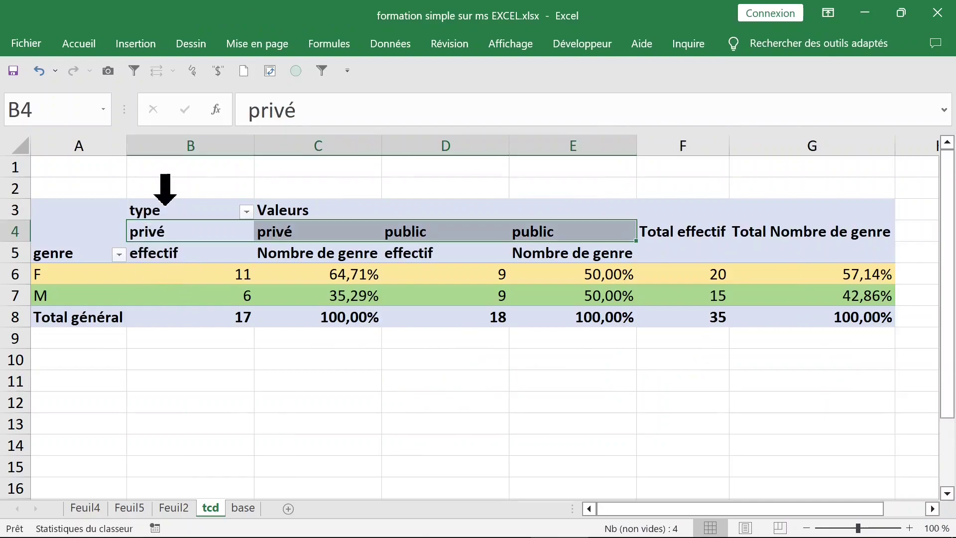
click(186, 294)
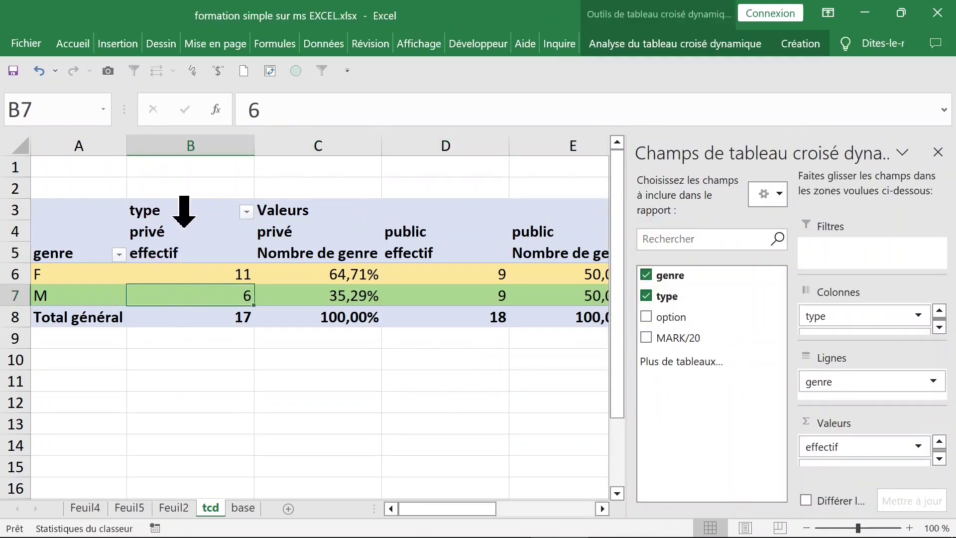
click(183, 224)
- Check the public column counts (F public 9), then show the pivot field list
click(470, 232)
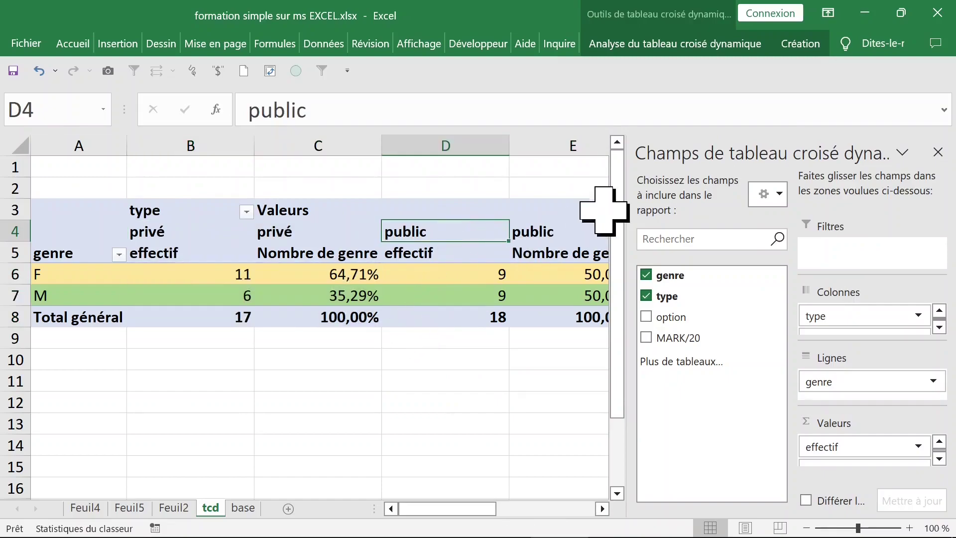
click(939, 152)
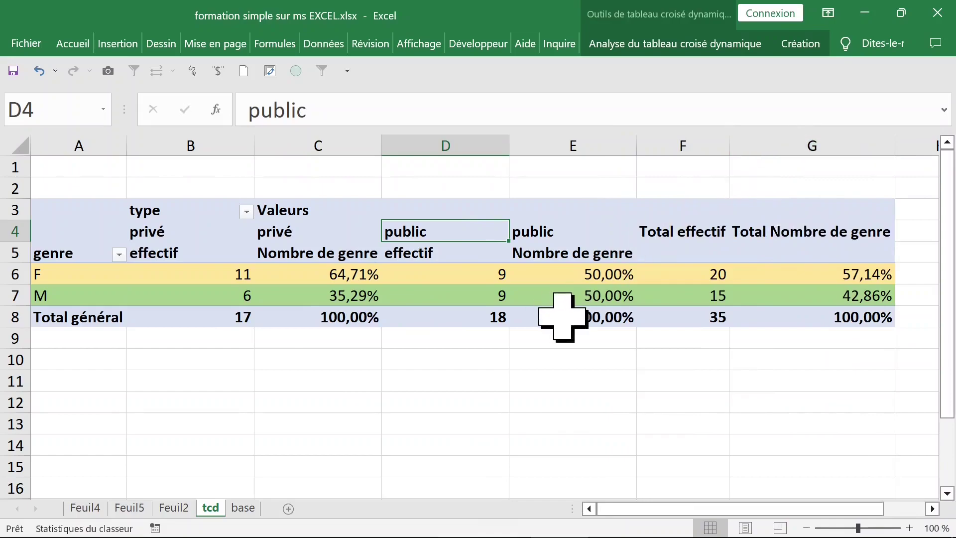
click(465, 278)
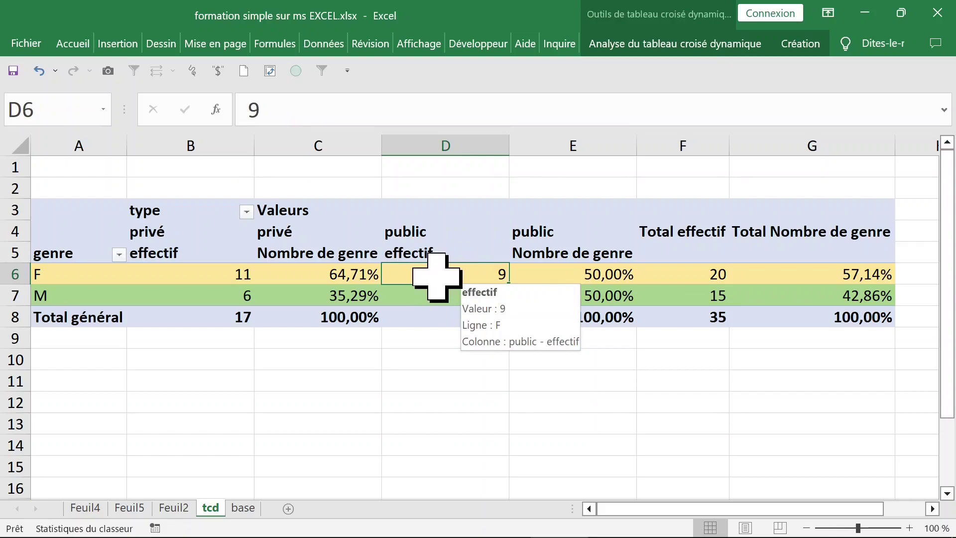
right_click(438, 273)
click(520, 524)
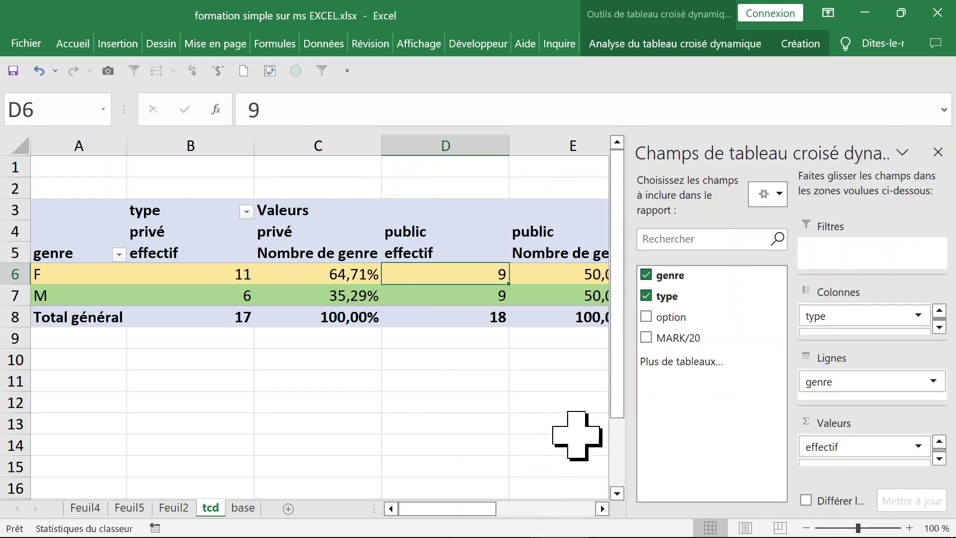
- Move 'type' into Lignes, giving privé F 11, M 6 and public F 9, M 9
mouse_move(854, 317)
mouse_down()
mouse_move(849, 394)
mouse_move(848, 326)
mouse_up()
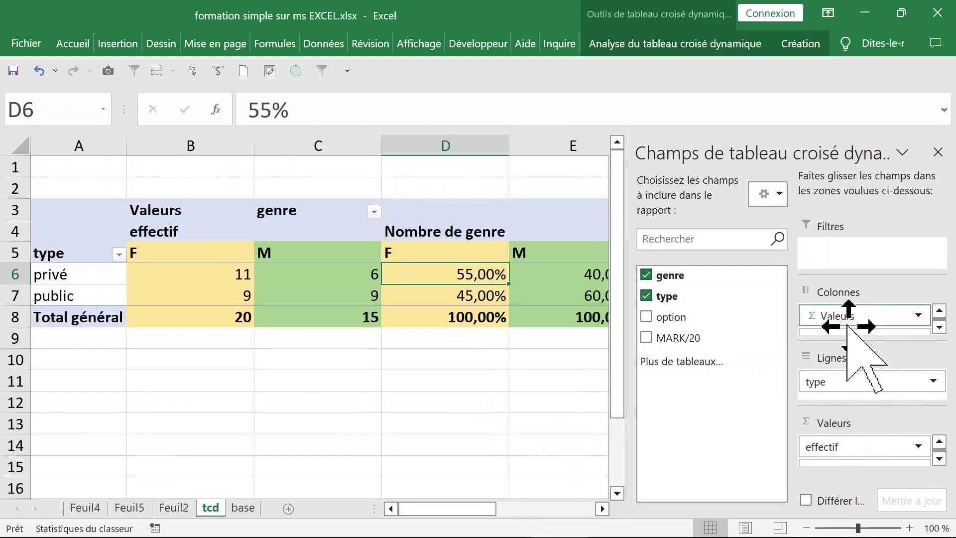
click(533, 383)
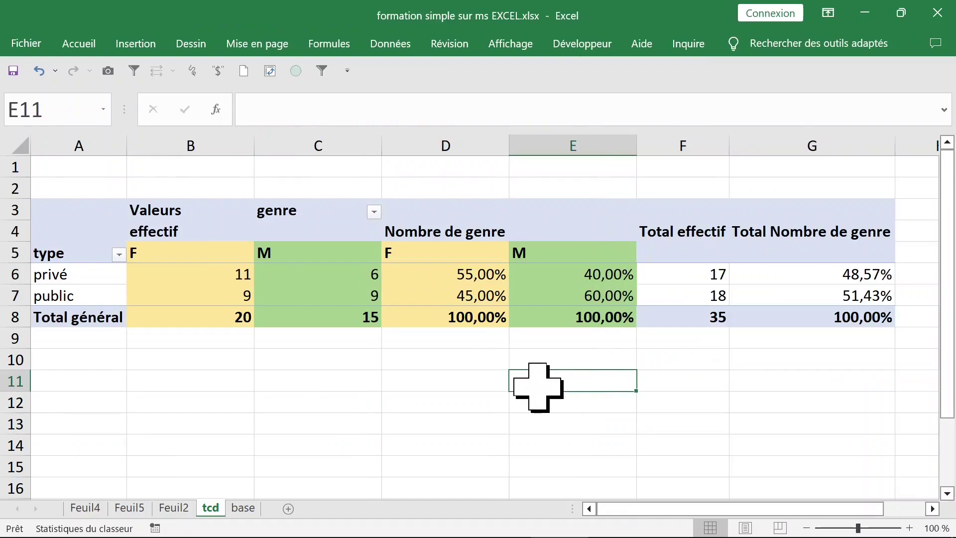
click(21, 146)
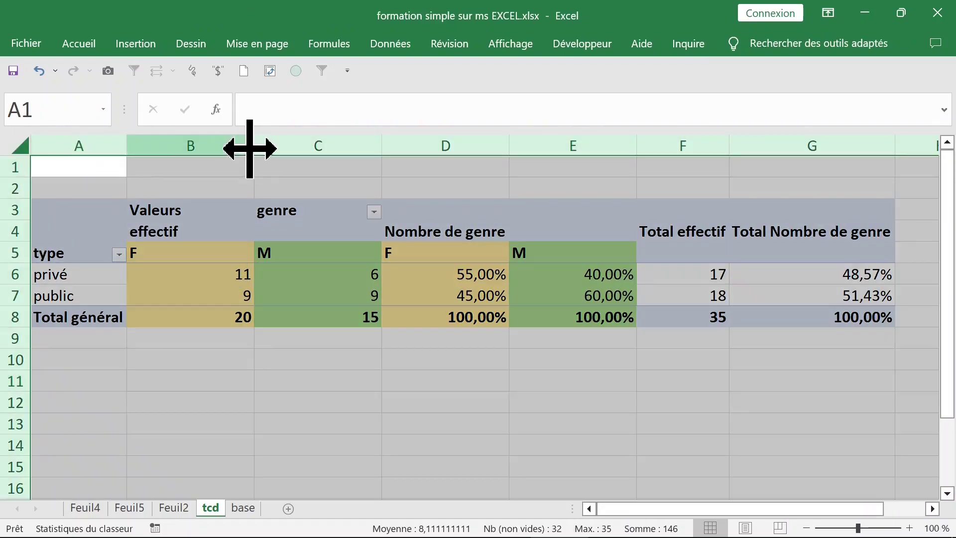
click(264, 316)
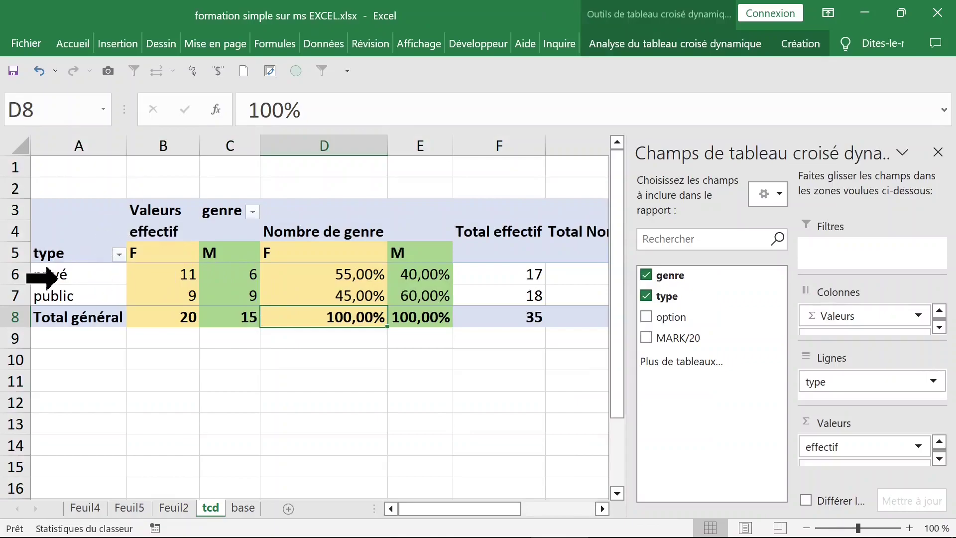
click(36, 274)
click(36, 298)
click(192, 251)
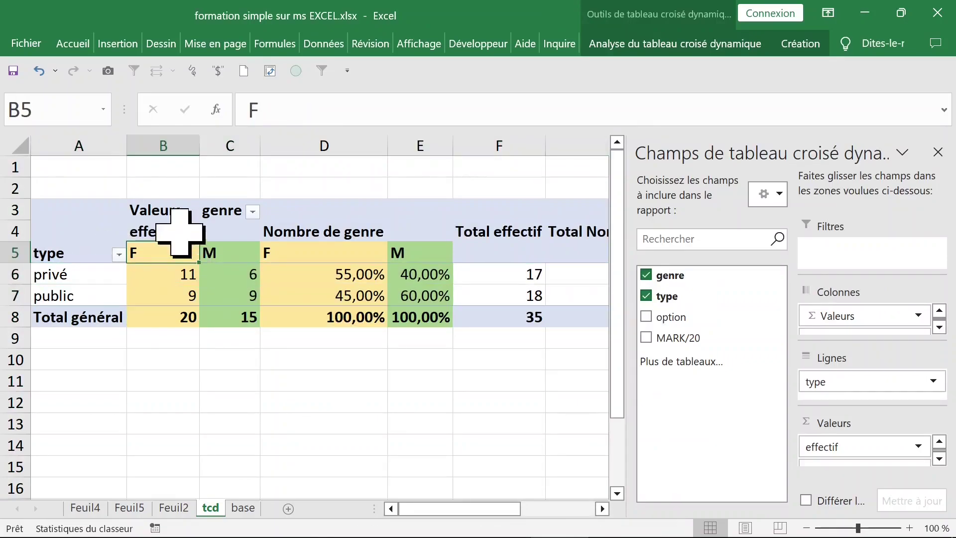
click(195, 212)
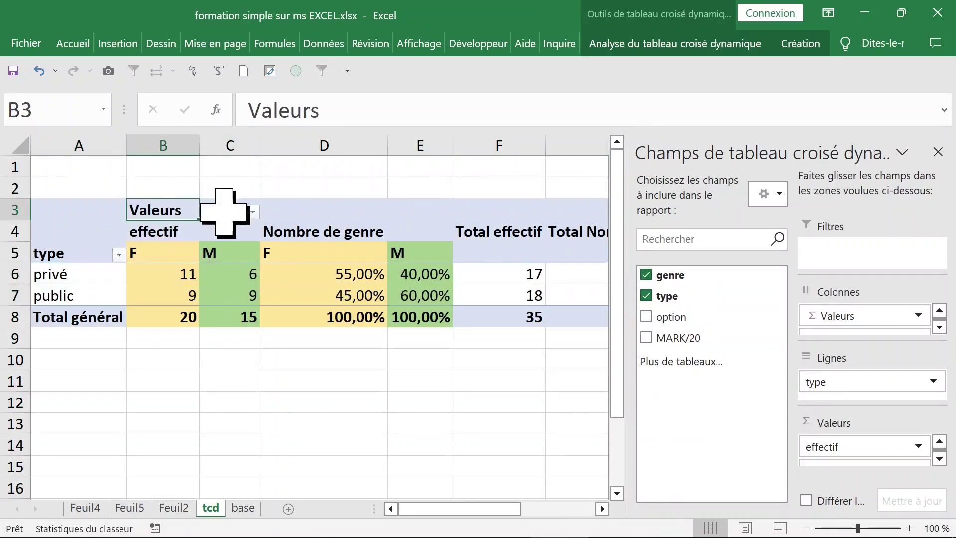
click(253, 212)
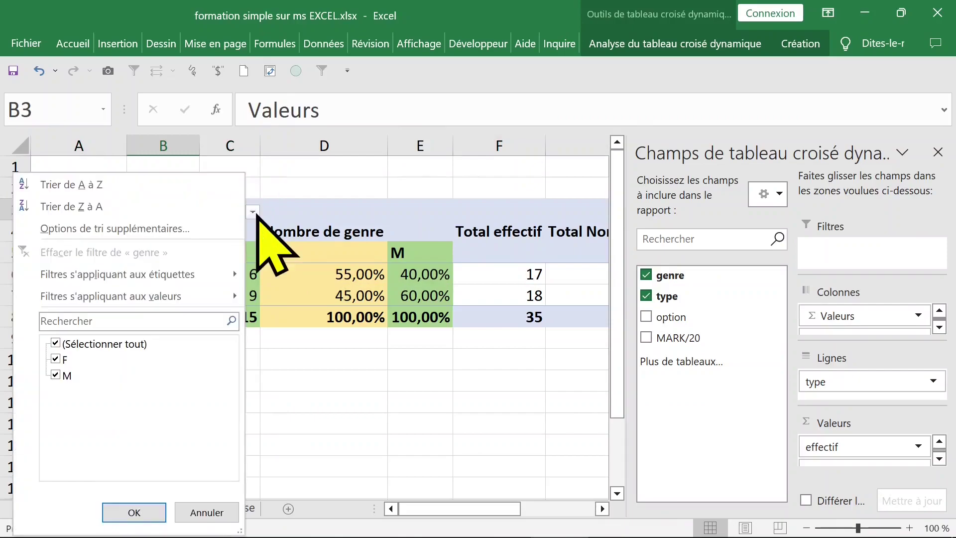
click(55, 343)
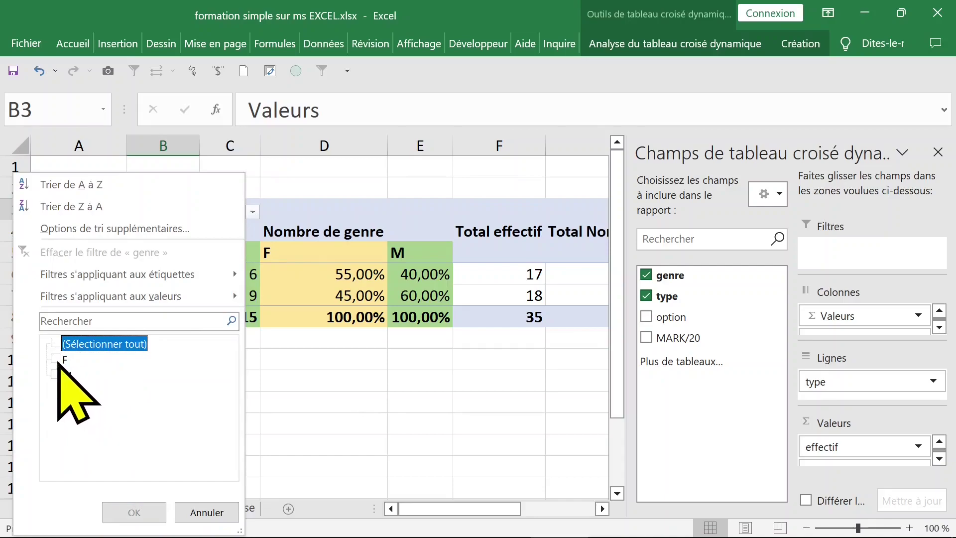
click(56, 359)
click(130, 513)
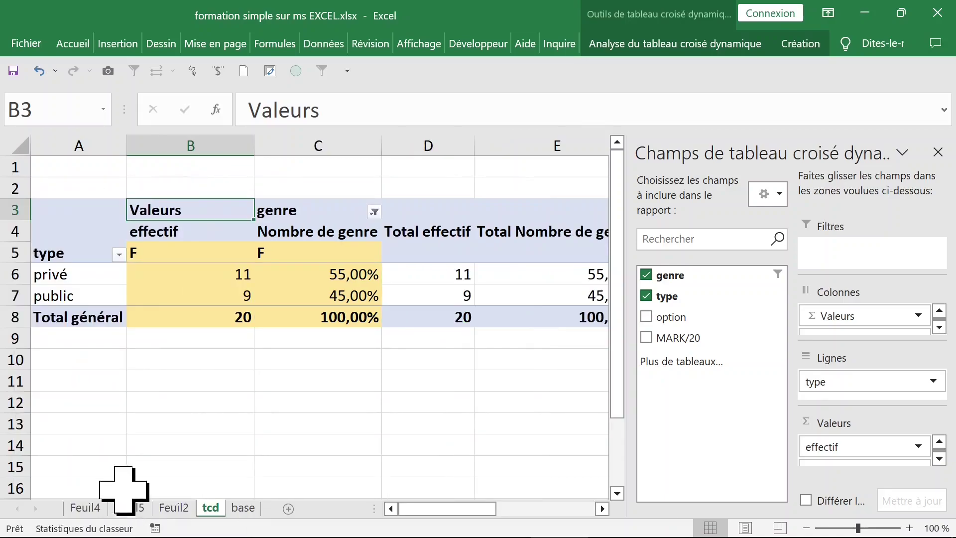
click(166, 404)
click(239, 268)
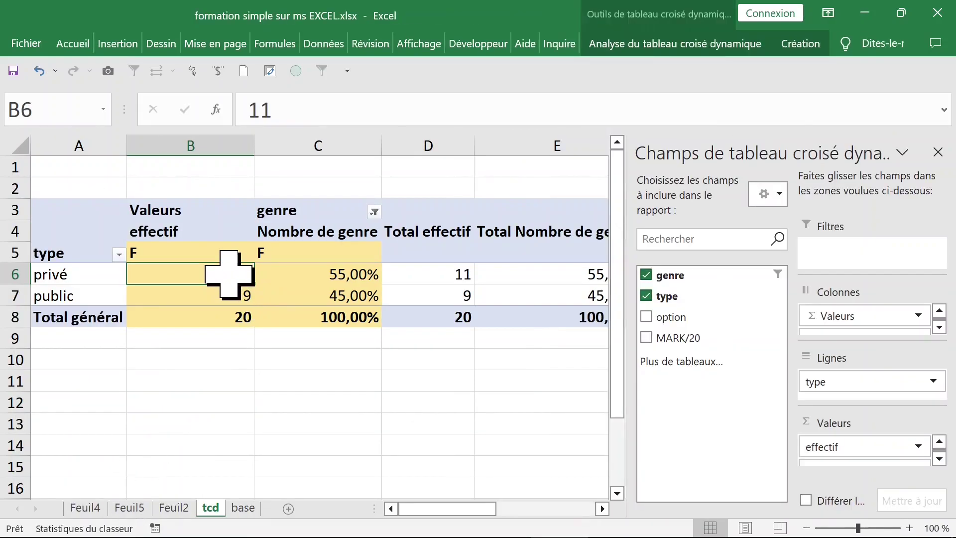
click(249, 246)
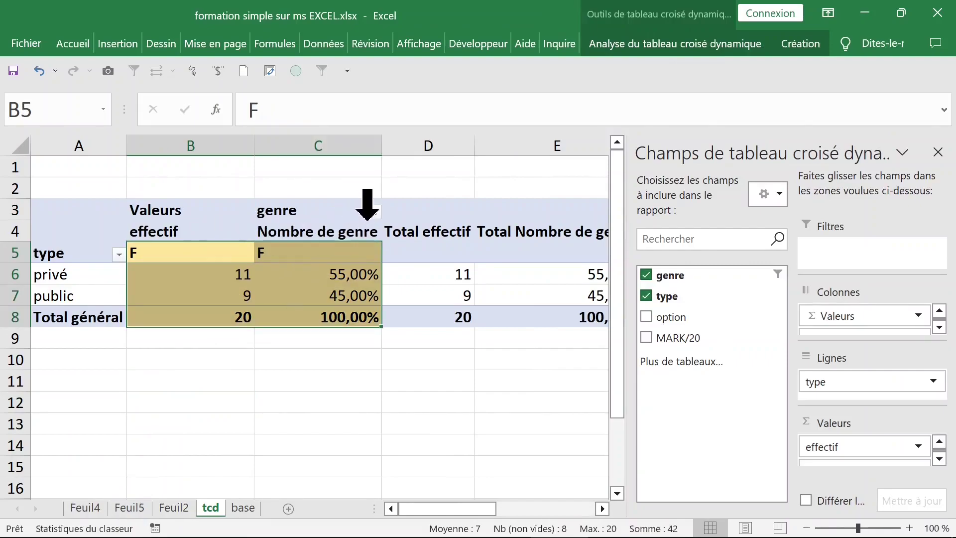
click(373, 218)
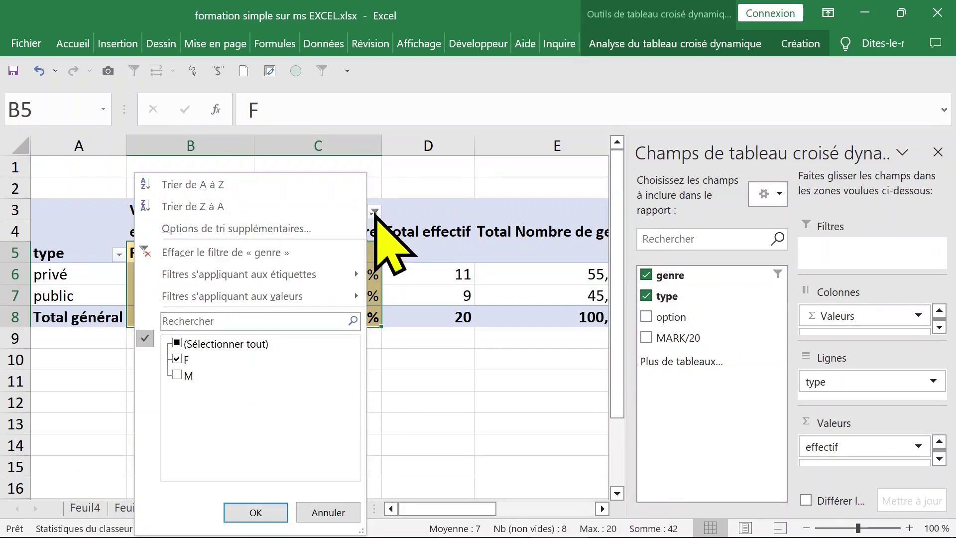
click(177, 343)
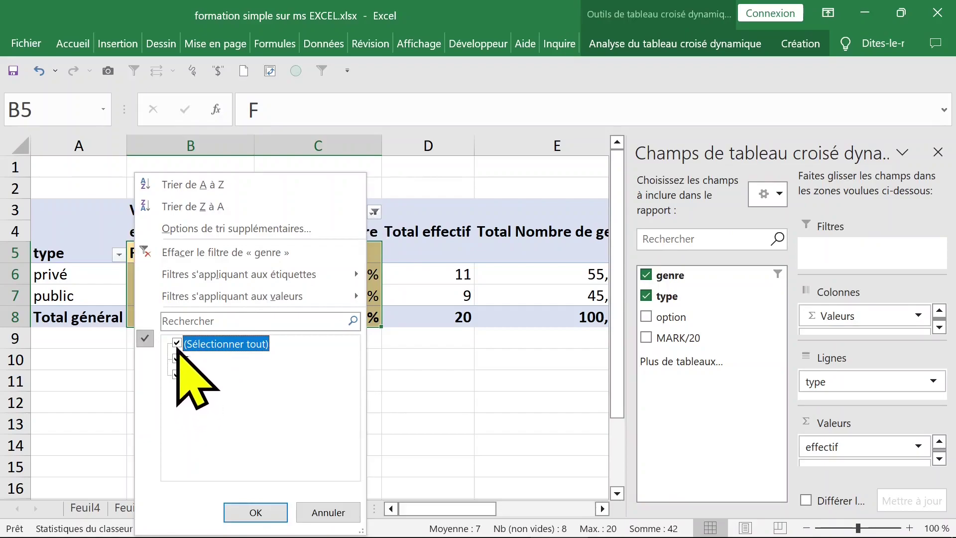
click(177, 343)
click(179, 374)
click(177, 343)
click(255, 512)
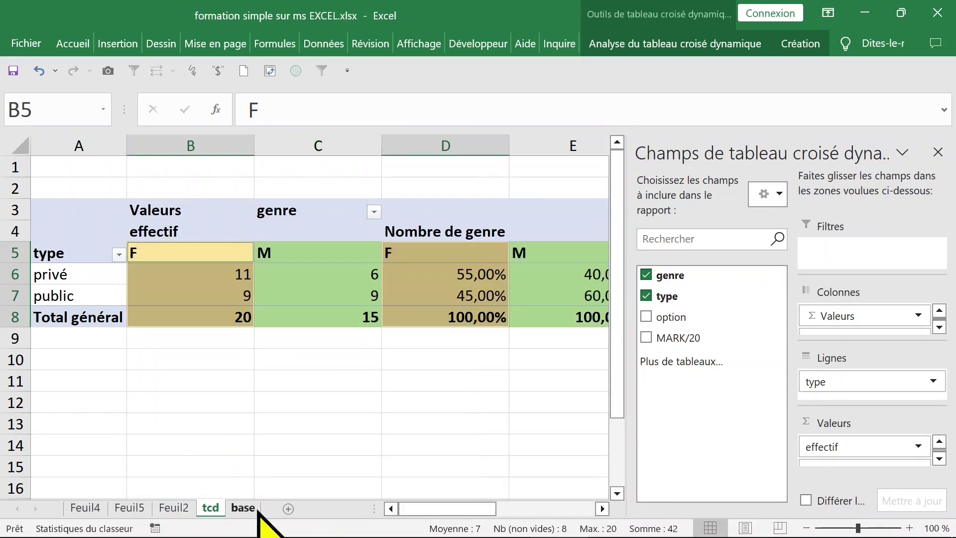
click(301, 428)
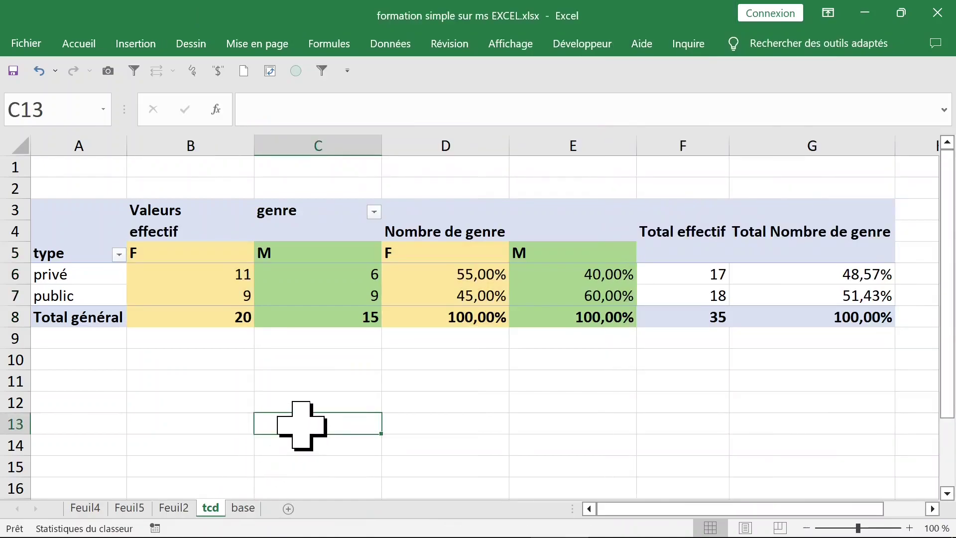
- Drag 'option' into Filtres so the pivot's filter reads (Tous), with totals privé 17 and public 18
click(465, 272)
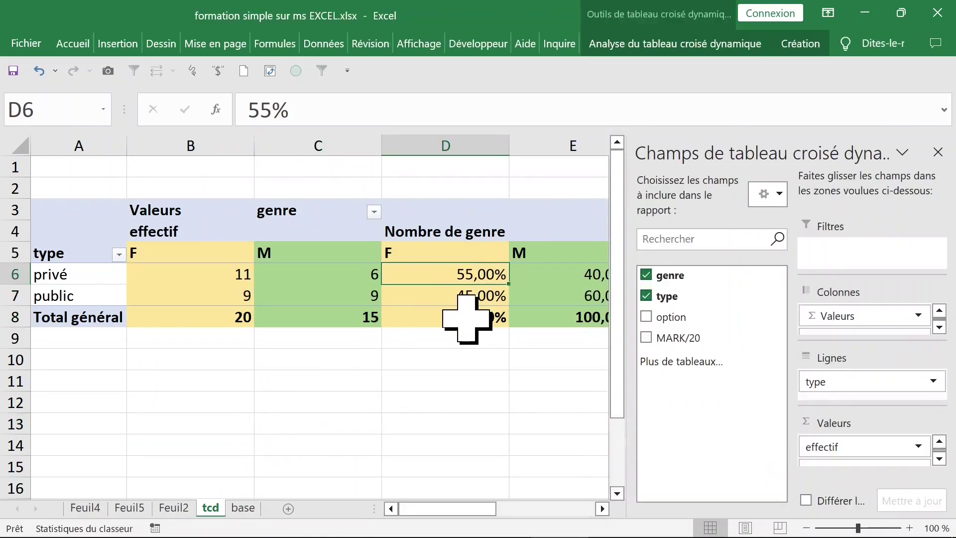
click(431, 391)
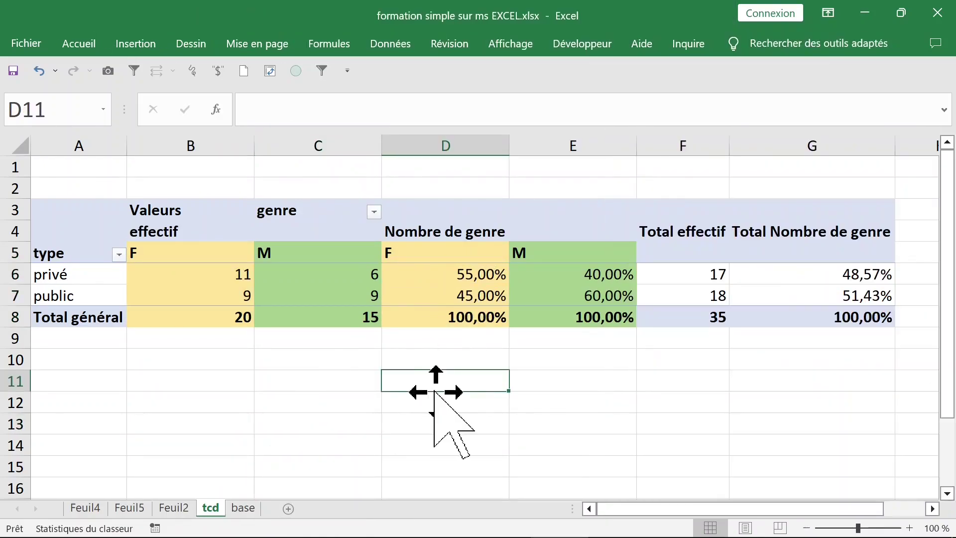
click(311, 294)
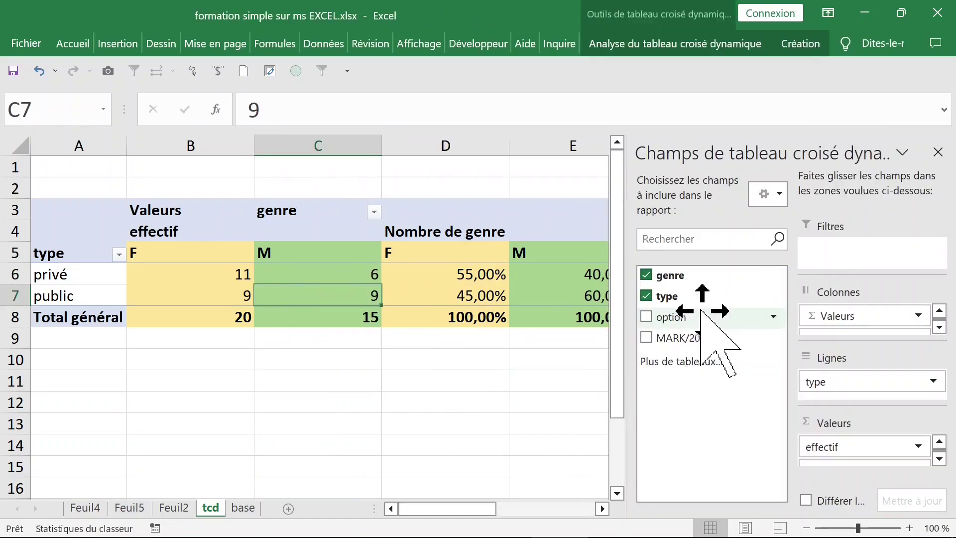
click(646, 318)
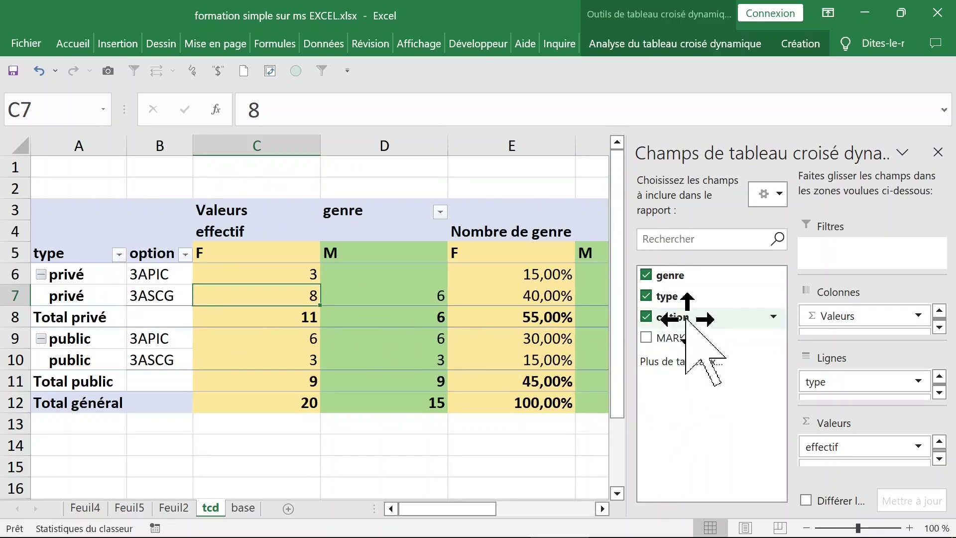
click(646, 317)
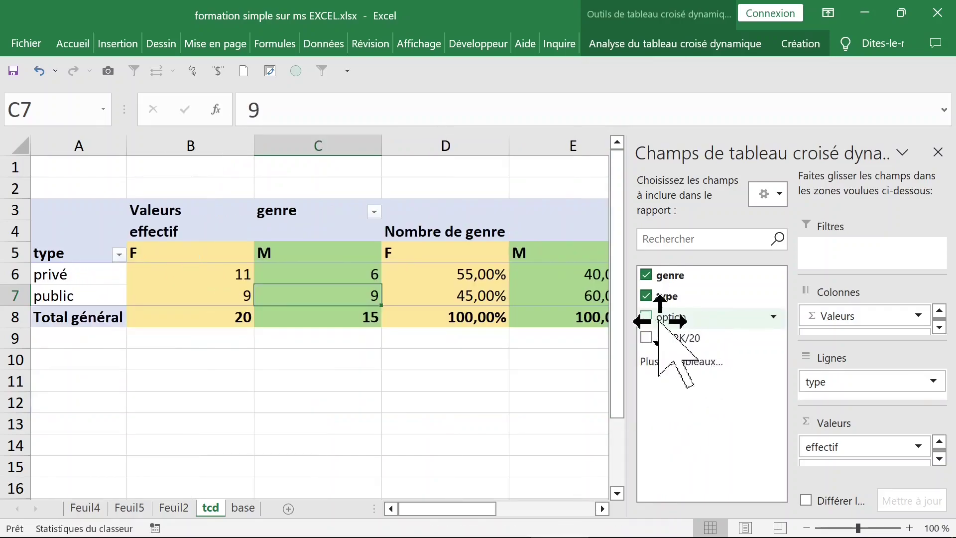
mouse_move(686, 318)
mouse_down()
mouse_move(861, 333)
mouse_move(853, 251)
mouse_up()
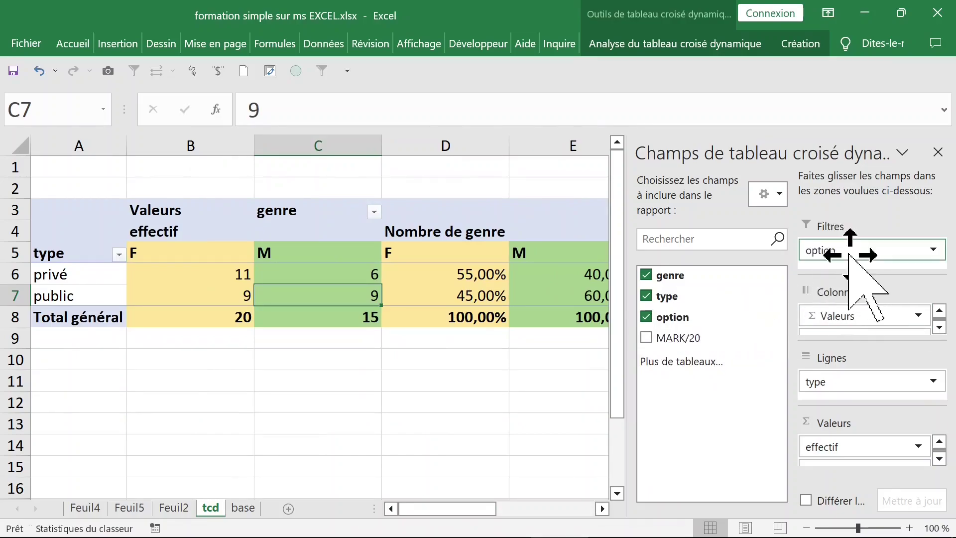
click(380, 359)
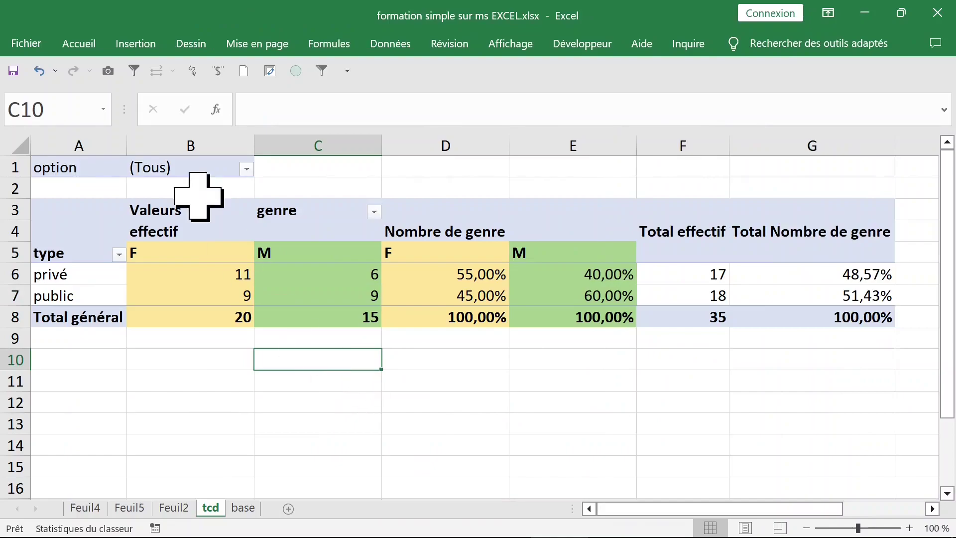
click(247, 169)
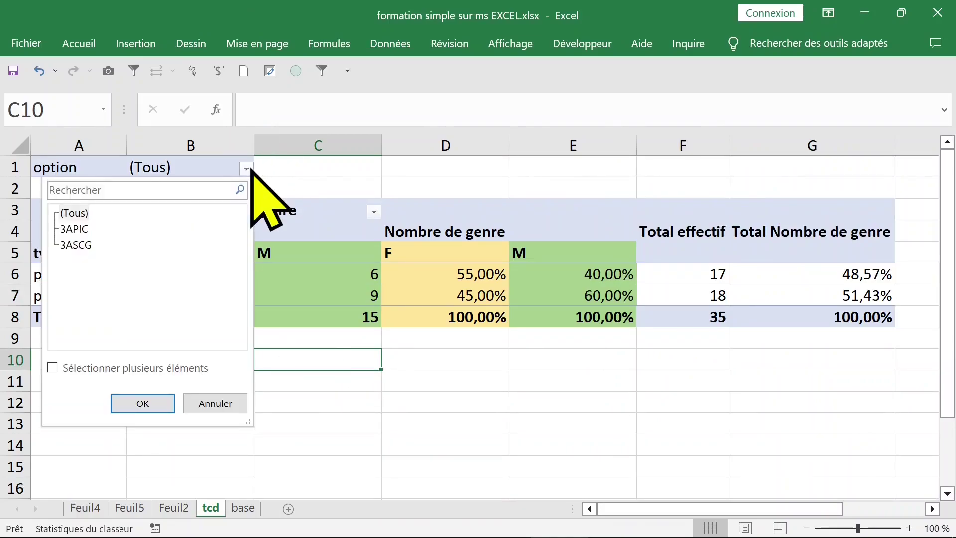
click(77, 229)
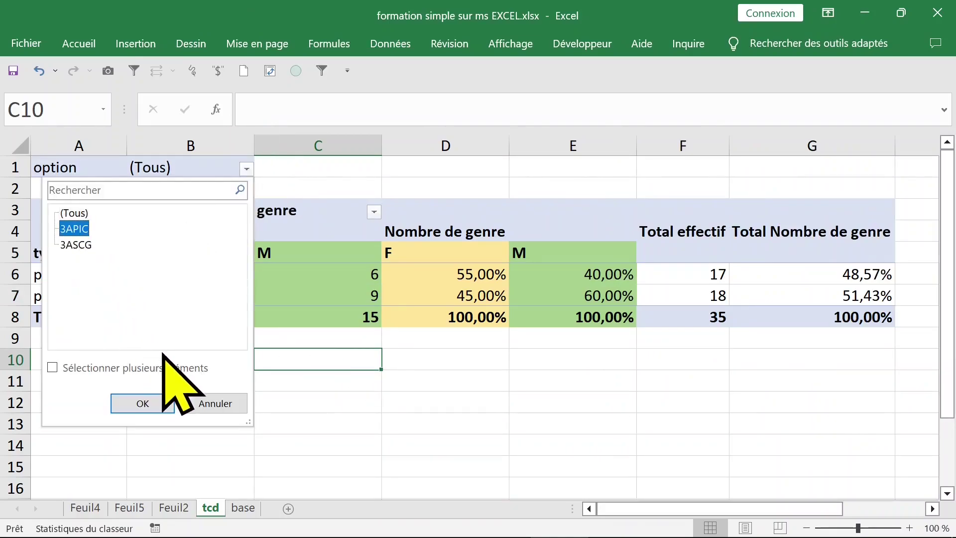
click(142, 403)
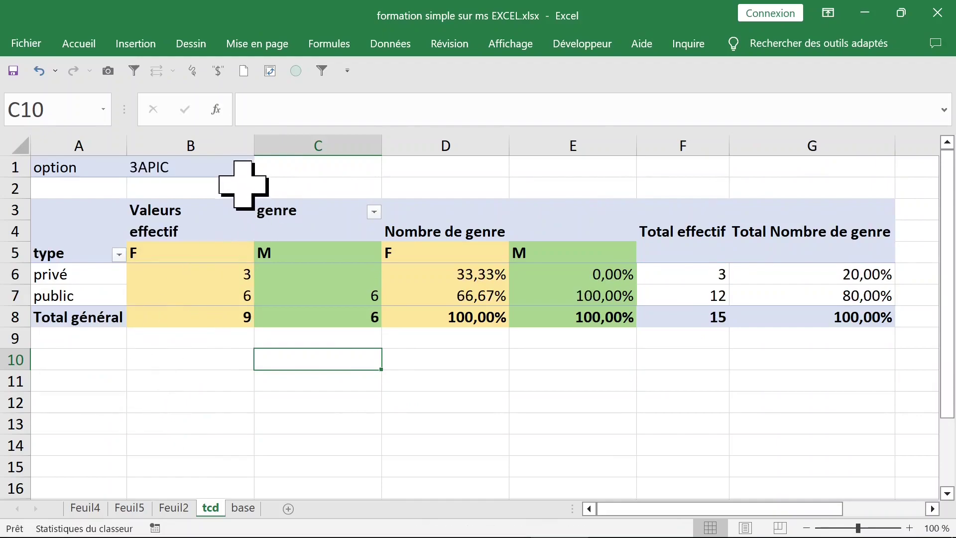
click(246, 169)
click(76, 244)
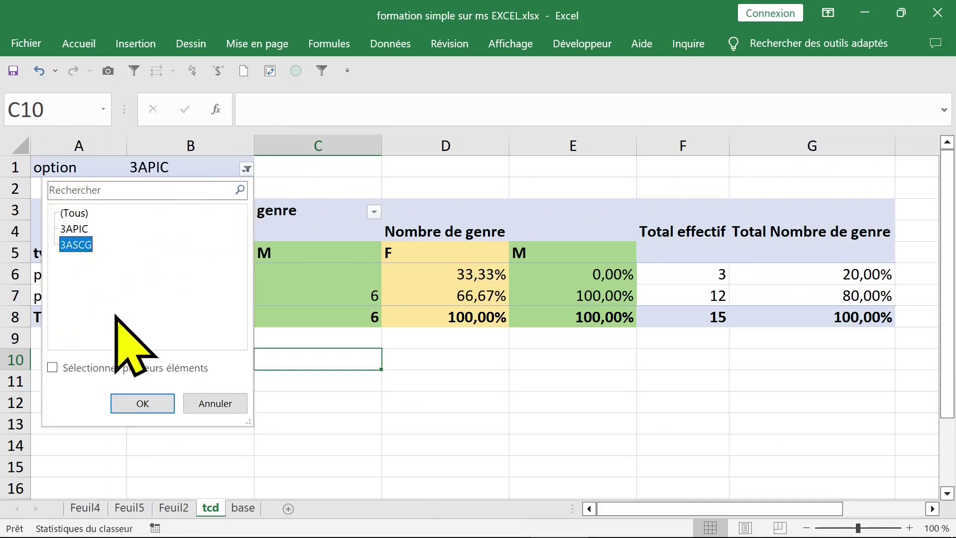
click(145, 403)
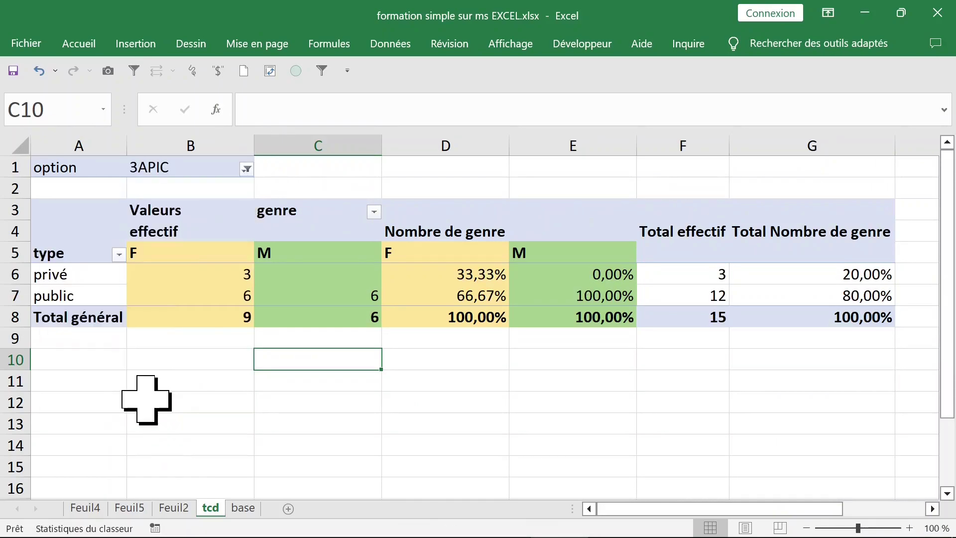
click(245, 171)
click(74, 213)
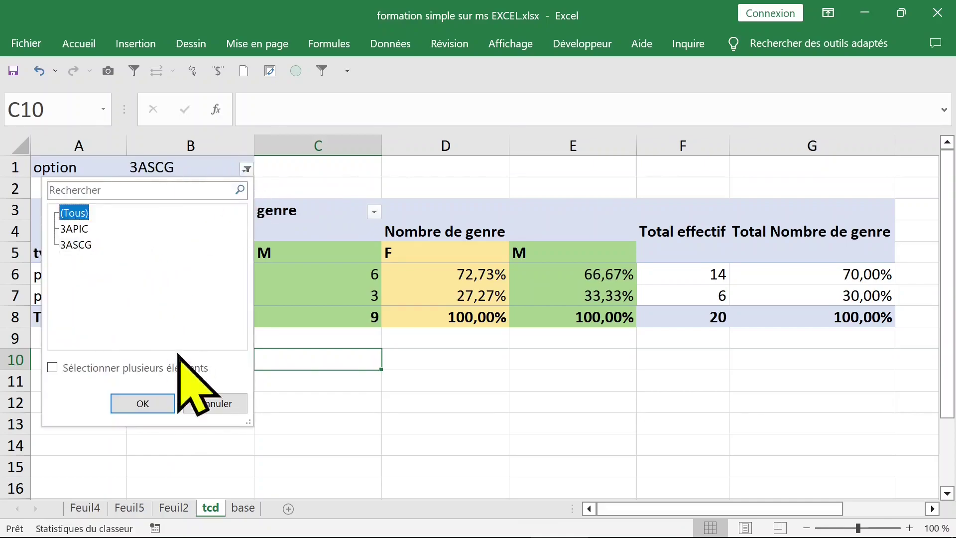
click(145, 403)
click(379, 409)
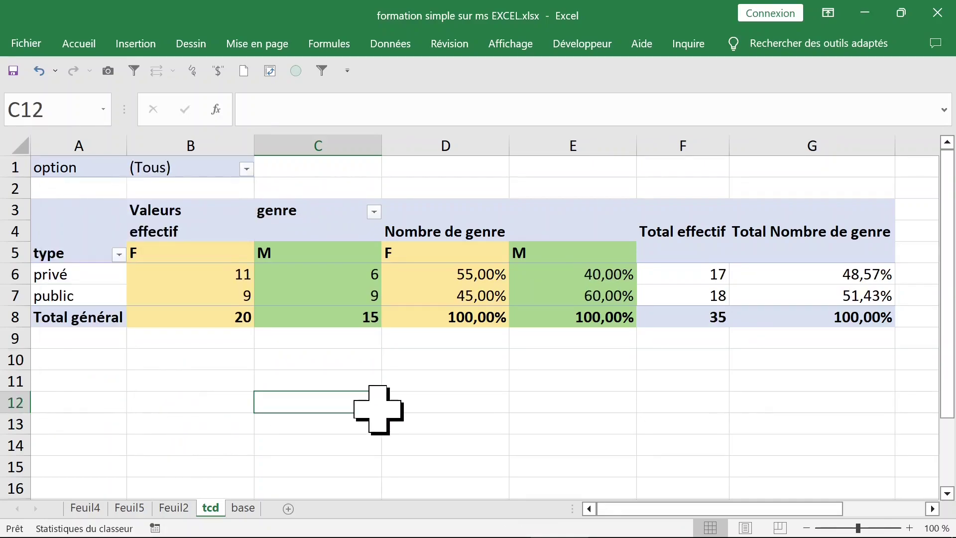
click(245, 273)
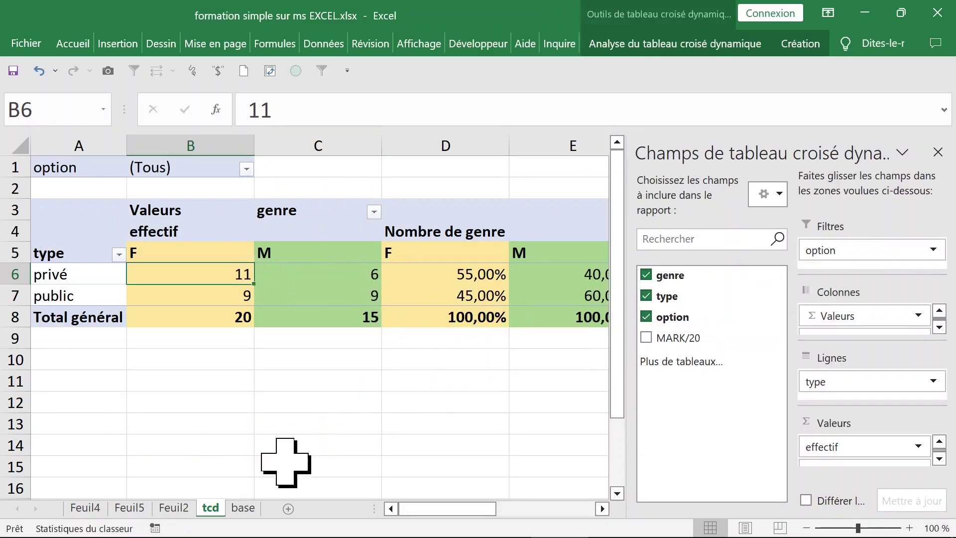
- Insert Tableau croisé dynamique3 on new sheet Feuil3 from the base data G26:J61
click(243, 507)
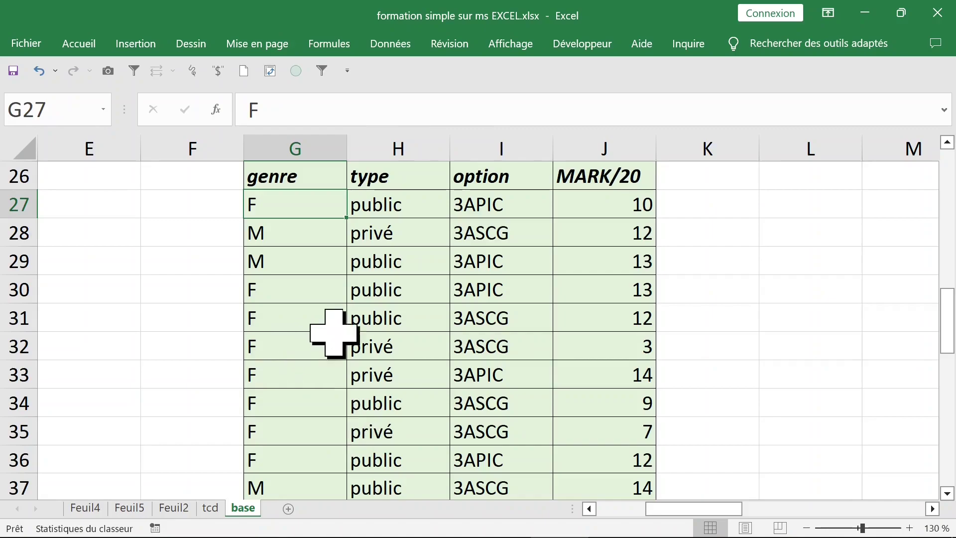
click(495, 264)
click(602, 144)
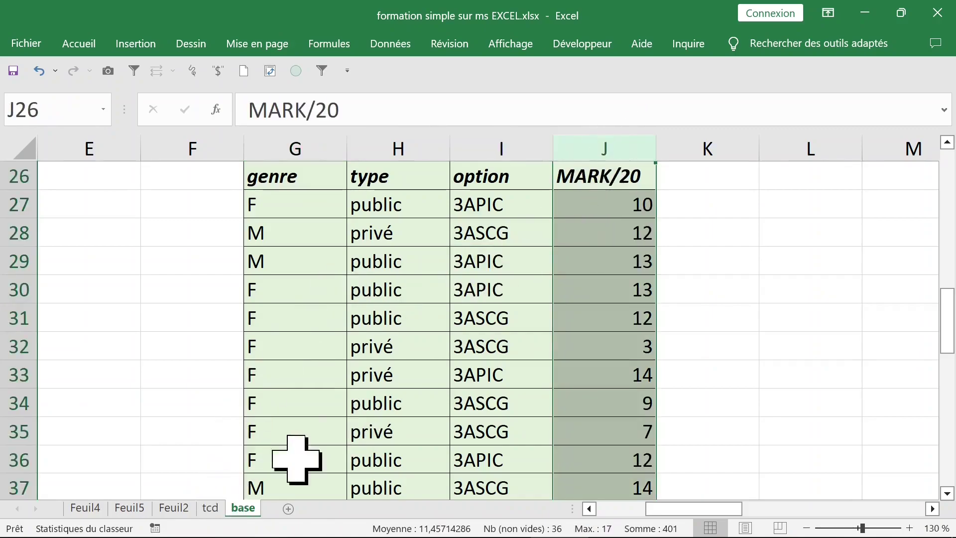
click(366, 398)
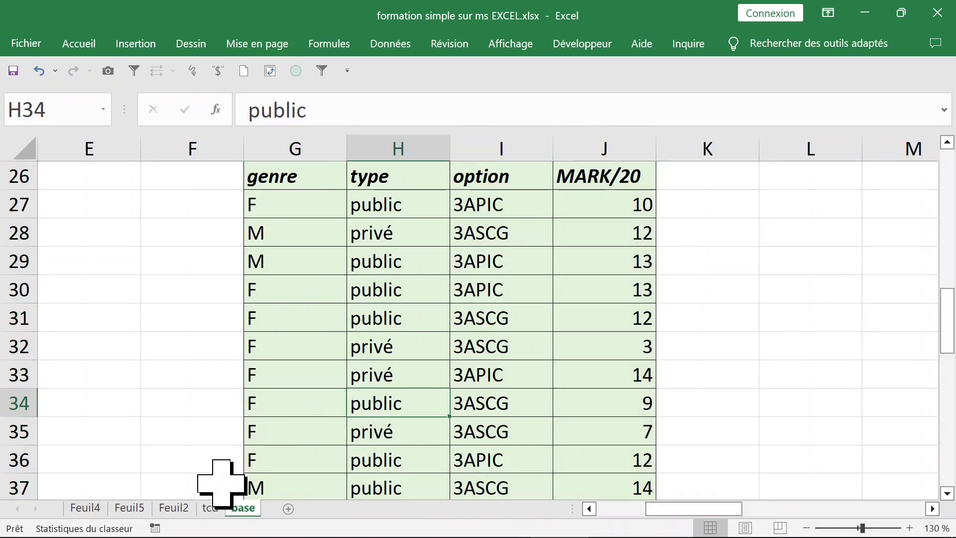
click(374, 311)
click(142, 45)
click(39, 94)
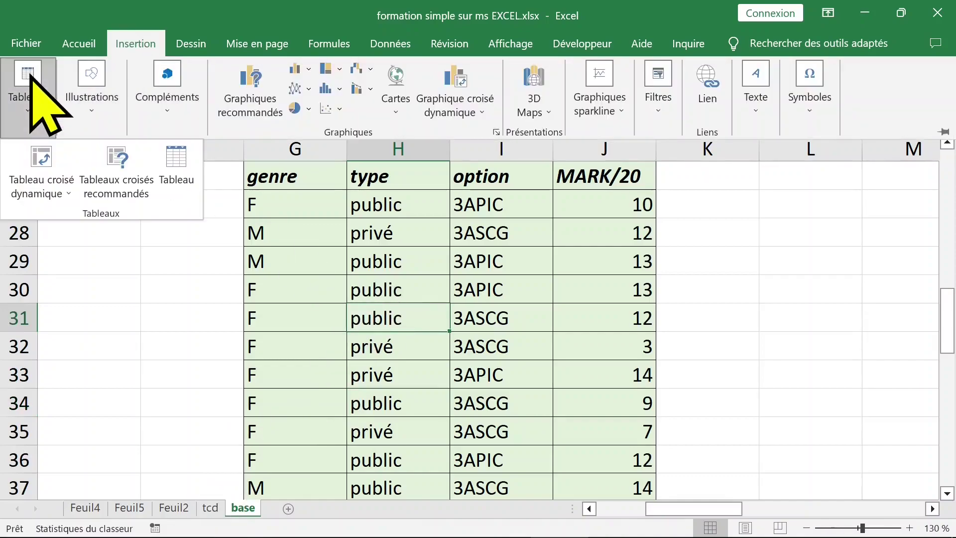
click(38, 179)
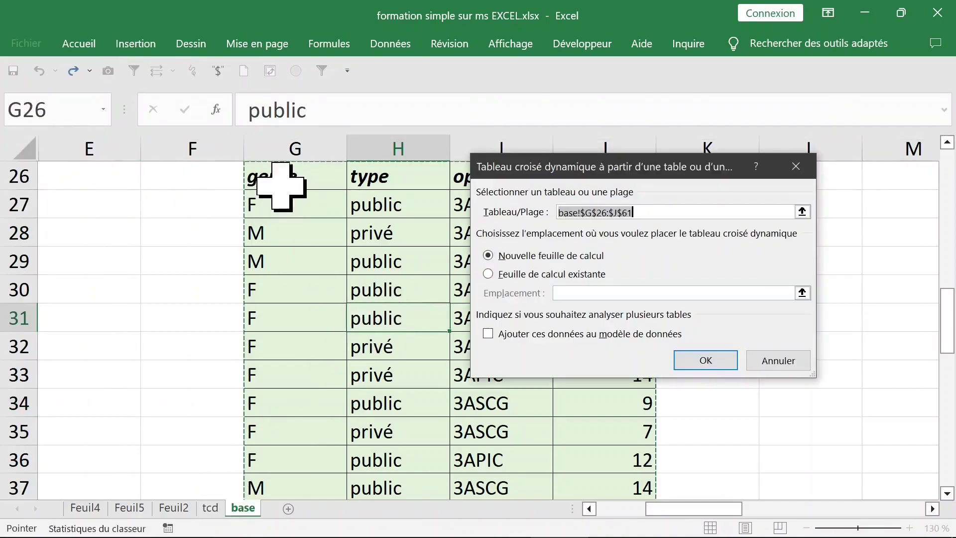
click(705, 360)
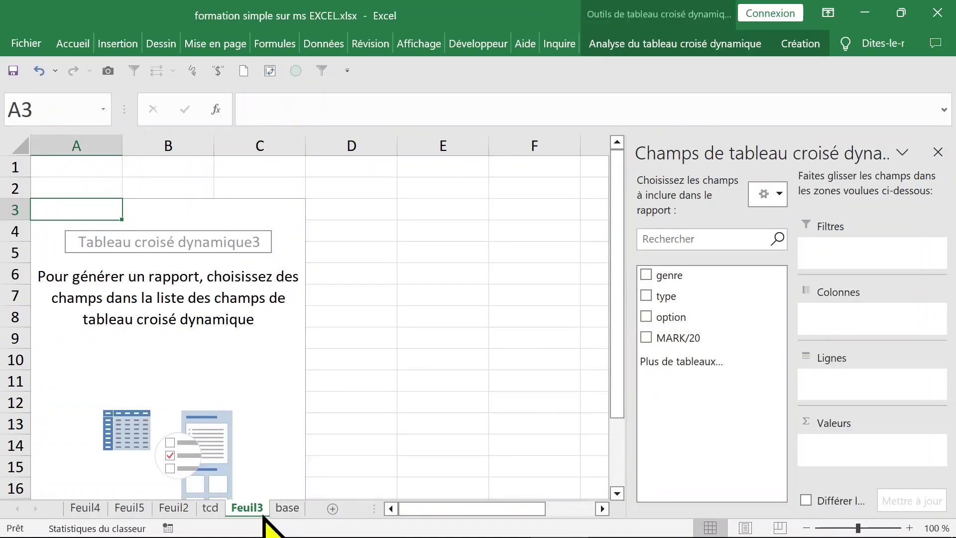
- Rename the new sheet Feuil3 to tcd2
double_click(254, 507)
text(tcd2)
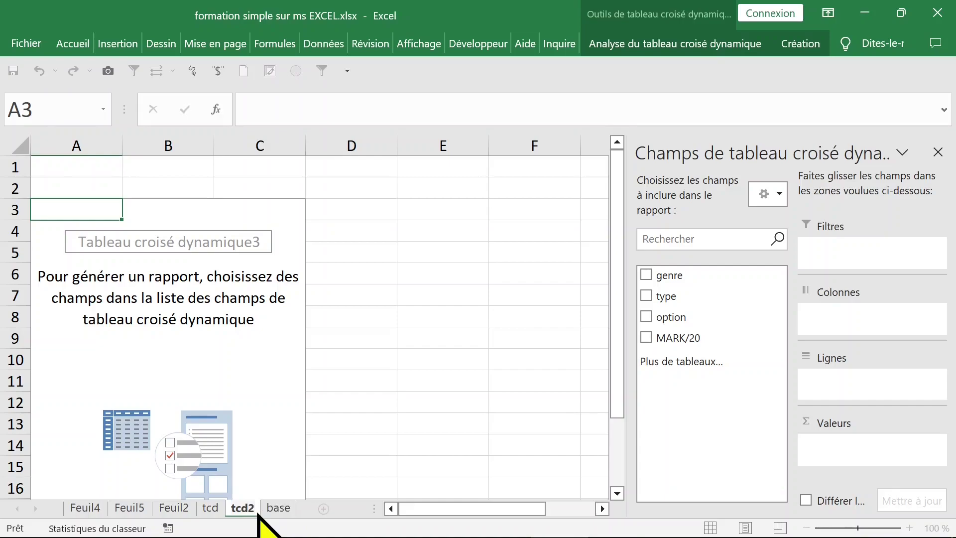
click(426, 362)
- Put MARK/20 in rows, genre in columns and a count of genre in values (e.g. 12: F 5, M 4)
click(224, 322)
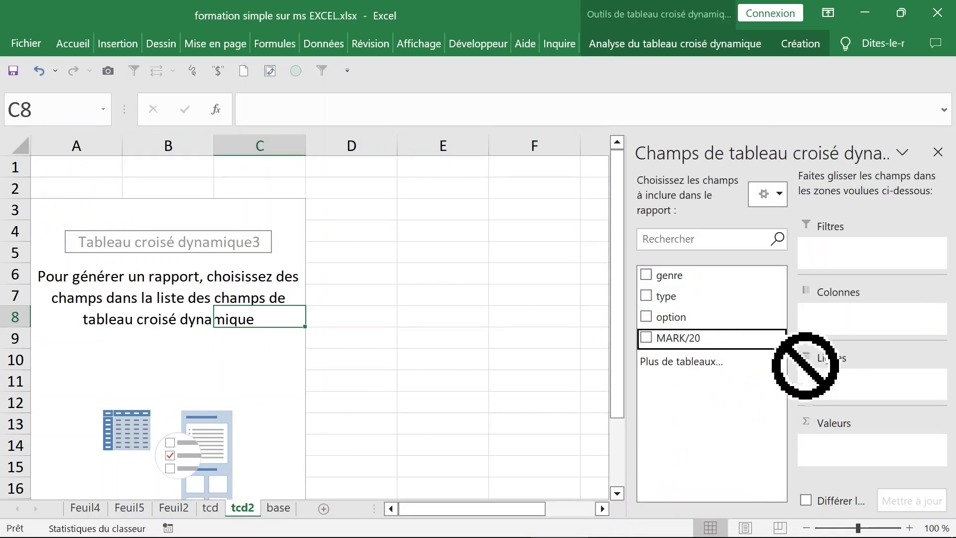
drag(710, 339, 840, 382)
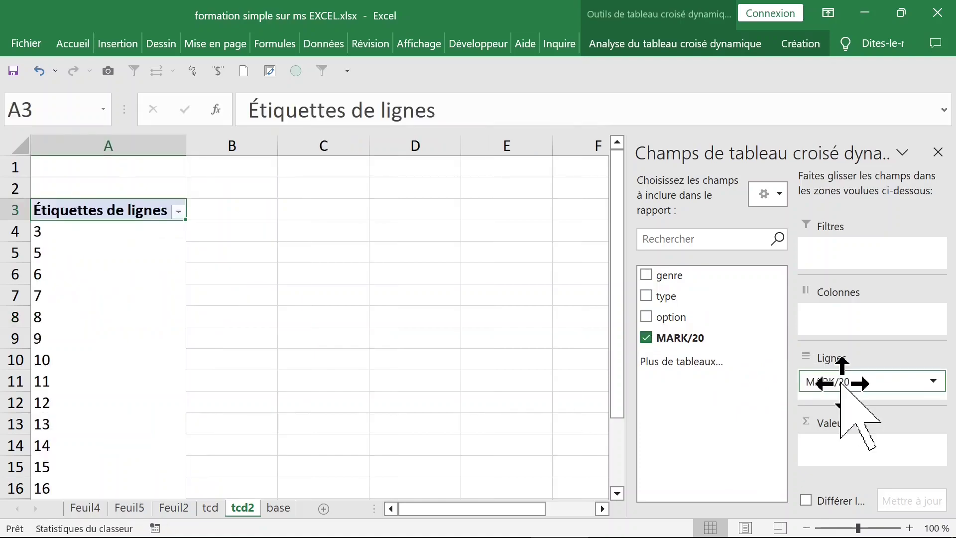
mouse_move(694, 278)
mouse_down()
mouse_move(819, 329)
mouse_move(840, 324)
mouse_up()
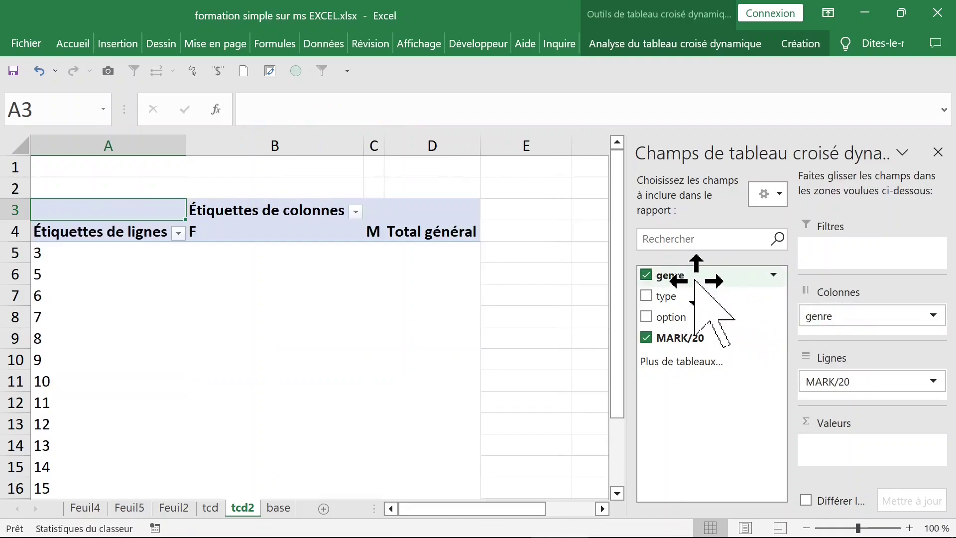
drag(694, 278, 846, 448)
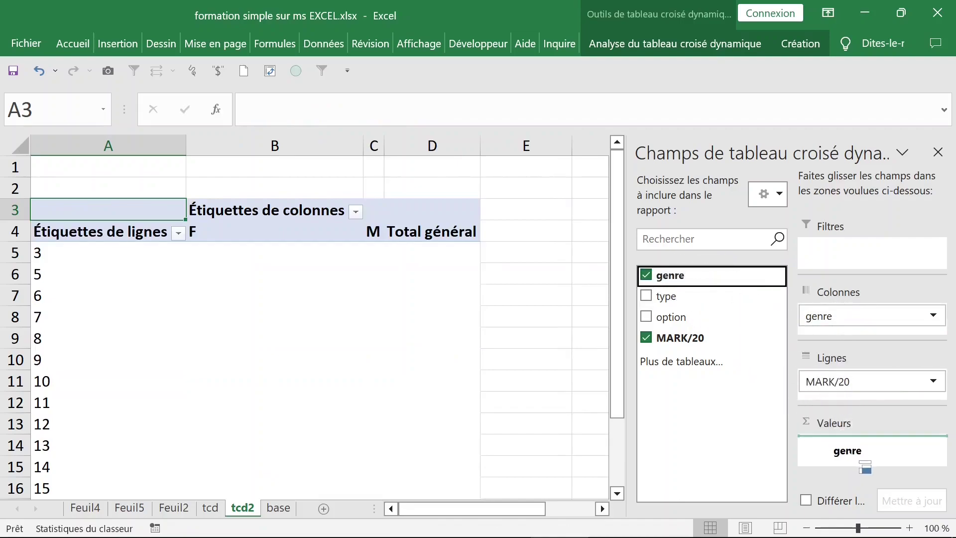
click(281, 321)
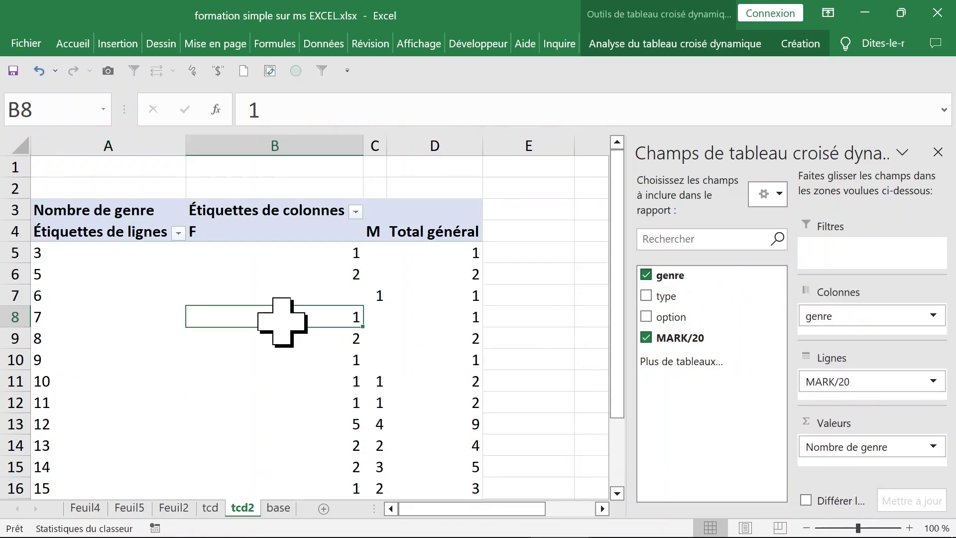
click(131, 276)
click(132, 144)
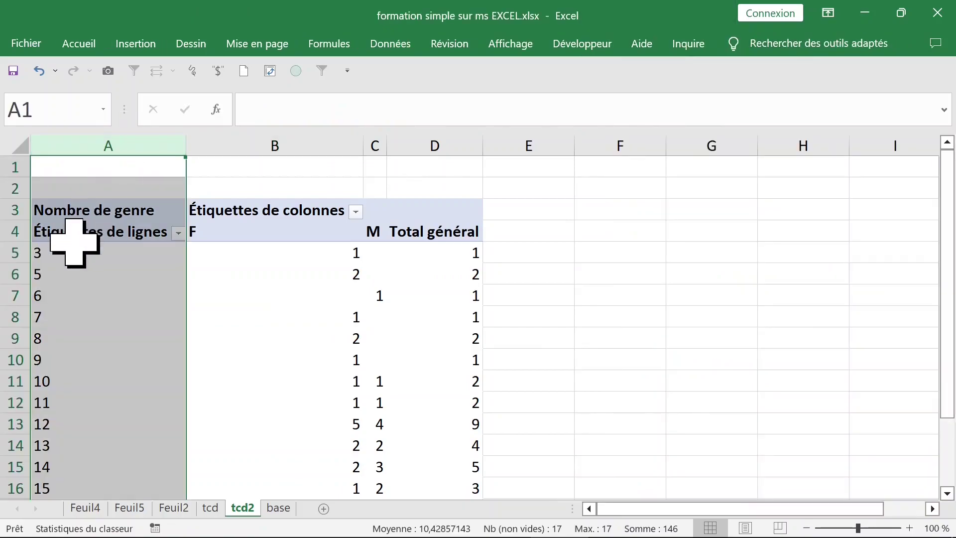
- Select the pivot's mark labels and the F and M count columns to inspect them
click(75, 232)
click(74, 254)
click(78, 254)
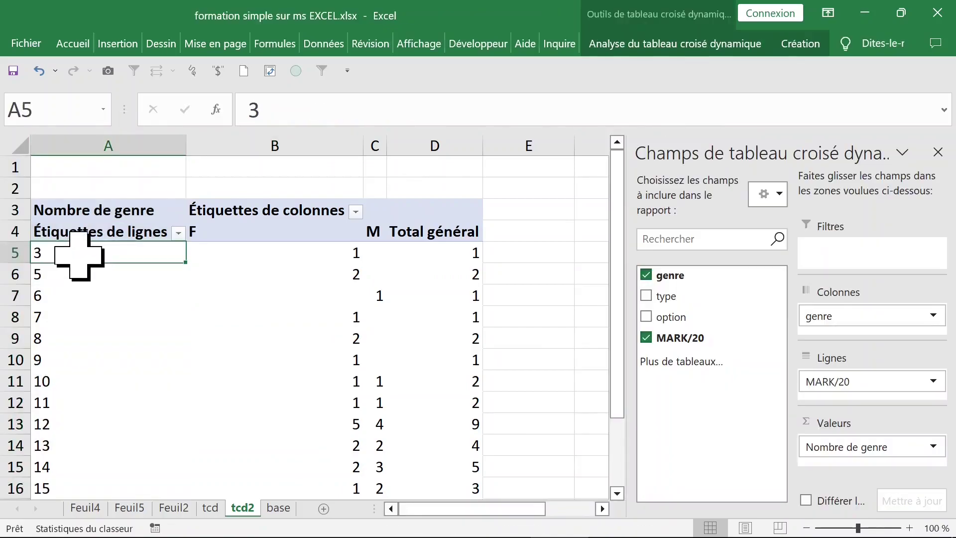
click(308, 252)
click(287, 147)
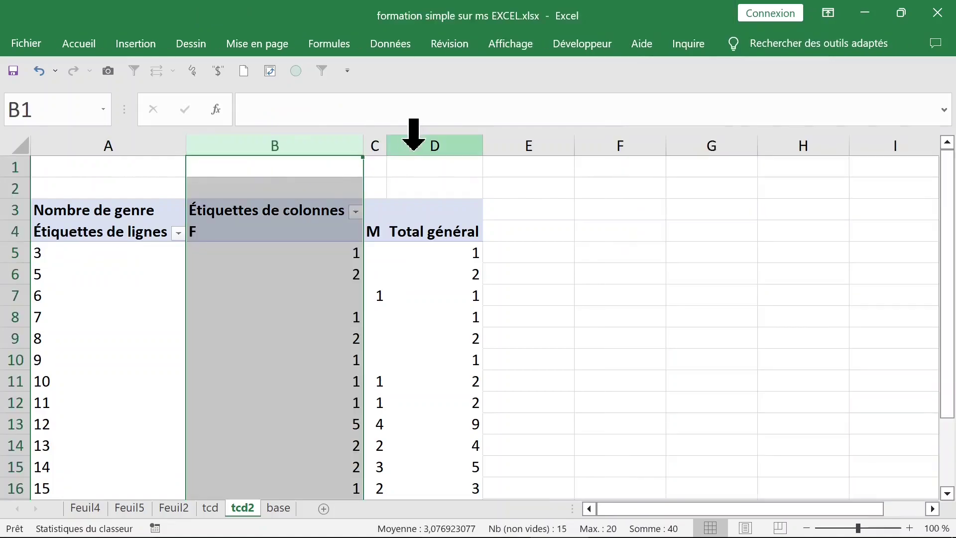
click(375, 145)
click(341, 259)
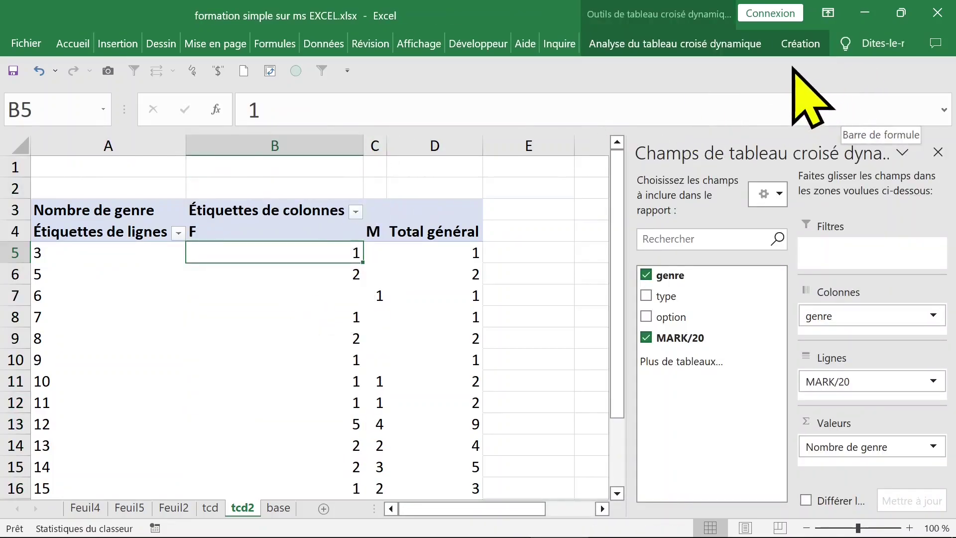
- Set the tcd2 report layout to tabular form so headers read MARK/20 and genre
click(800, 44)
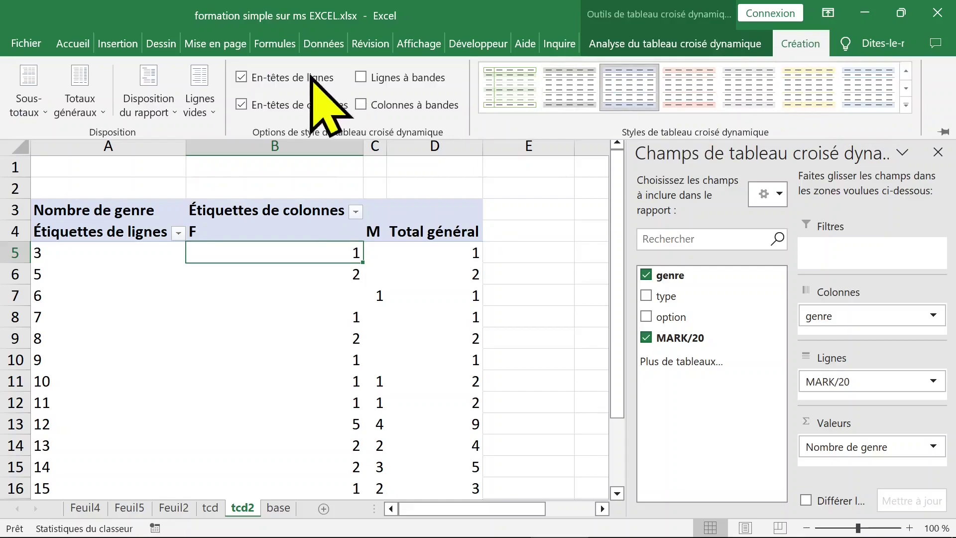
click(152, 97)
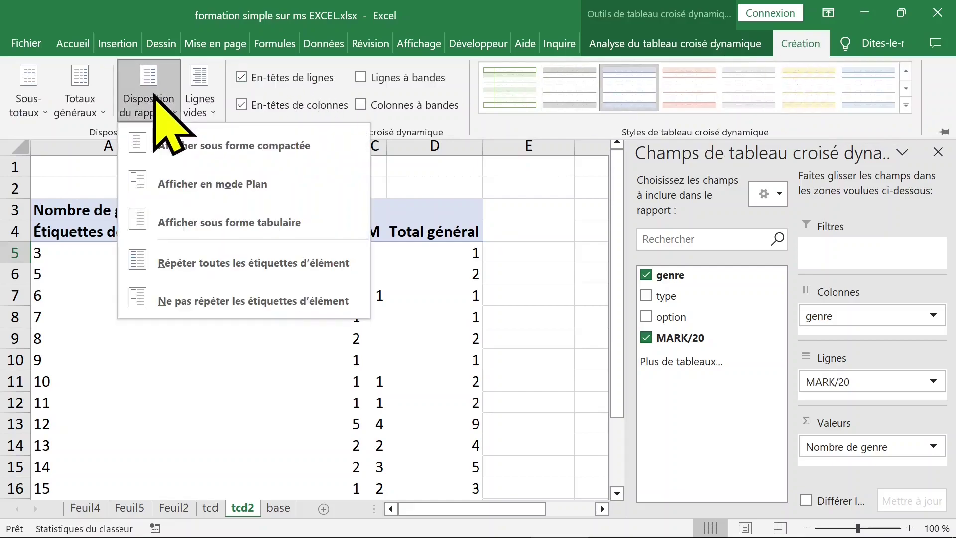
click(240, 224)
click(172, 255)
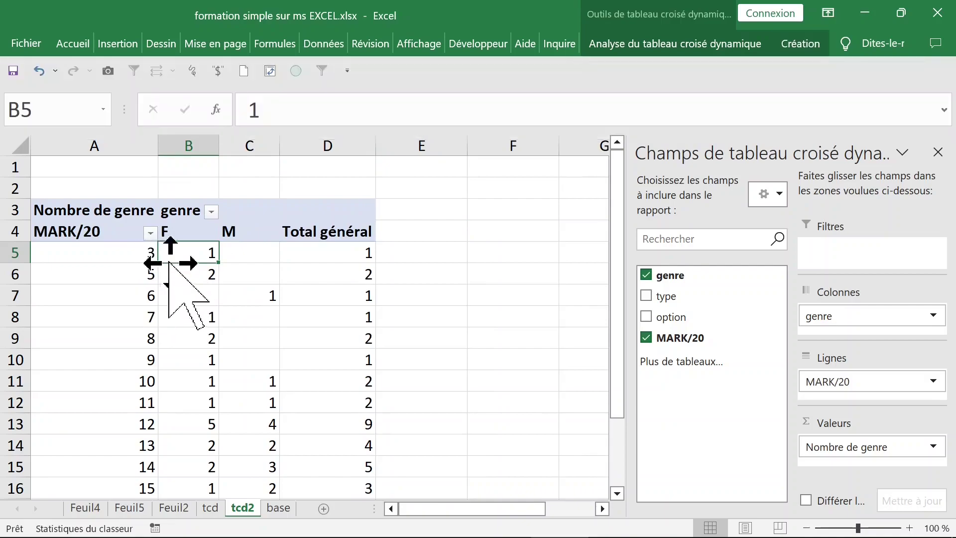
click(145, 262)
scroll(156, 292, down, 2)
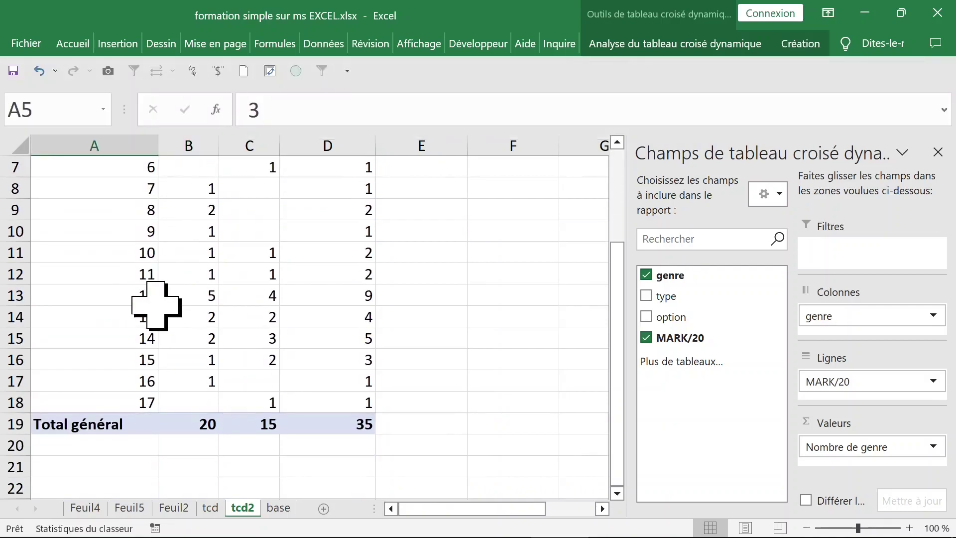
scroll(156, 305, down, 1)
scroll(160, 298, up, 1)
scroll(160, 299, up, 2)
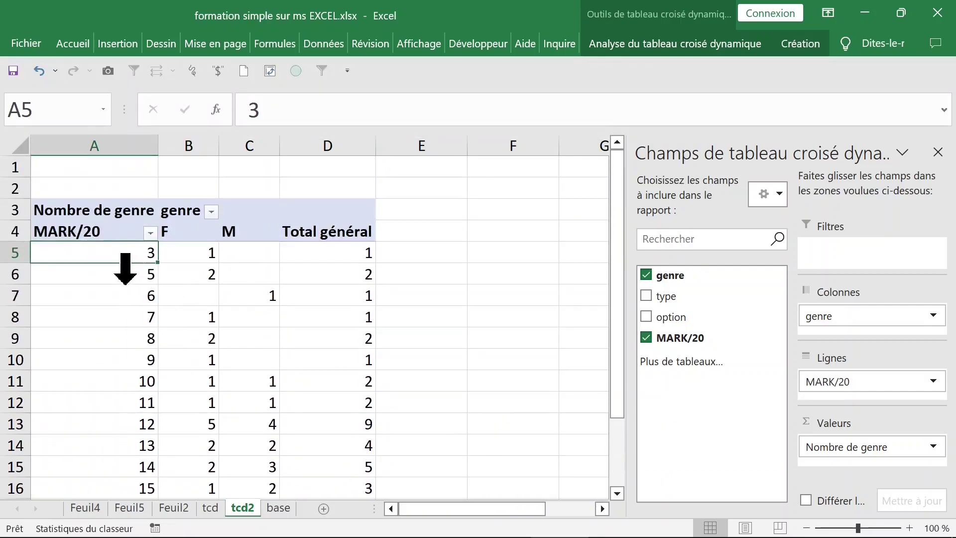
click(643, 46)
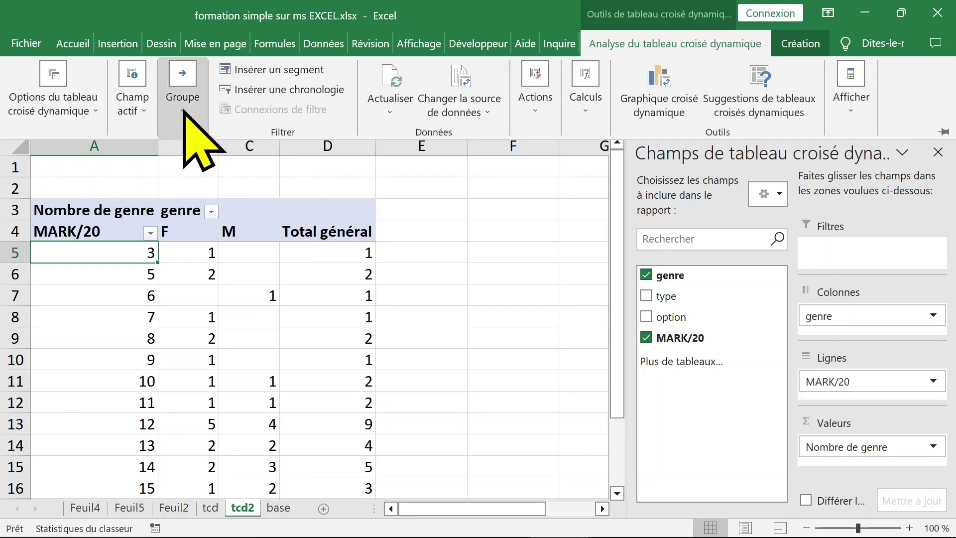
- Group the MARK/20 field by 2, producing ranges 3-4 through 15-17 (11-12: F 6, M 5)
click(182, 84)
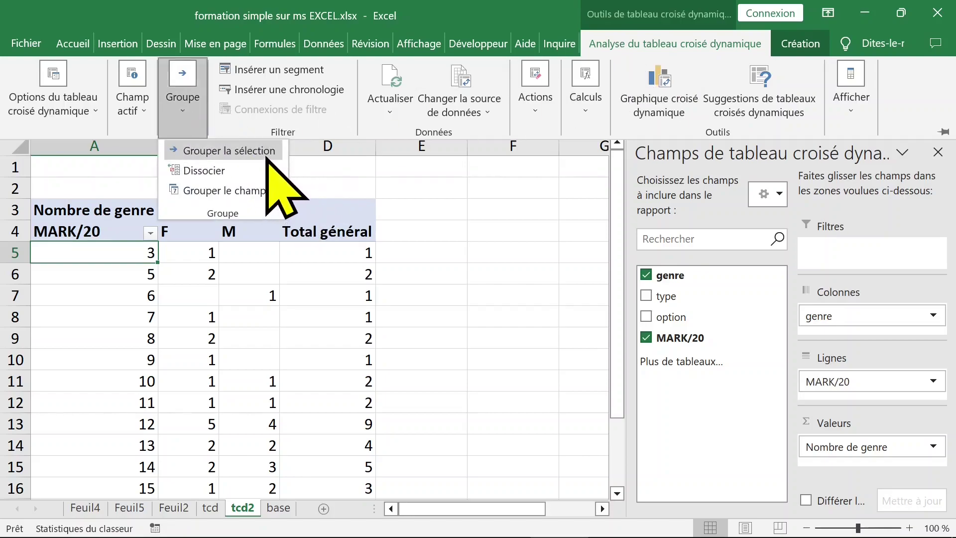
click(264, 191)
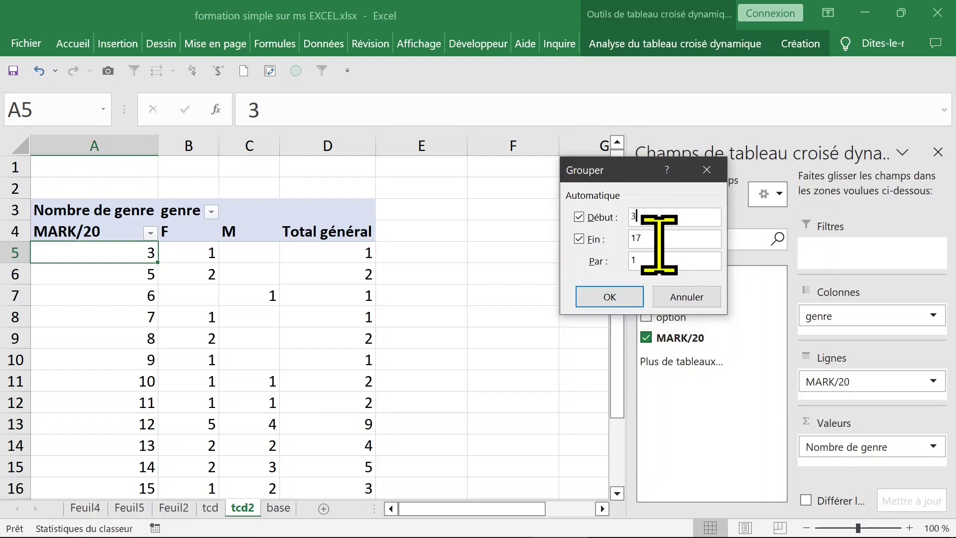
double_click(633, 259)
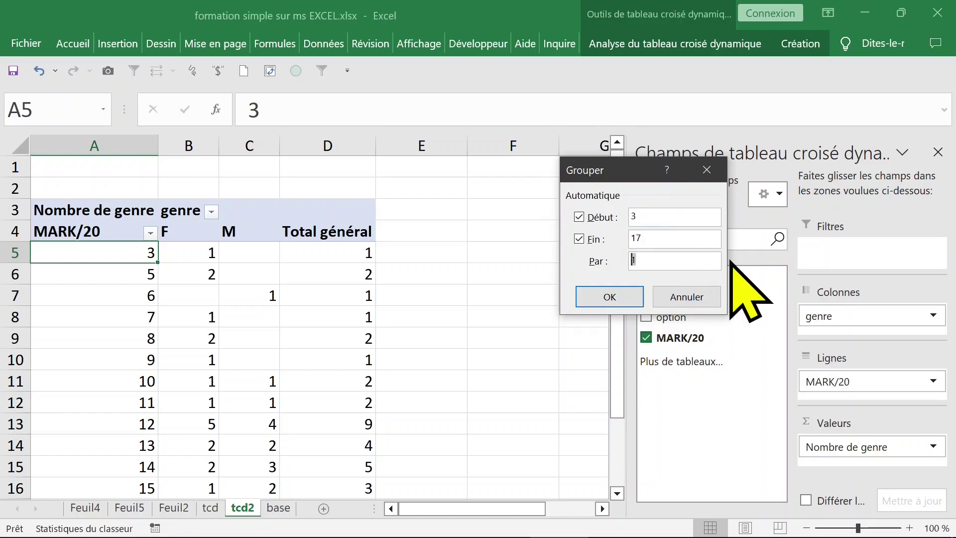
text(2)
key(Return)
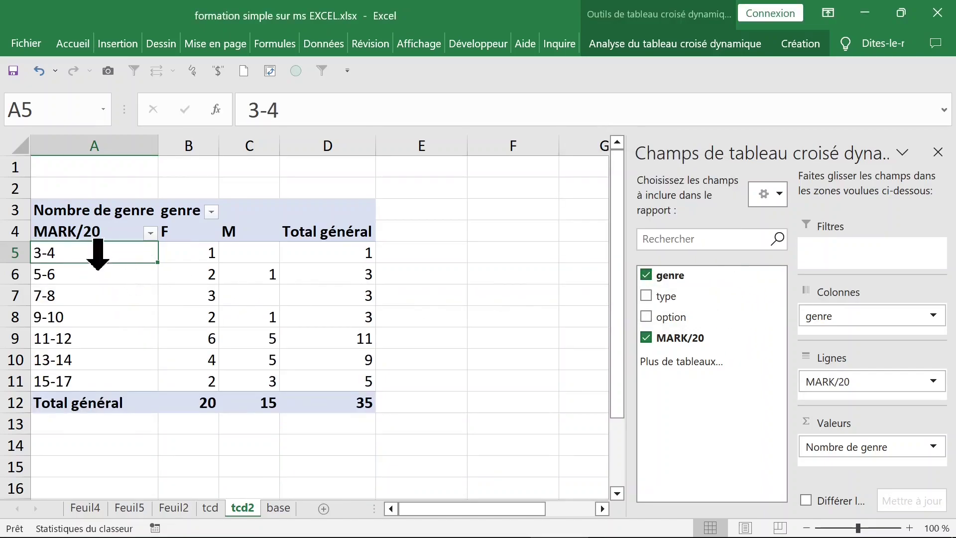
drag(91, 262, 100, 362)
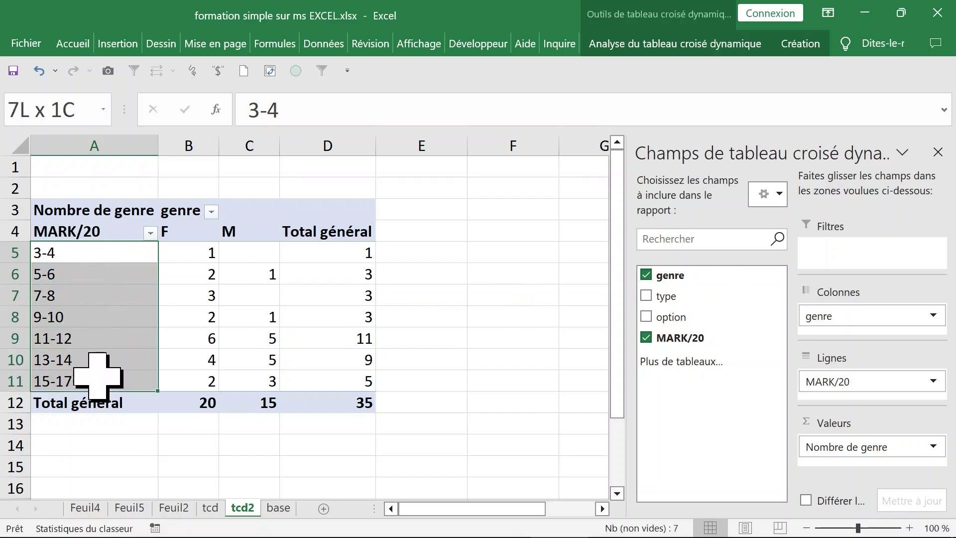
click(96, 338)
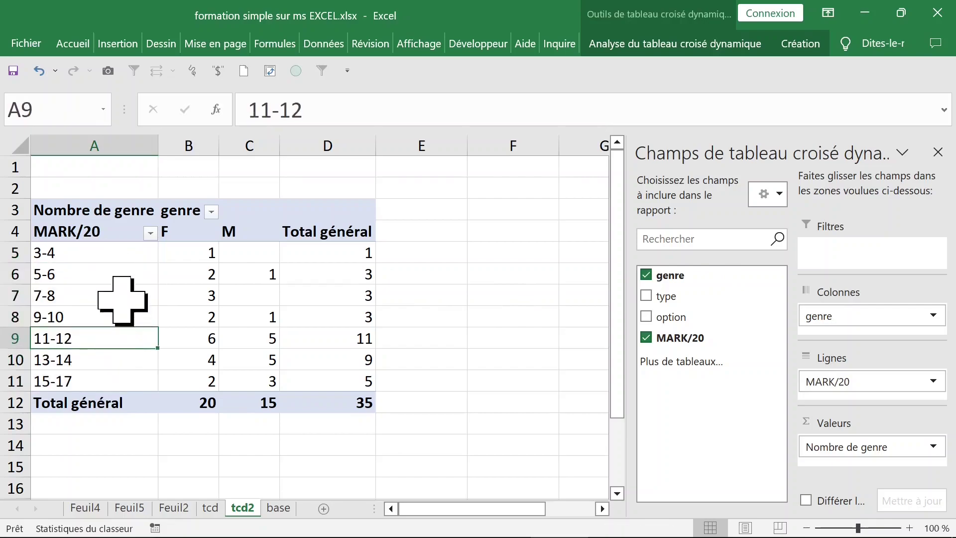
click(106, 255)
right_click(105, 255)
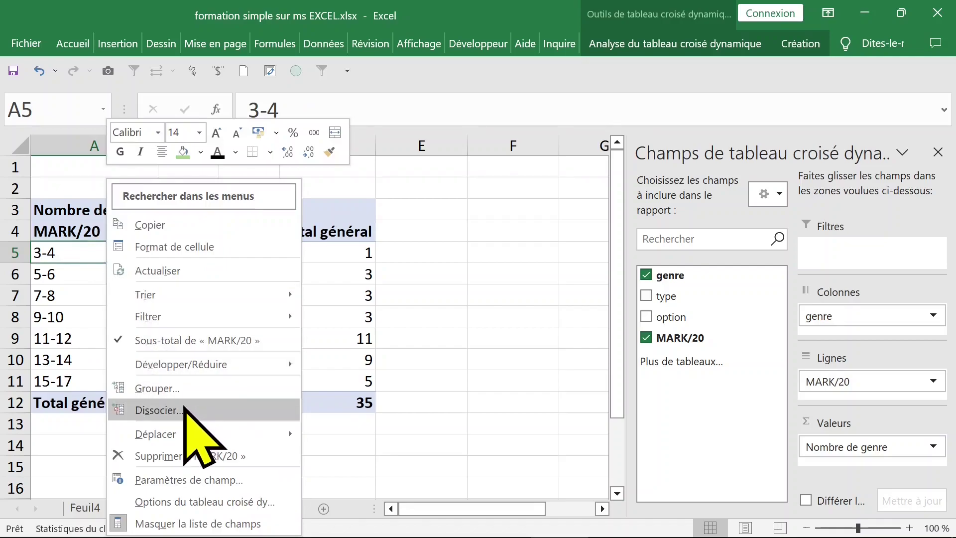
- Ungroup the marks and regroup them with start 0, end 20 and interval 4
click(183, 408)
right_click(81, 253)
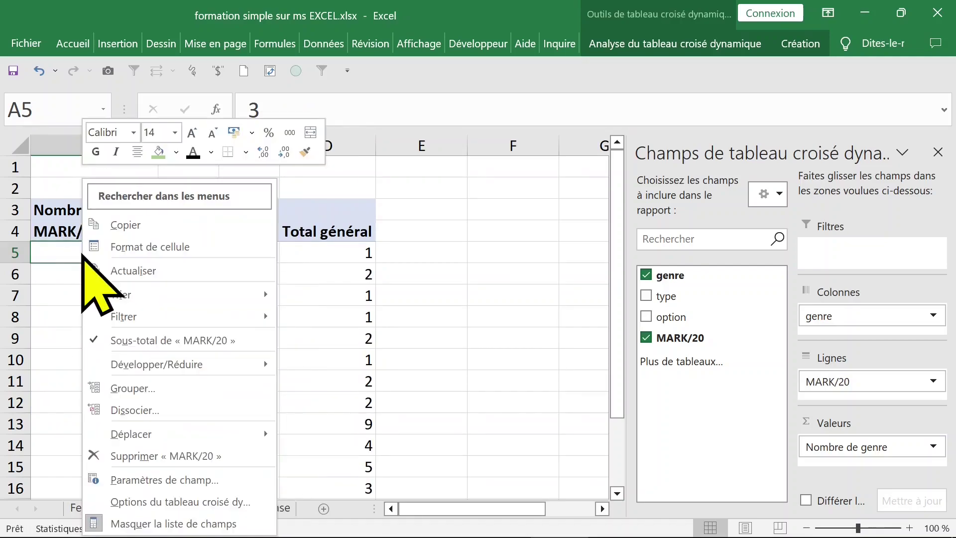
click(144, 388)
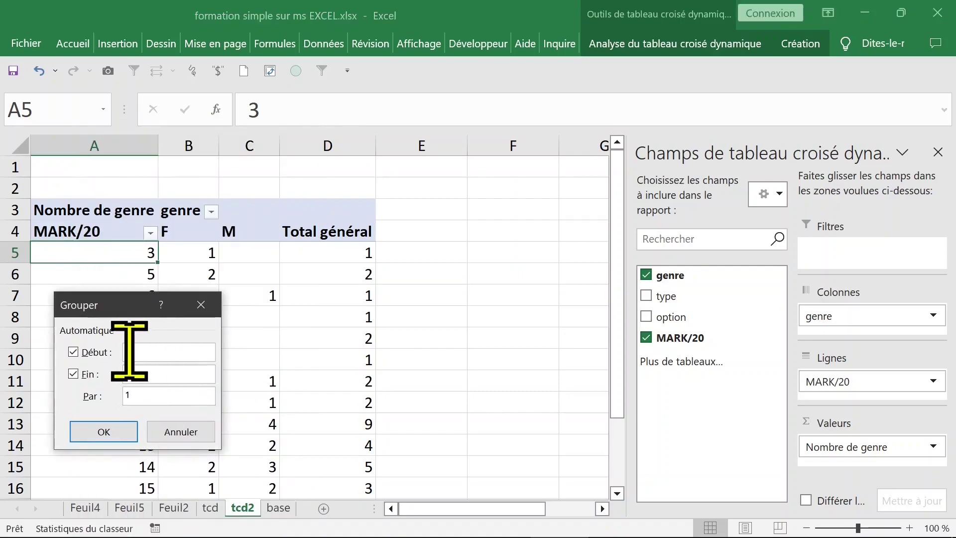
drag(160, 352, 115, 350)
text(0)
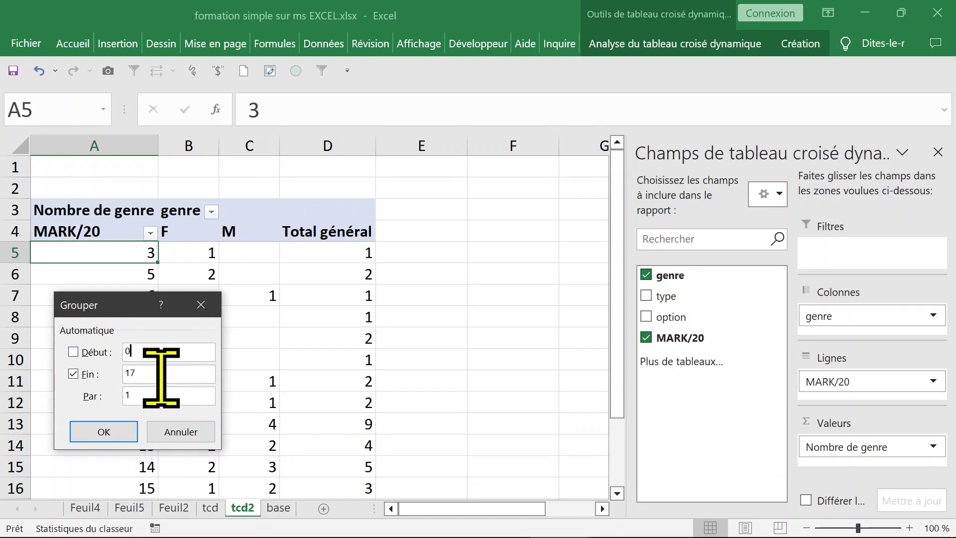
drag(160, 373, 115, 373)
text(20)
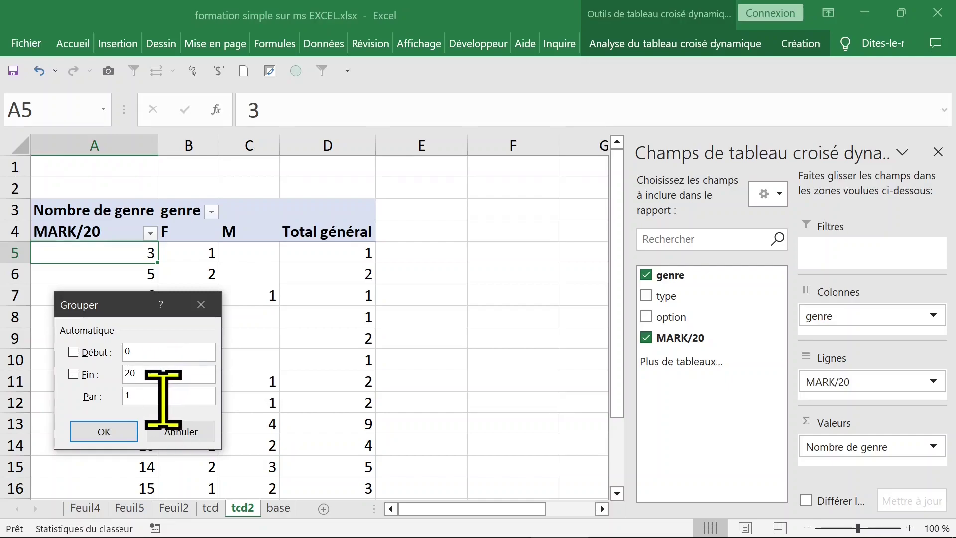
drag(166, 395, 100, 395)
text(4)
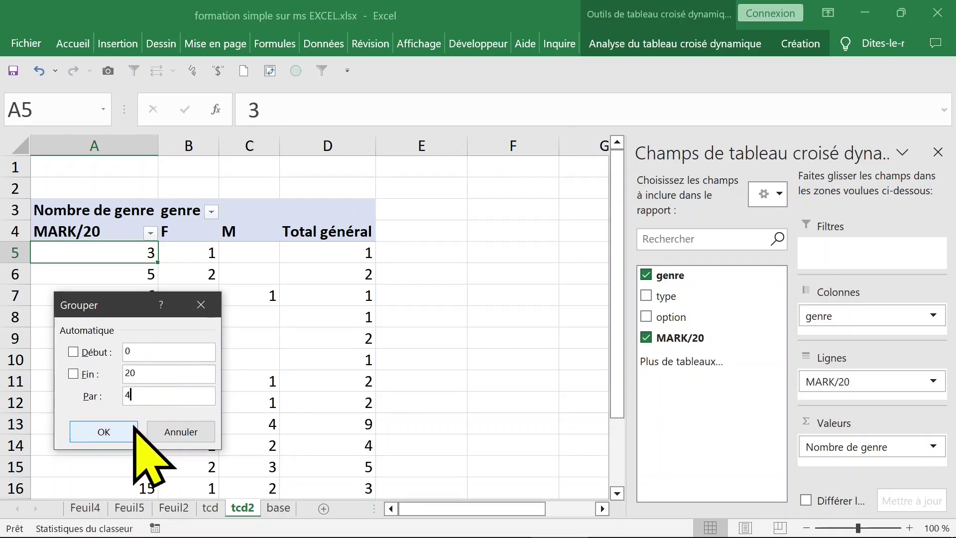
click(118, 428)
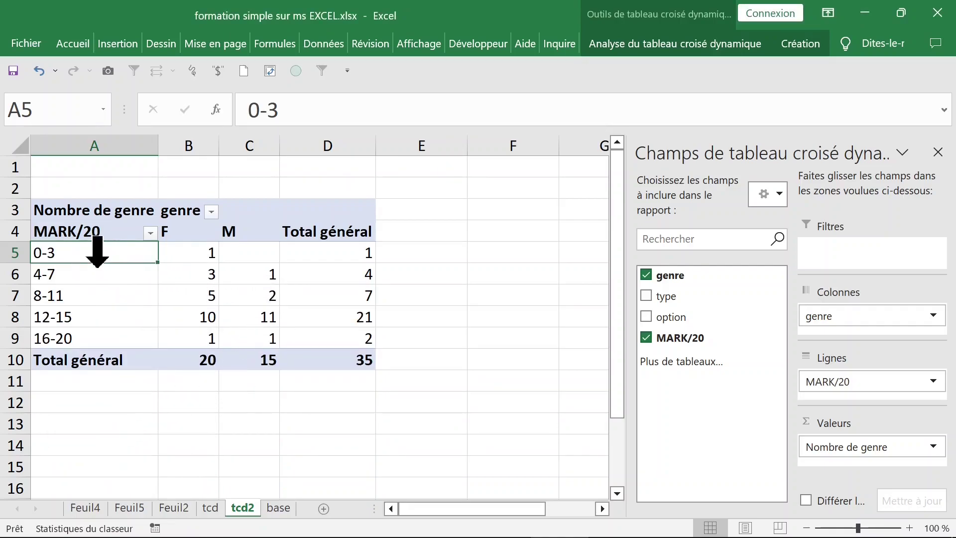
- Drill down into the 12-15 total of 21 to list those students on a new sheet
click(97, 259)
click(97, 251)
click(98, 273)
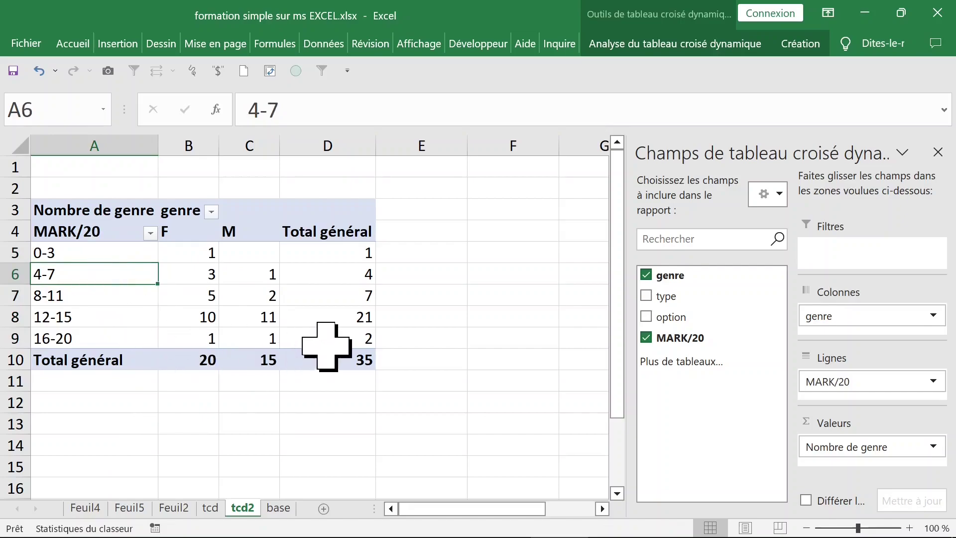
click(97, 319)
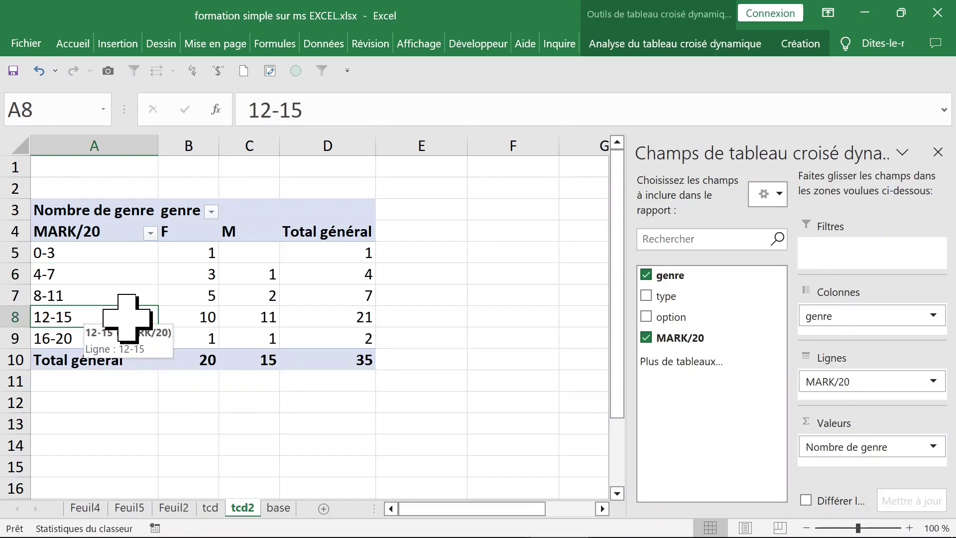
click(342, 317)
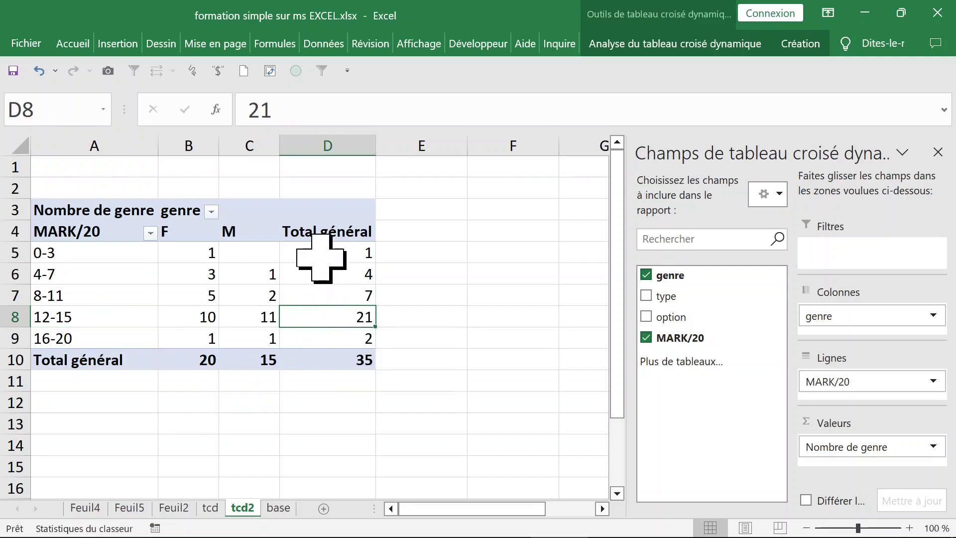
click(325, 145)
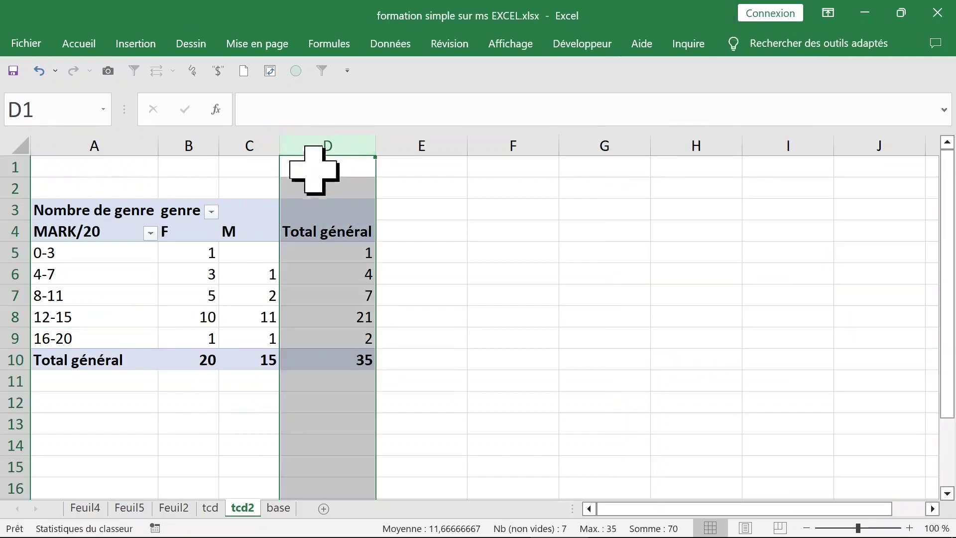
click(12, 317)
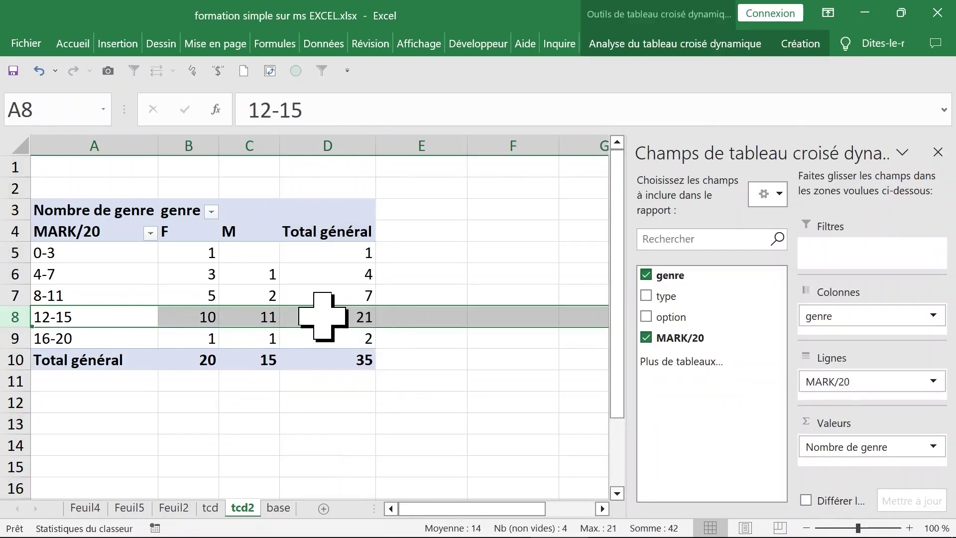
click(322, 316)
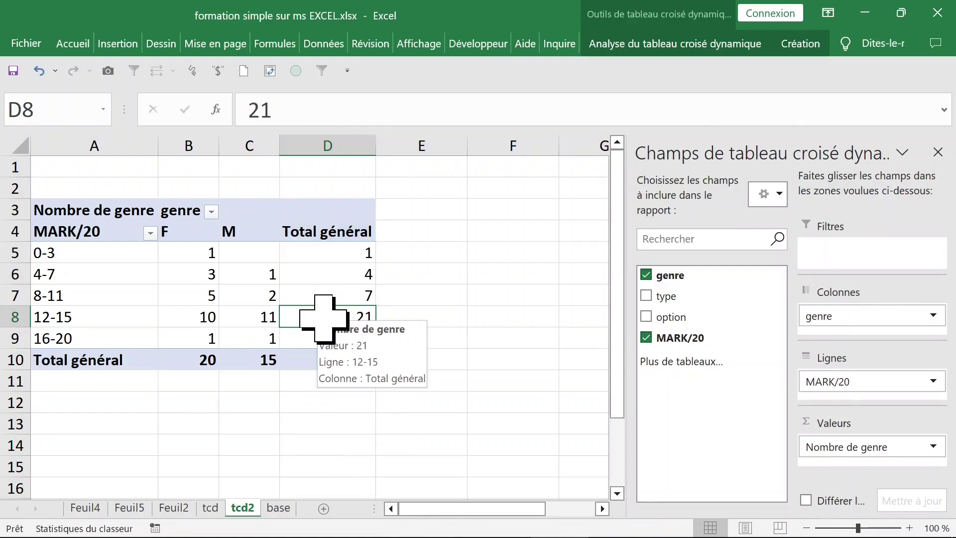
double_click(323, 317)
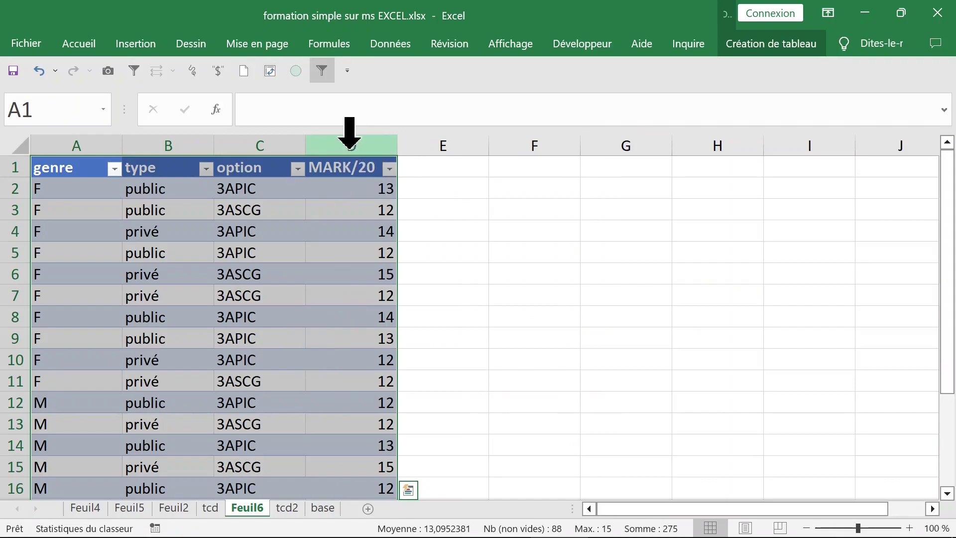
- Review the mark, genre and type values in the 12-15 detail list, then return to tcd2
click(341, 207)
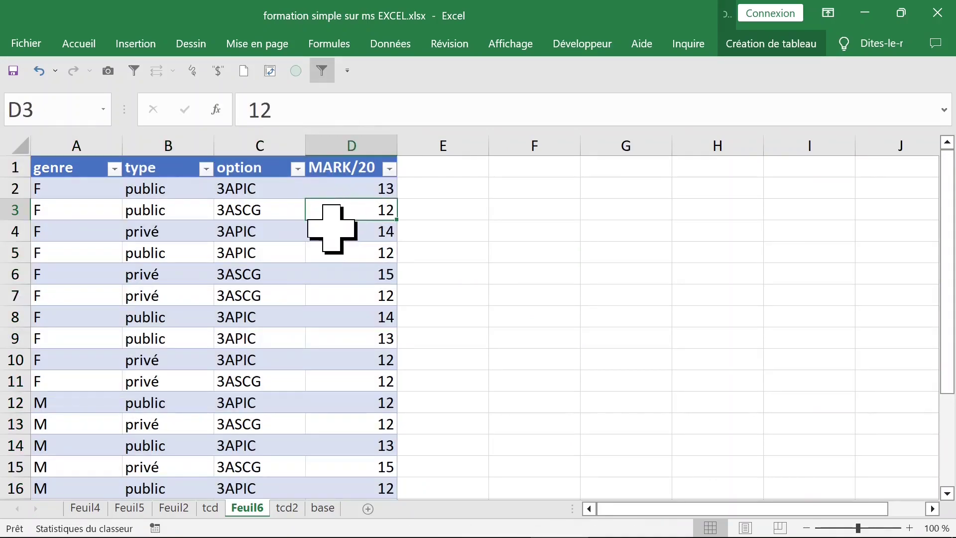
click(65, 234)
click(77, 277)
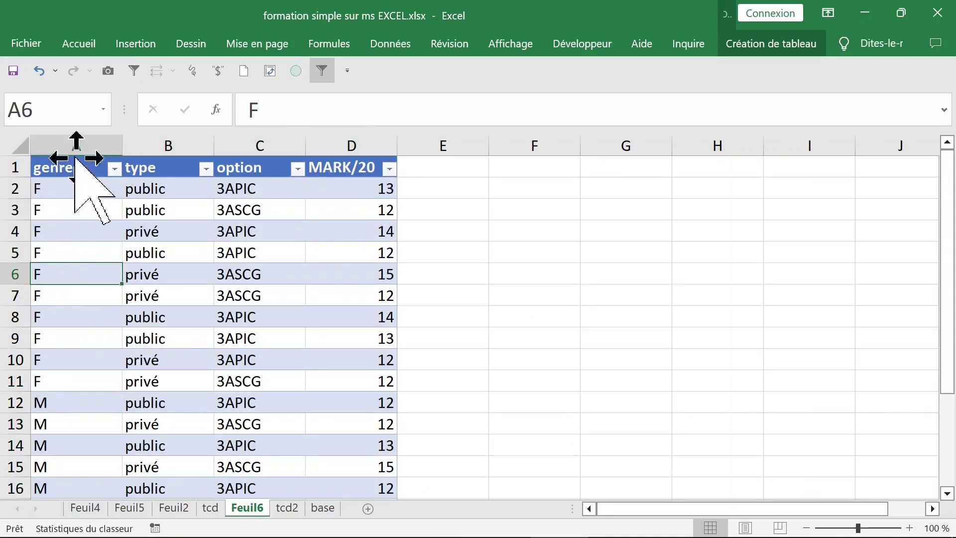
click(70, 142)
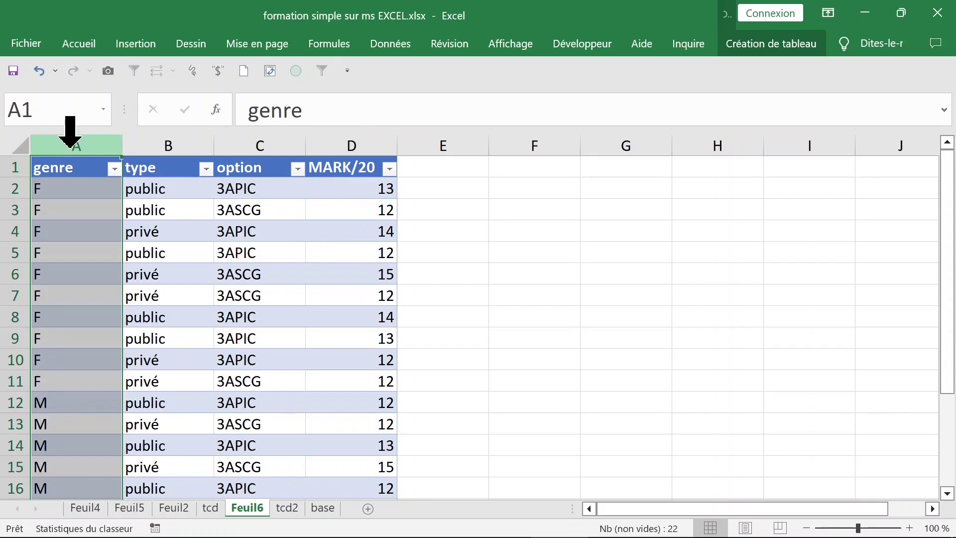
click(166, 209)
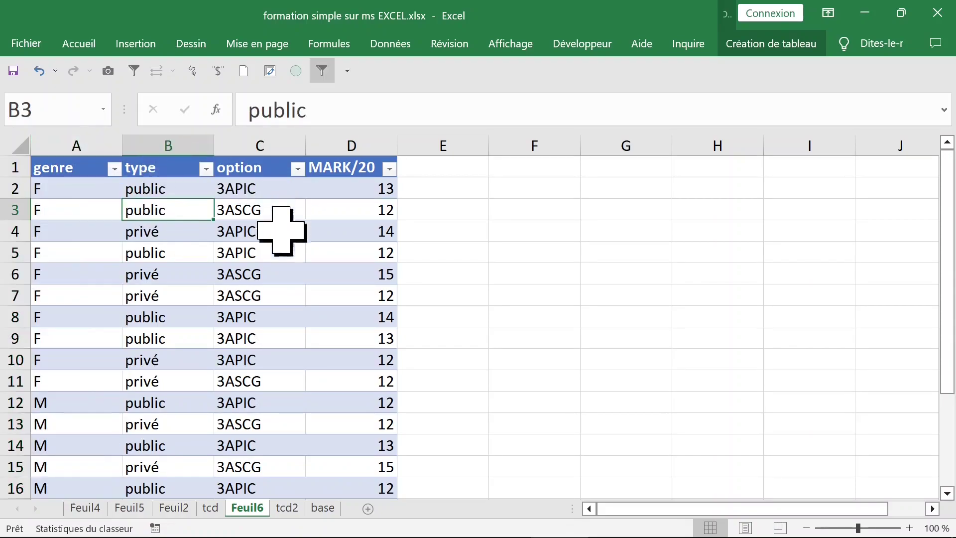
click(288, 509)
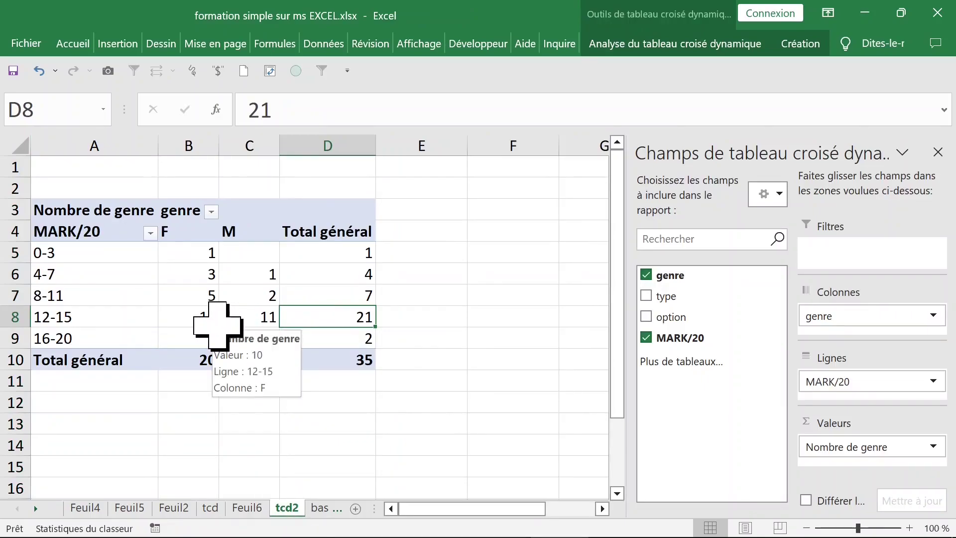
mouse_move(328, 317)
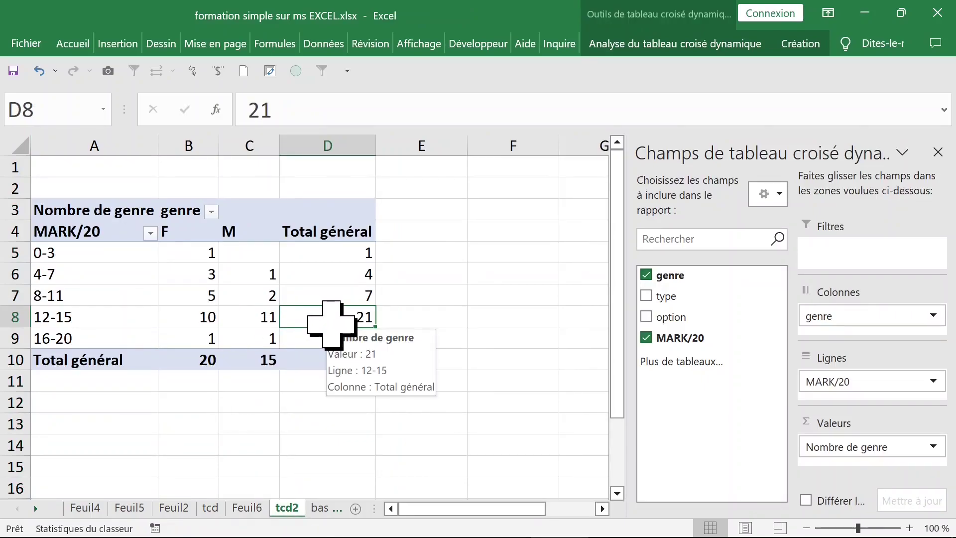
- Drill down into the 16-20 total of 2 to list those students on Feuil7, then return to tcd2
click(77, 339)
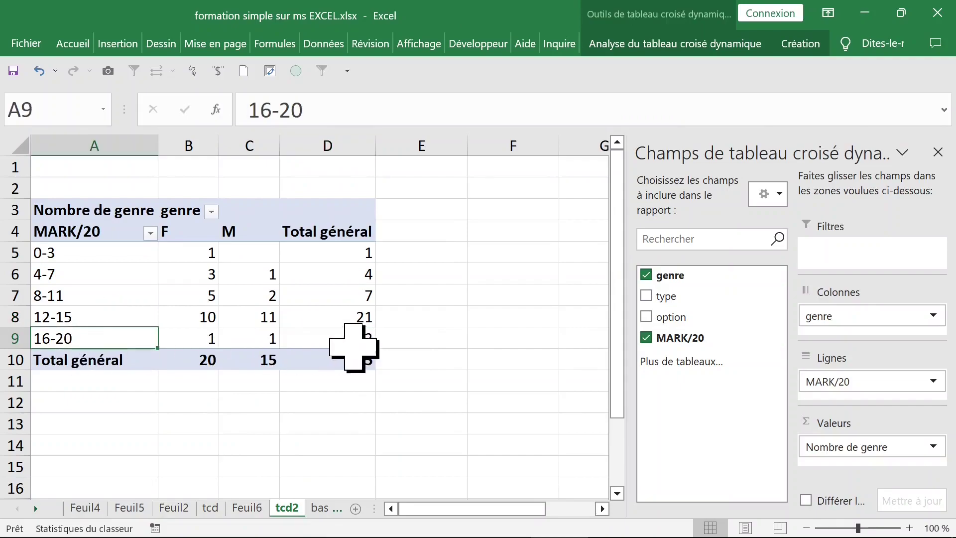
click(352, 339)
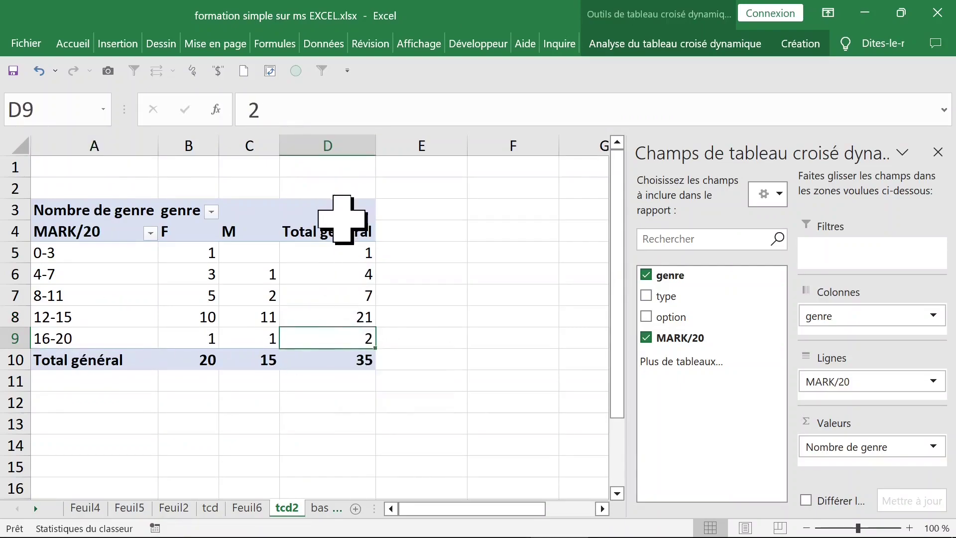
double_click(324, 340)
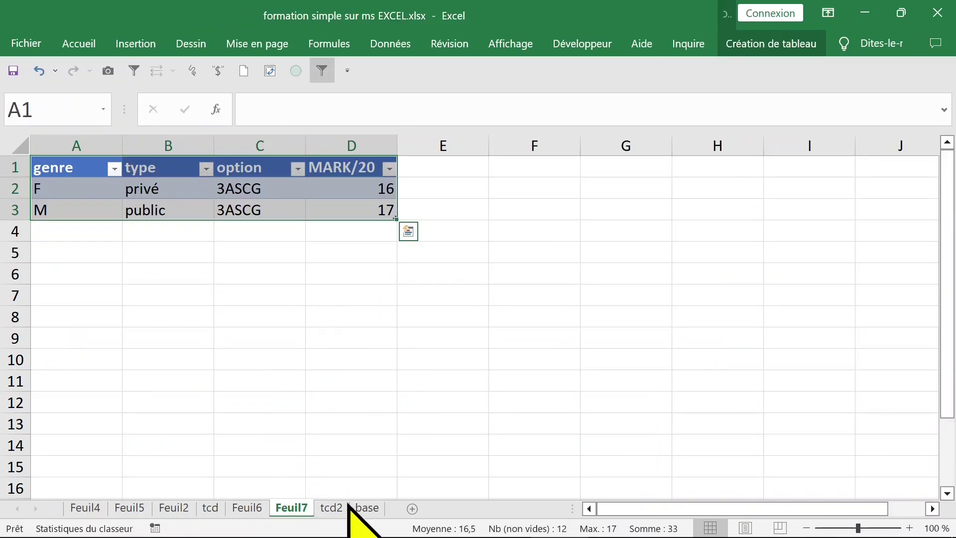
click(332, 508)
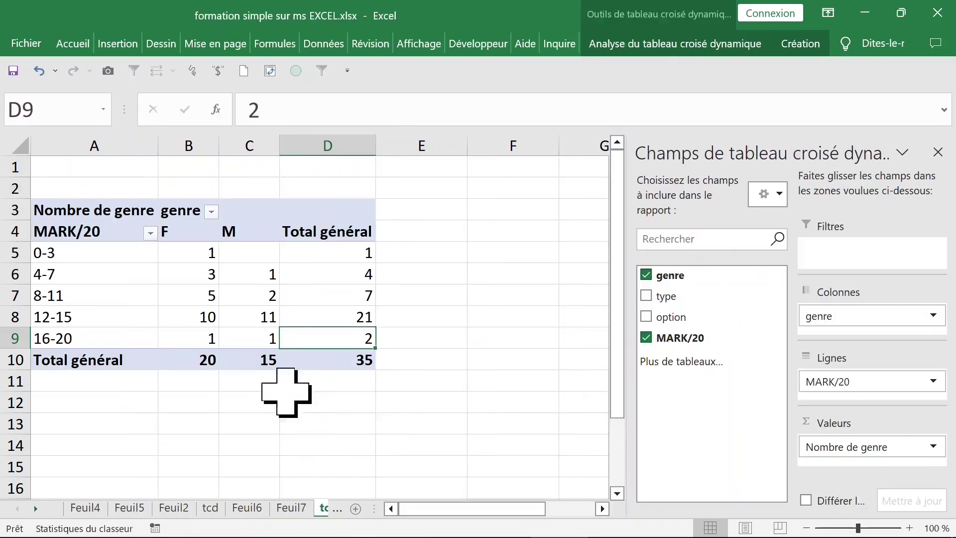
click(197, 276)
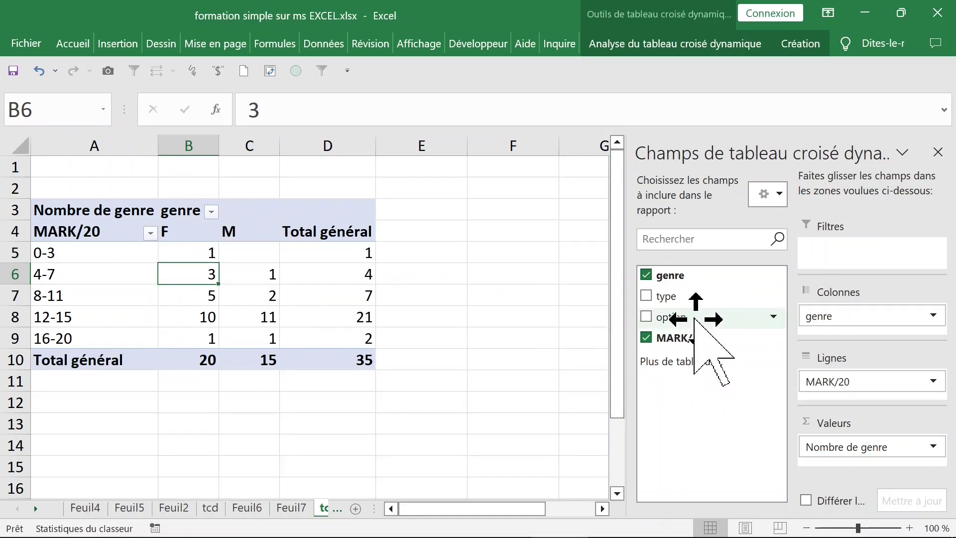
- Add option as a report filter and split the F and M columns by type, toggling their collapse buttons
drag(694, 317, 842, 257)
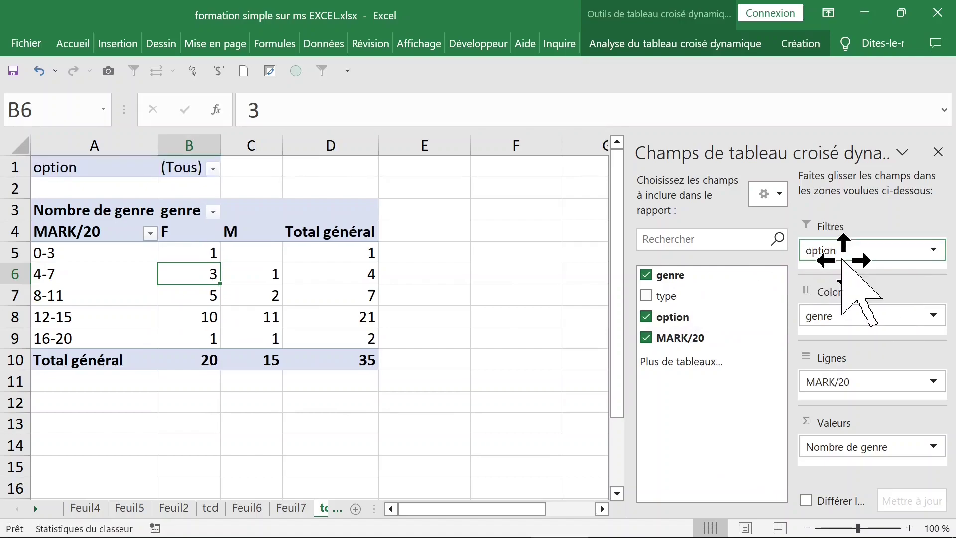
mouse_move(702, 295)
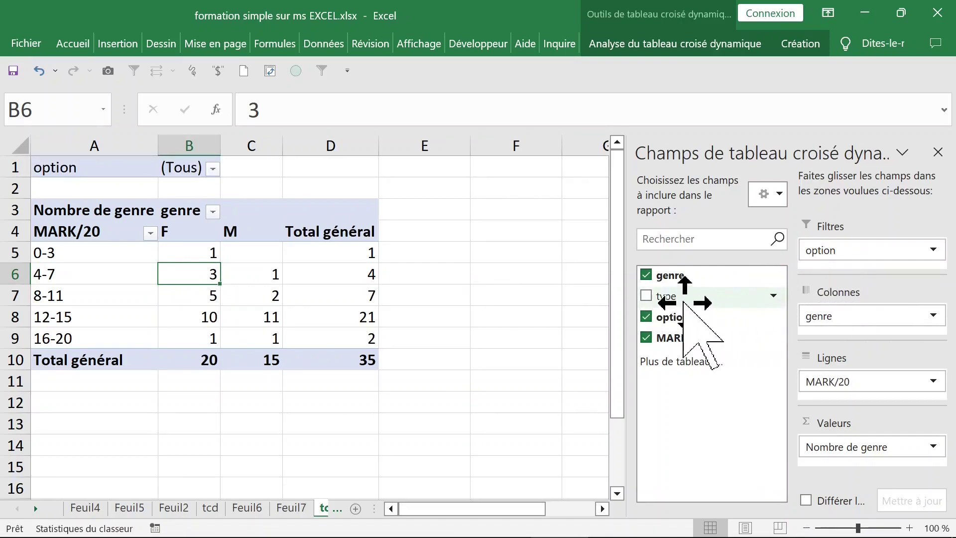
mouse_move(684, 301)
mouse_down()
mouse_move(841, 337)
mouse_move(830, 326)
mouse_up()
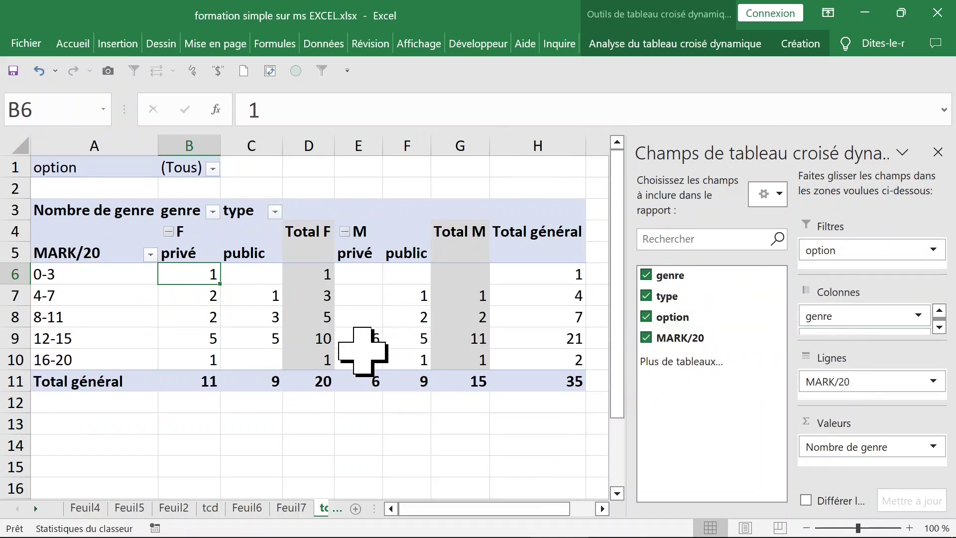
click(177, 233)
click(168, 231)
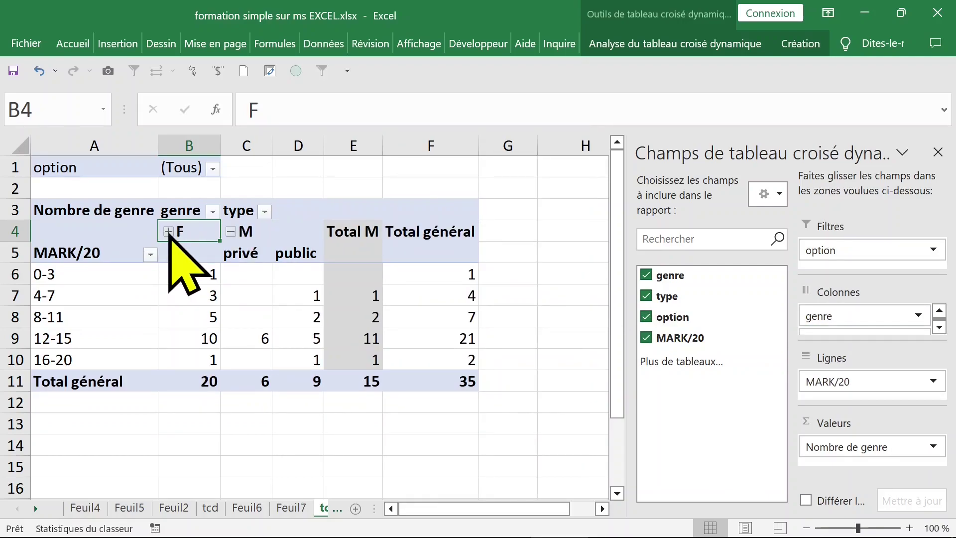
click(230, 231)
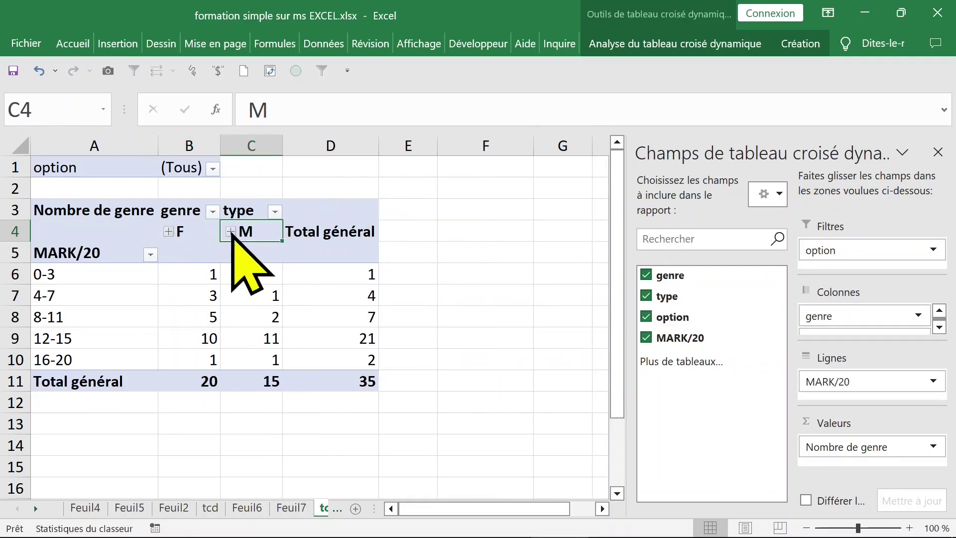
click(230, 231)
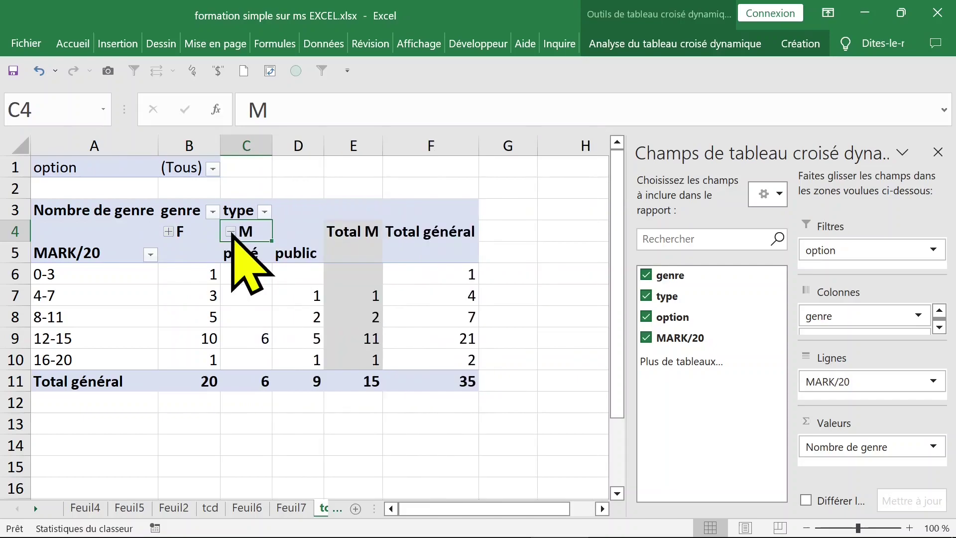
click(168, 231)
click(234, 272)
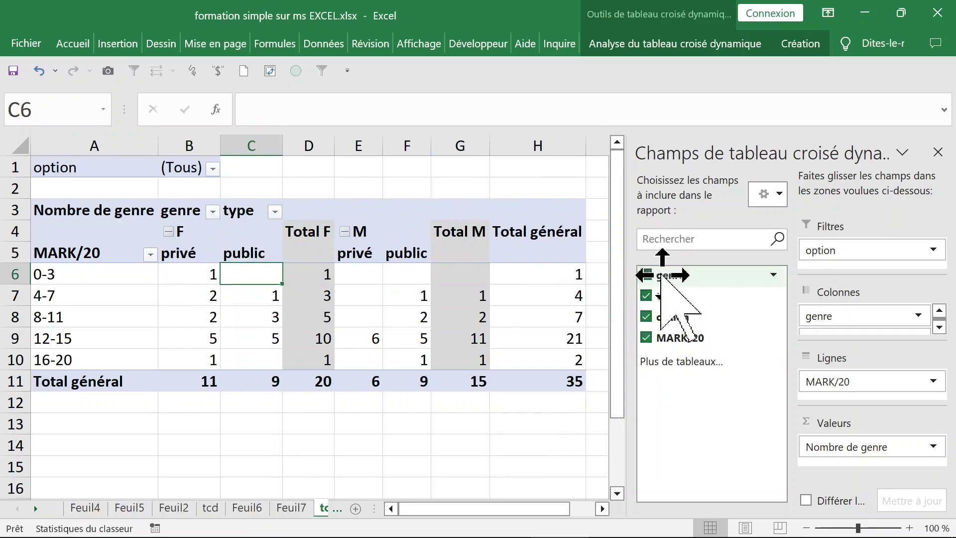
- Close the field list and check the option filter values, leaving all options shown
click(938, 152)
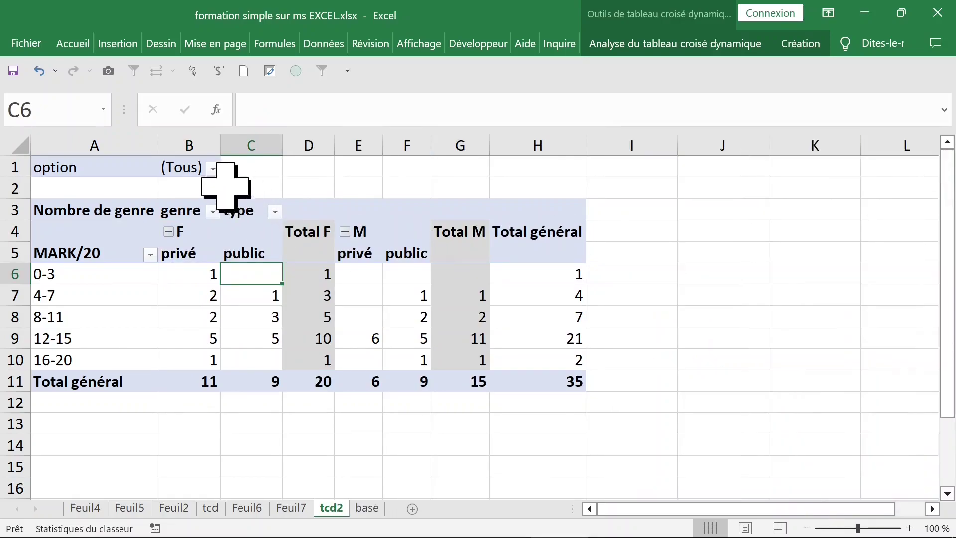
click(213, 168)
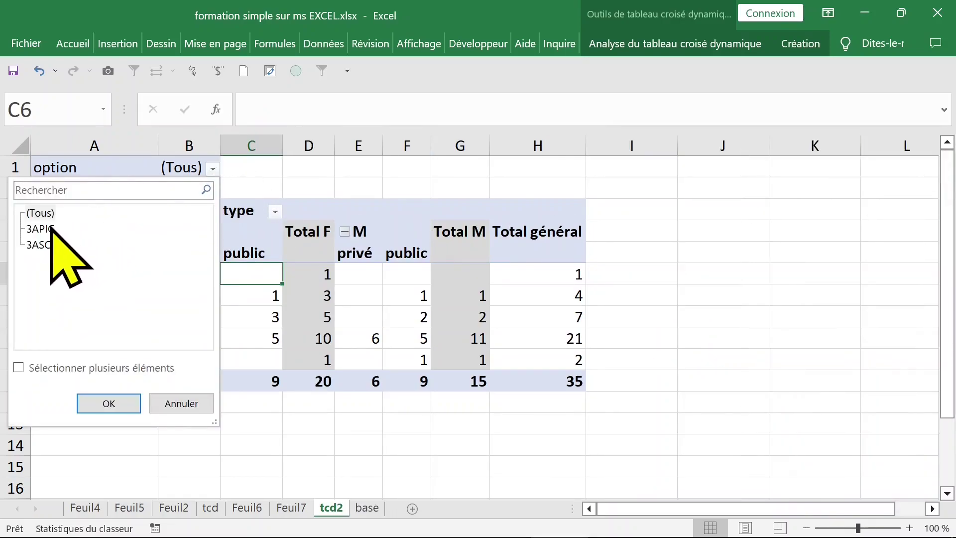
click(54, 246)
click(181, 403)
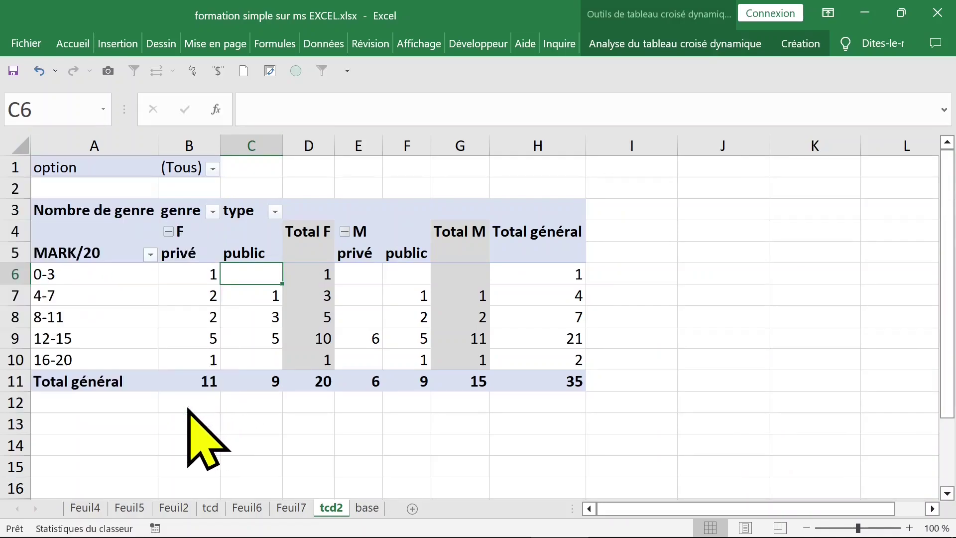
- Use Afficher les pages de filtre de rapport to create separate 3APIC and 3ASCG pivot sheets
click(164, 293)
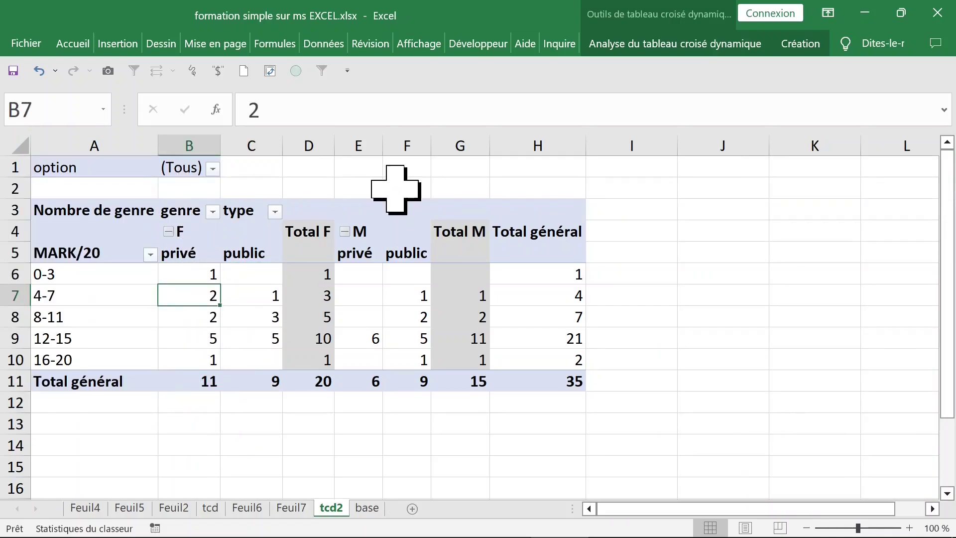
click(658, 45)
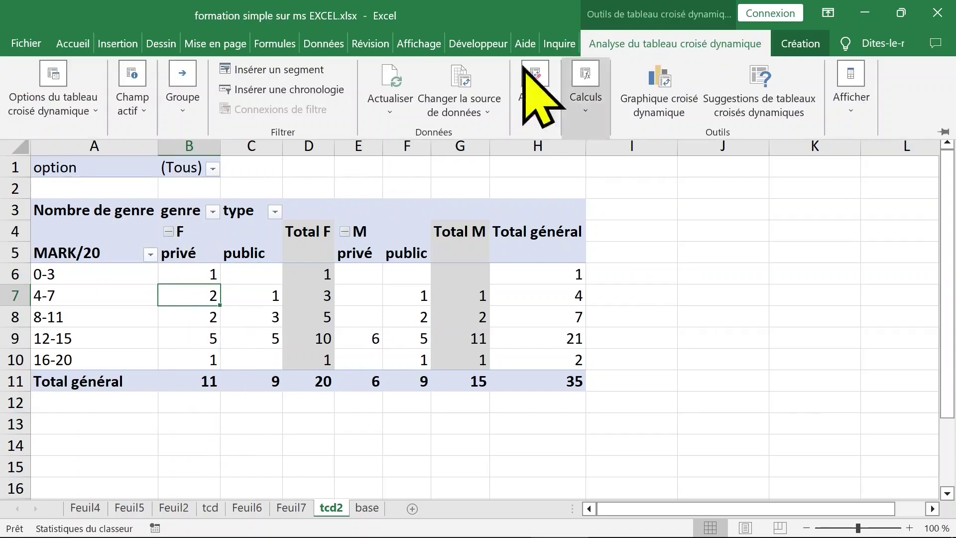
click(91, 107)
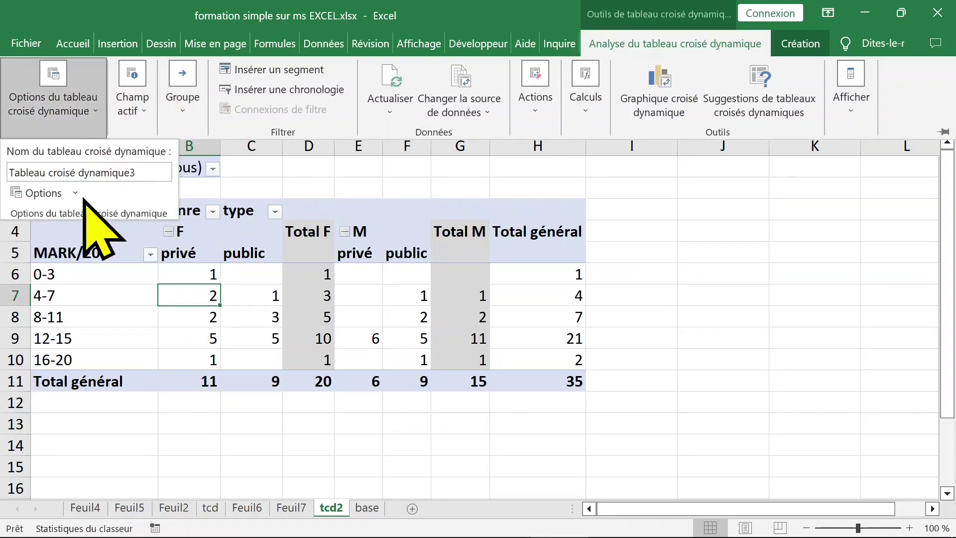
click(70, 193)
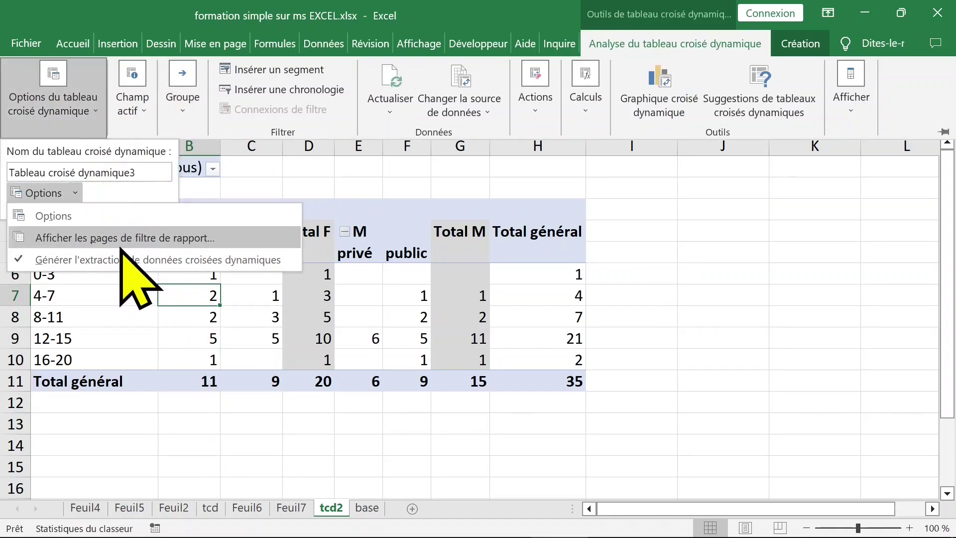
click(122, 247)
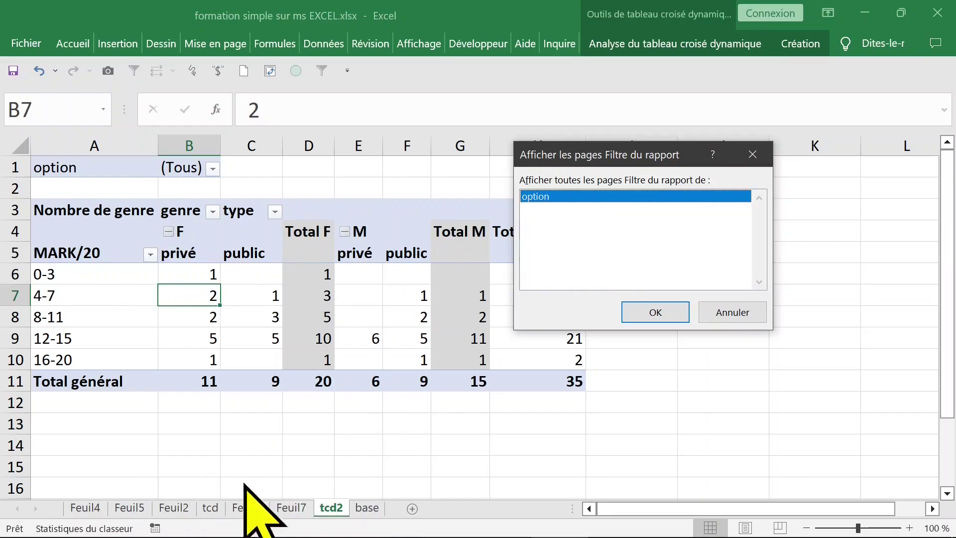
click(655, 312)
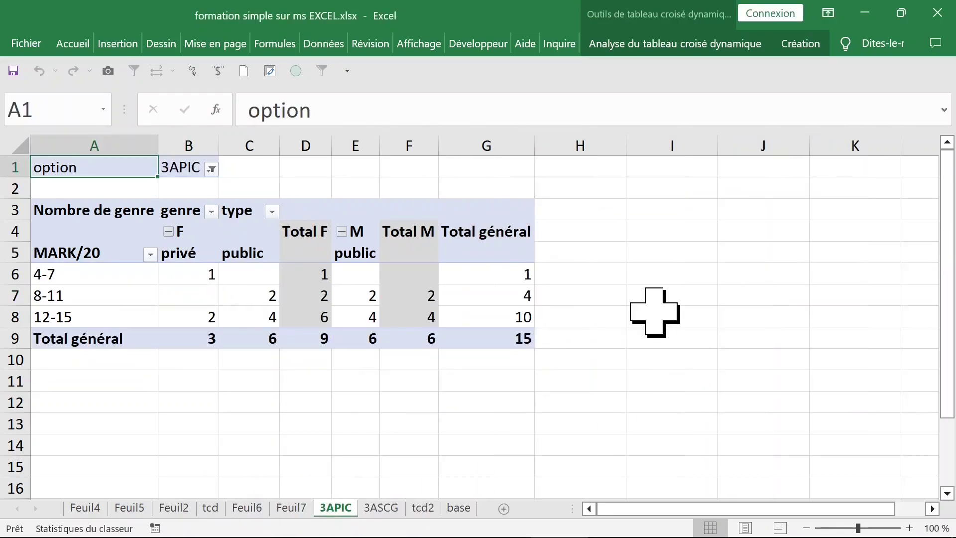
- Set the 3APIC sheet's option filter to (Tous), showing all 35 students
click(390, 508)
click(337, 509)
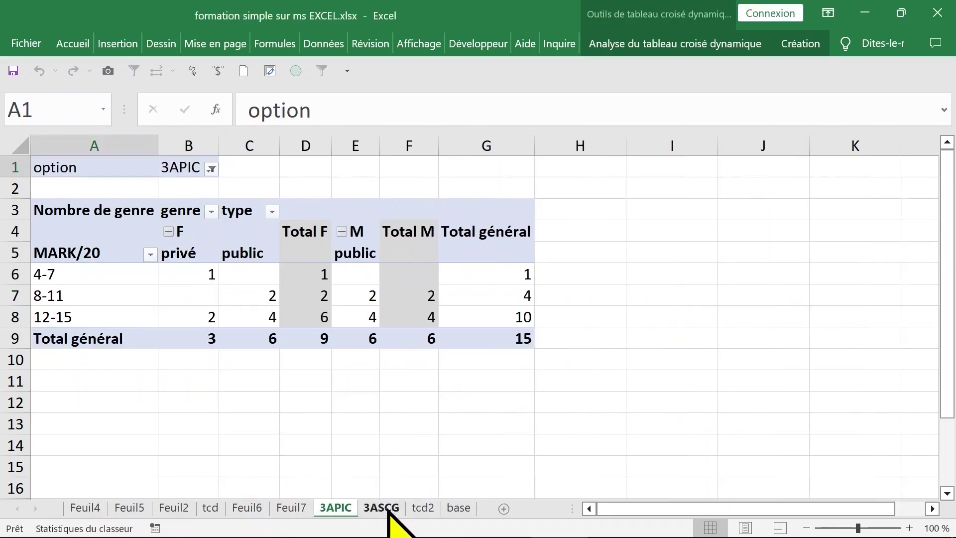
click(383, 508)
click(337, 508)
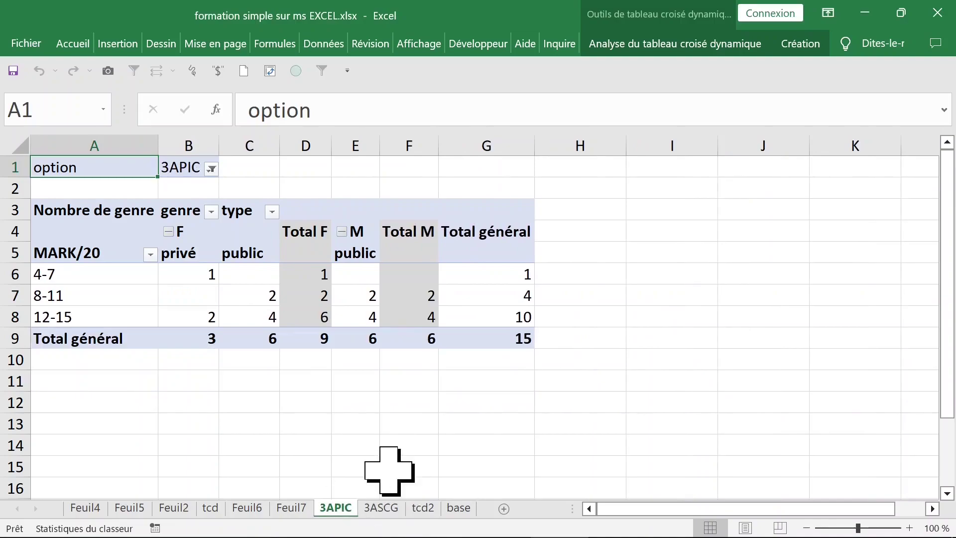
click(211, 169)
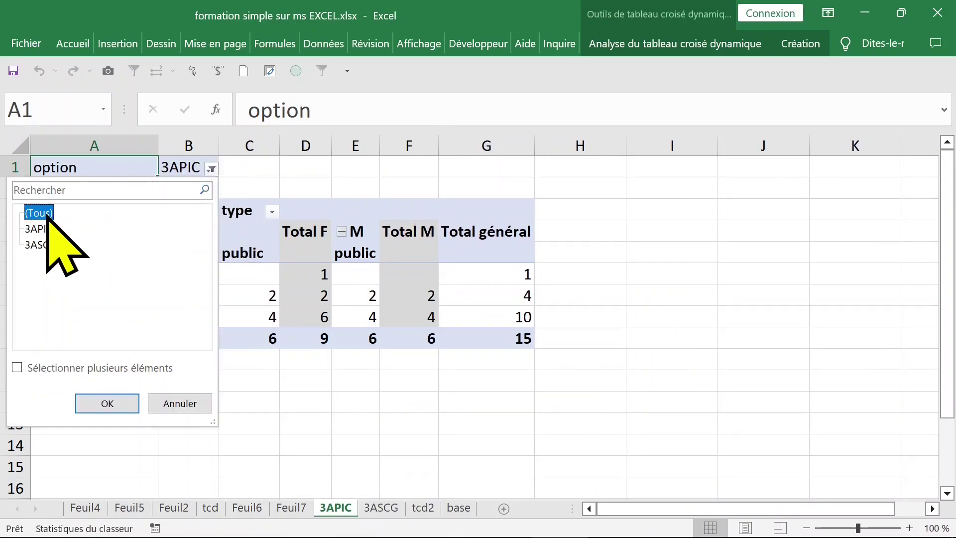
click(114, 401)
click(348, 361)
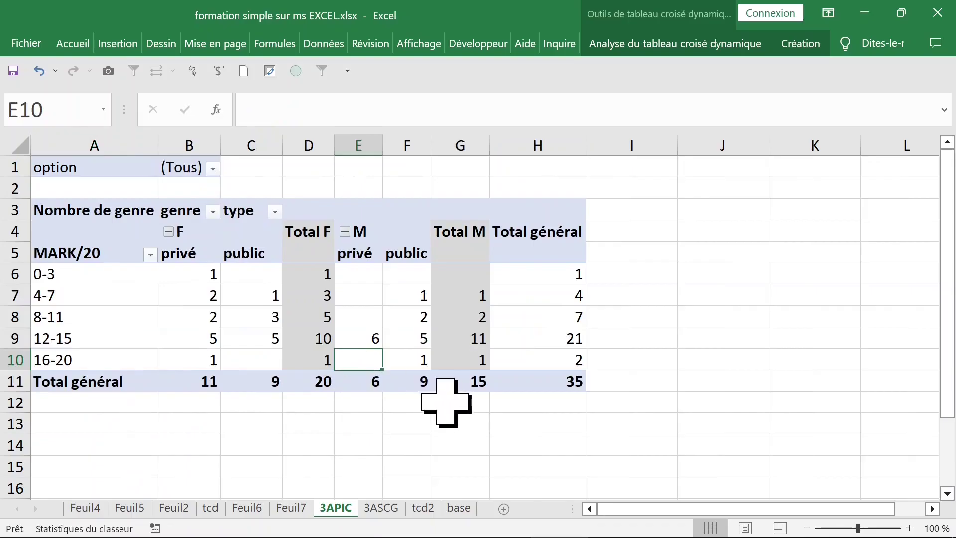